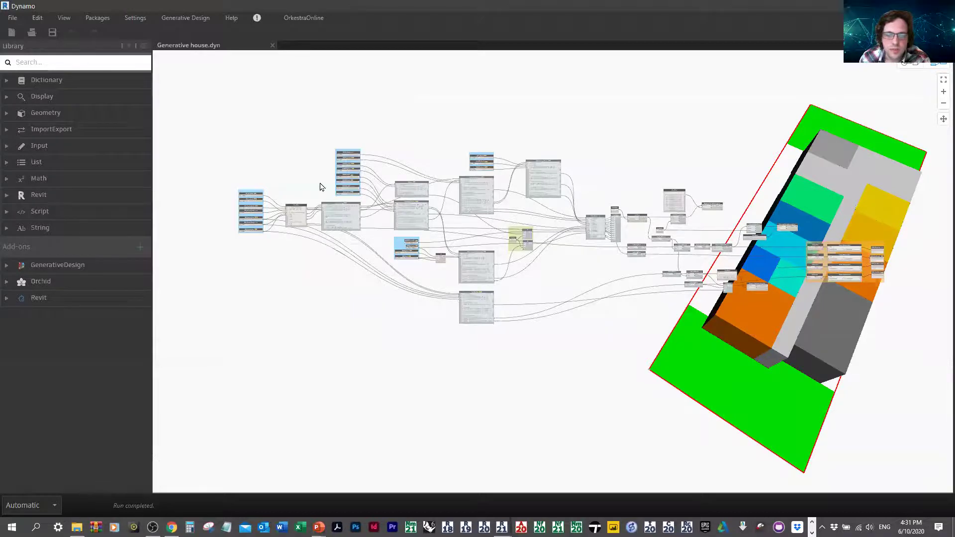
# Examine the Inputs - Site group, the House Boundary code and the Input - Rooms 2 group in the graph.
pyautogui.scroll(8, 293, 196)
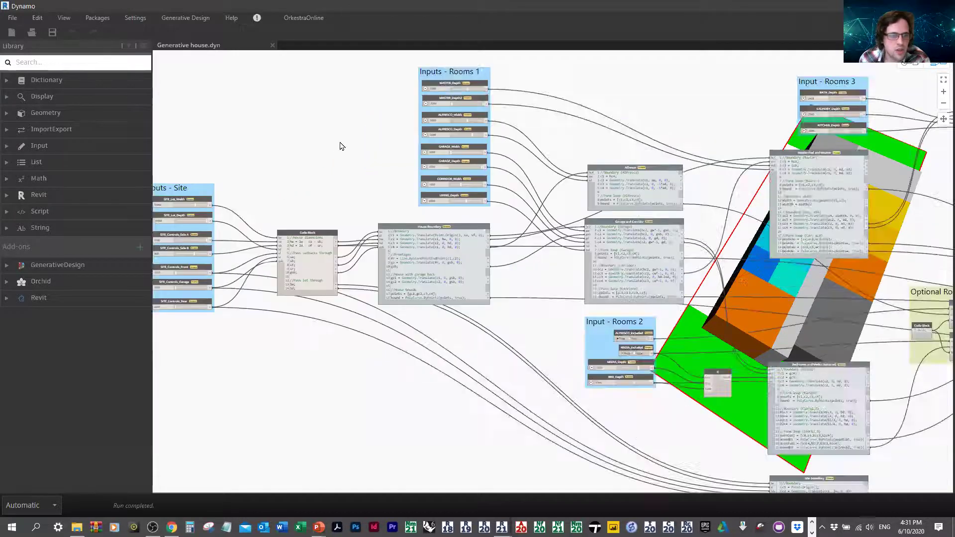
pyautogui.scroll(5, 374, 117)
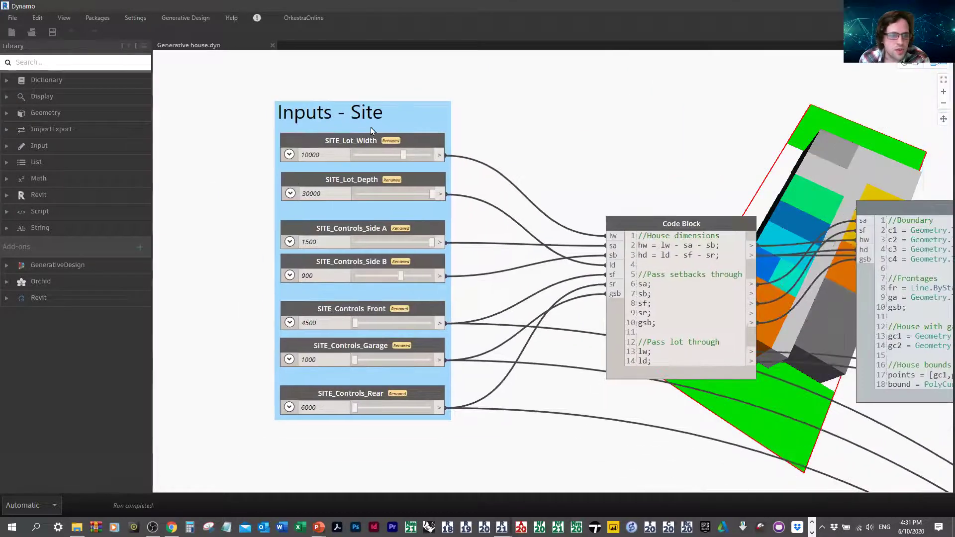
pyautogui.moveTo(611, 158); pyautogui.dragTo(235, 132, button='middle')
pyautogui.moveTo(690, 364); pyautogui.dragTo(620, 356, button='middle')
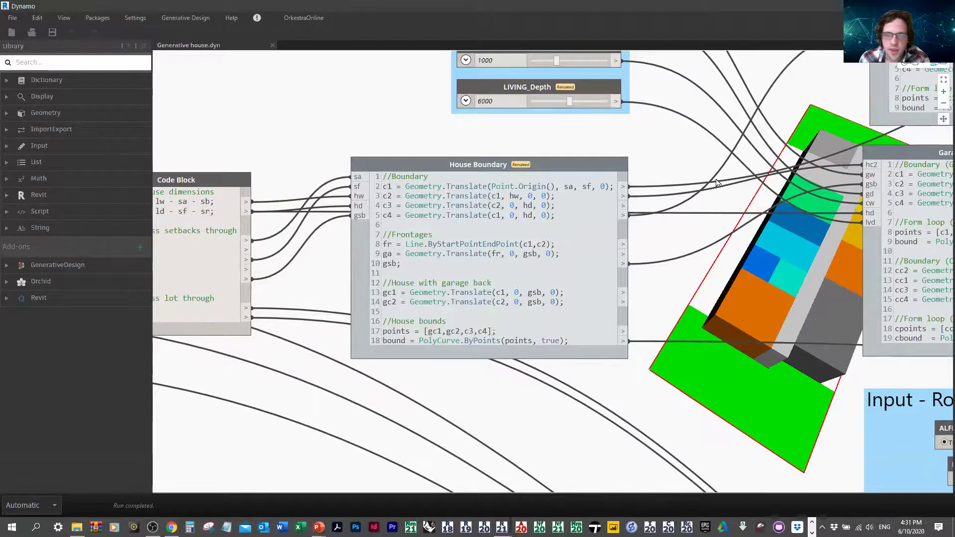
pyautogui.scroll(-3, 709, 178)
pyautogui.scroll(-3, 708, 178)
pyautogui.scroll(2, 597, 176)
pyautogui.moveTo(637, 163); pyautogui.dragTo(522, 143, button='middle')
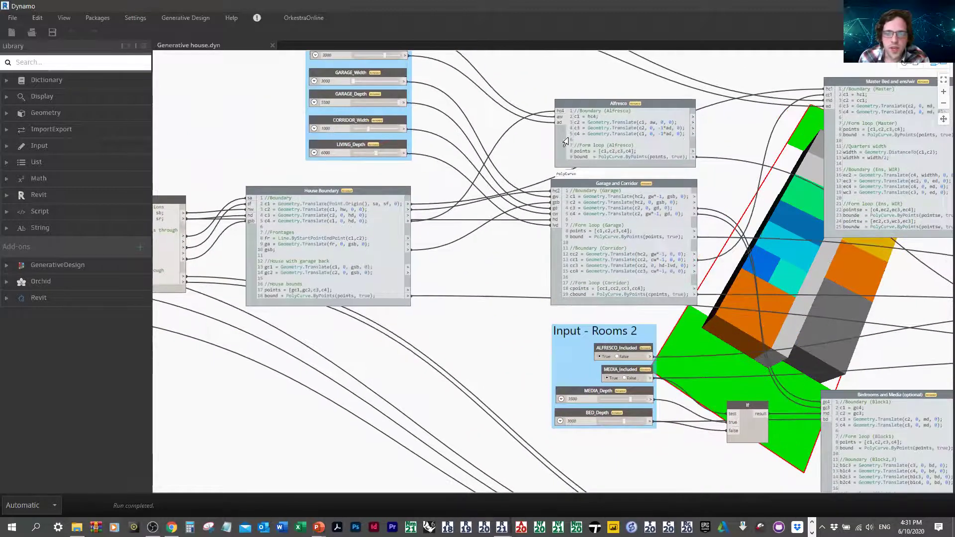
pyautogui.moveTo(731, 229); pyautogui.dragTo(693, 196, button='middle')
pyautogui.scroll(5, 550, 248)
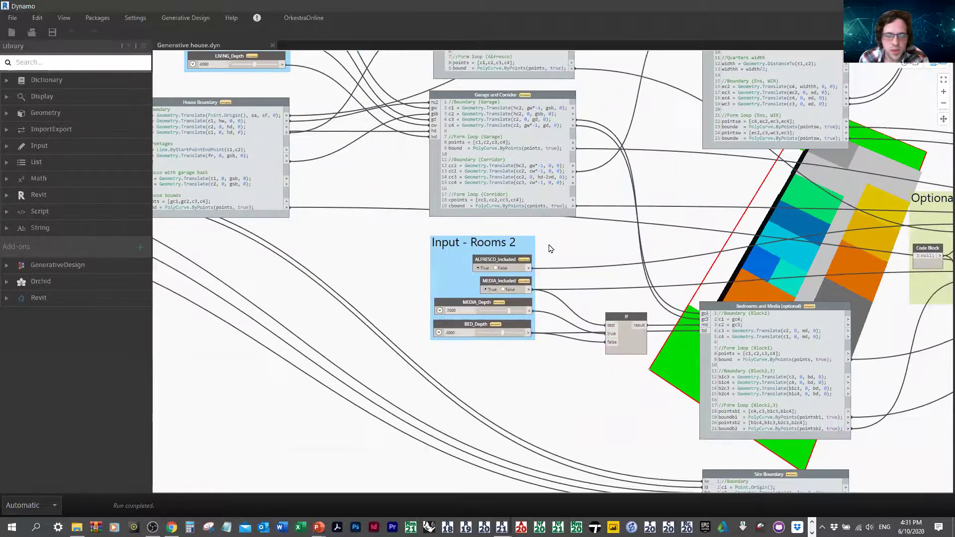
pyautogui.moveTo(553, 240); pyautogui.dragTo(627, 206, button='middle')
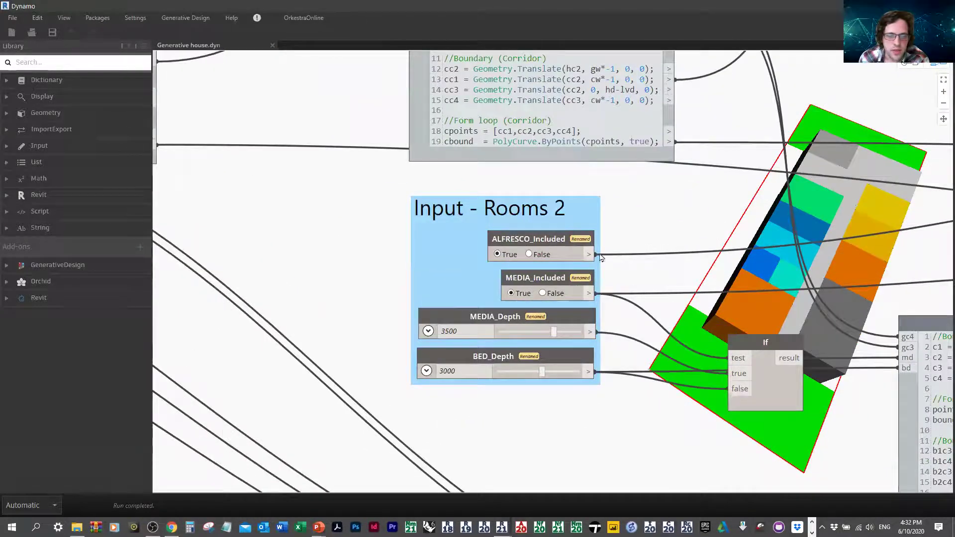
# Check whether the ALFRESCO_Included node is flagged as a study input.
pyautogui.click(546, 242)
pyautogui.rightClick(546, 242)
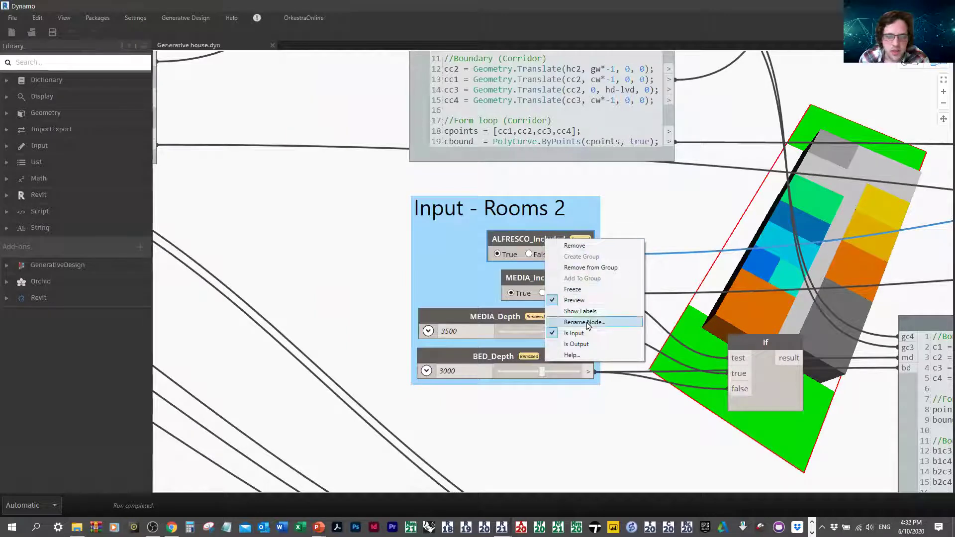
pyautogui.click(667, 250)
# Inspect the minimum, maximum and step settings of the BED_Depth slider, and collapse them again.
pyautogui.click(426, 371)
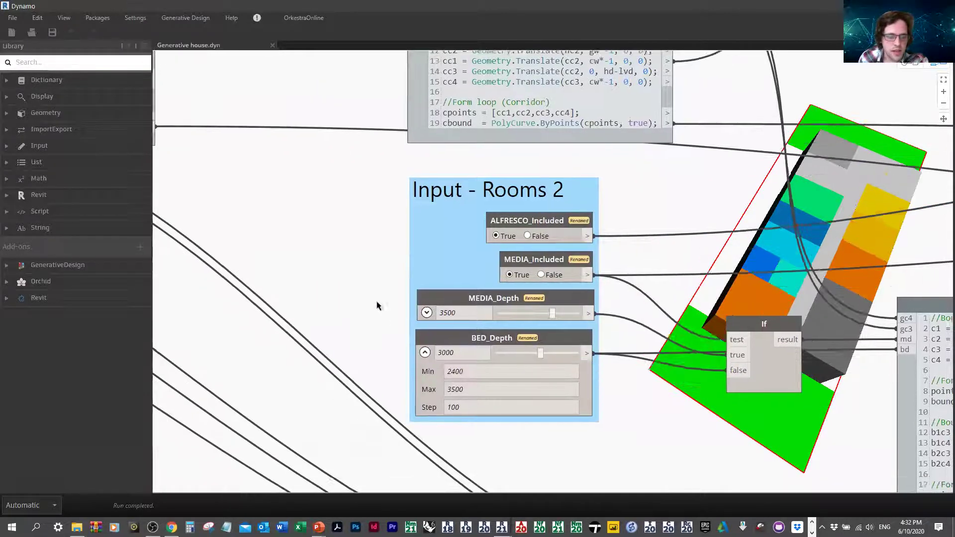
pyautogui.scroll(4, 380, 306)
pyautogui.scroll(1, 478, 312)
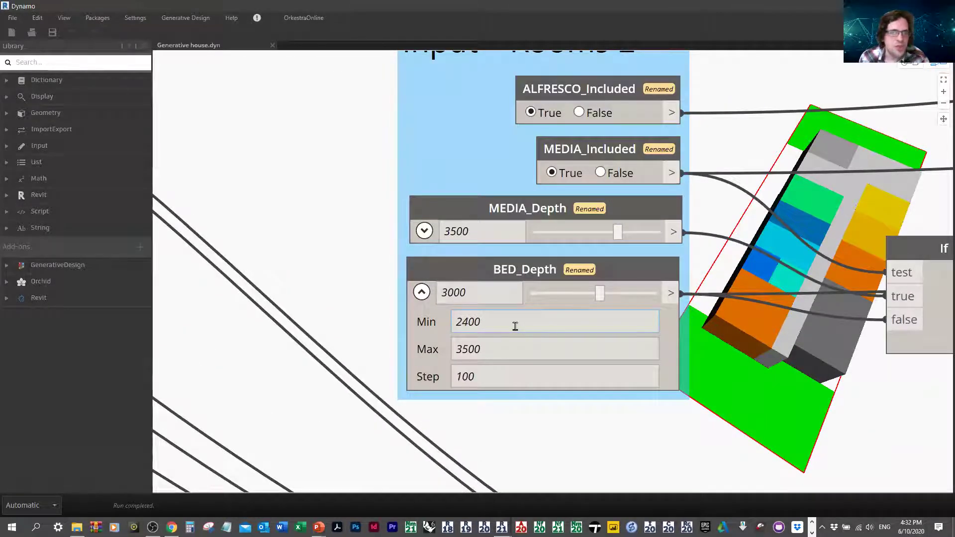
pyautogui.click(499, 348)
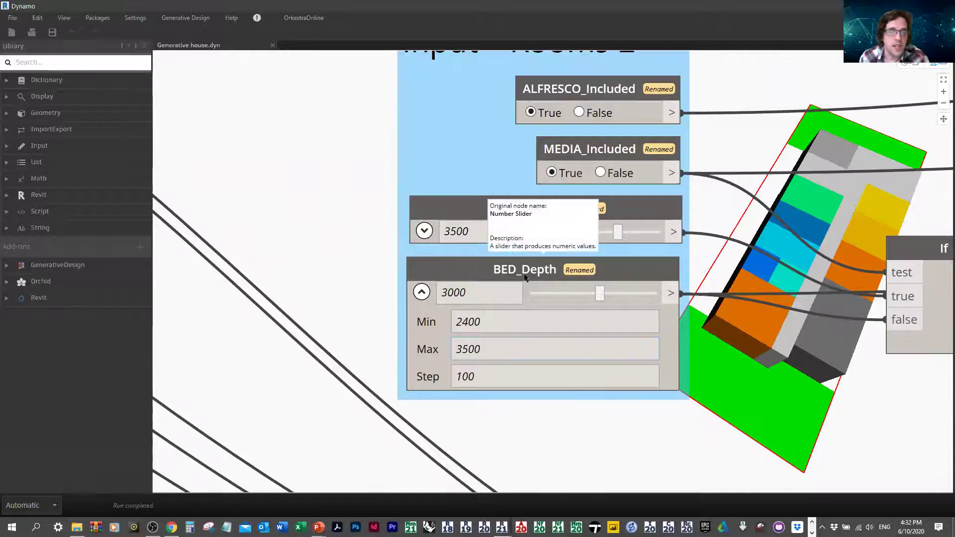
pyautogui.click(469, 376)
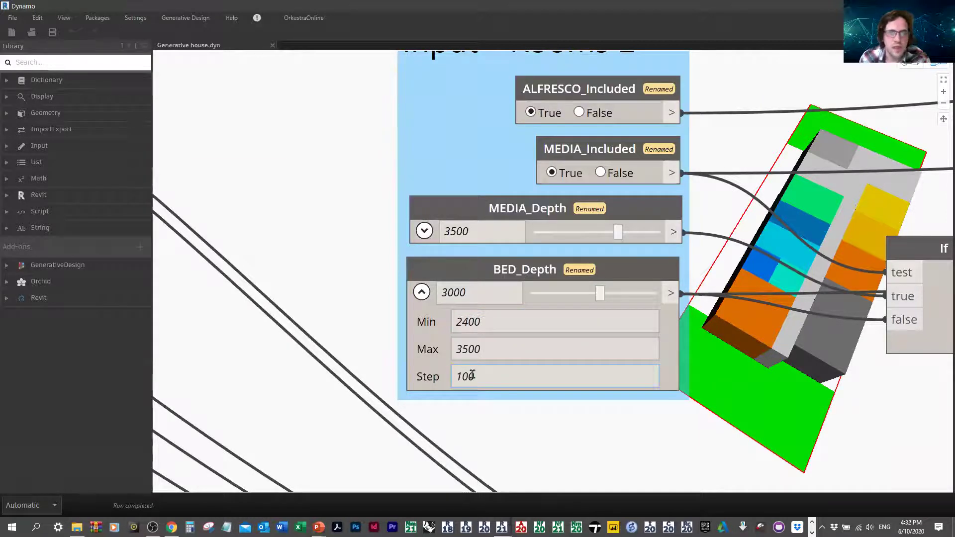
pyautogui.click(420, 294)
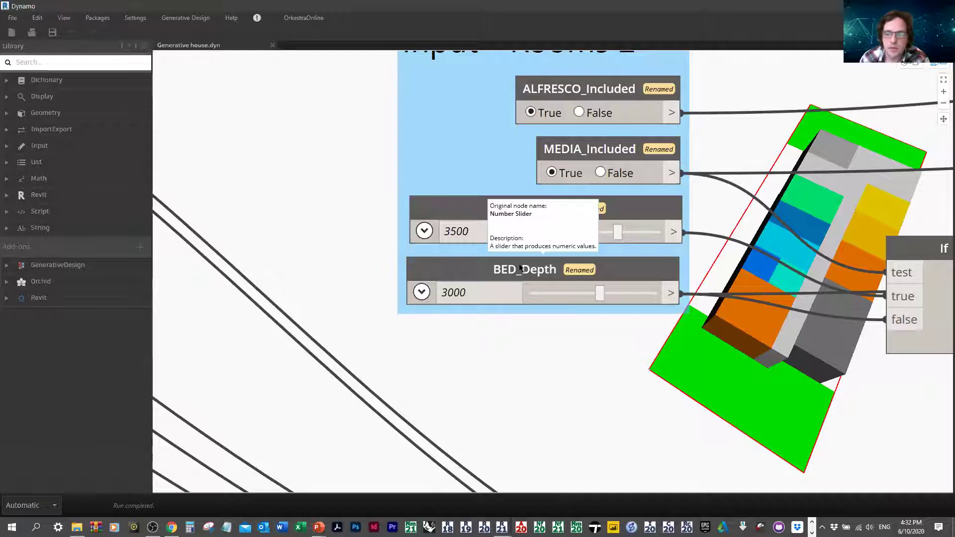
# Examine how the If nodes and null code block are wired in the Optional Rooms group.
pyautogui.scroll(-3, 781, 219)
pyautogui.moveTo(781, 219); pyautogui.dragTo(586, 204, button='middle')
pyautogui.moveTo(667, 177); pyautogui.dragTo(520, 192, button='middle')
pyautogui.scroll(-3, 521, 192)
pyautogui.moveTo(881, 252); pyautogui.dragTo(692, 236, button='middle')
pyautogui.moveTo(649, 94); pyautogui.dragTo(553, 146, button='middle')
pyautogui.scroll(1, 459, 226)
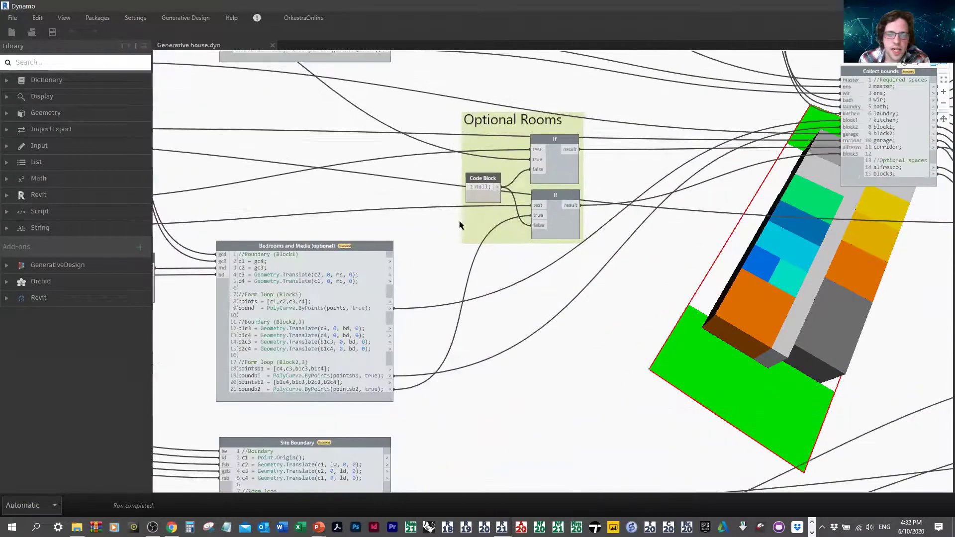
pyautogui.scroll(3, 567, 137)
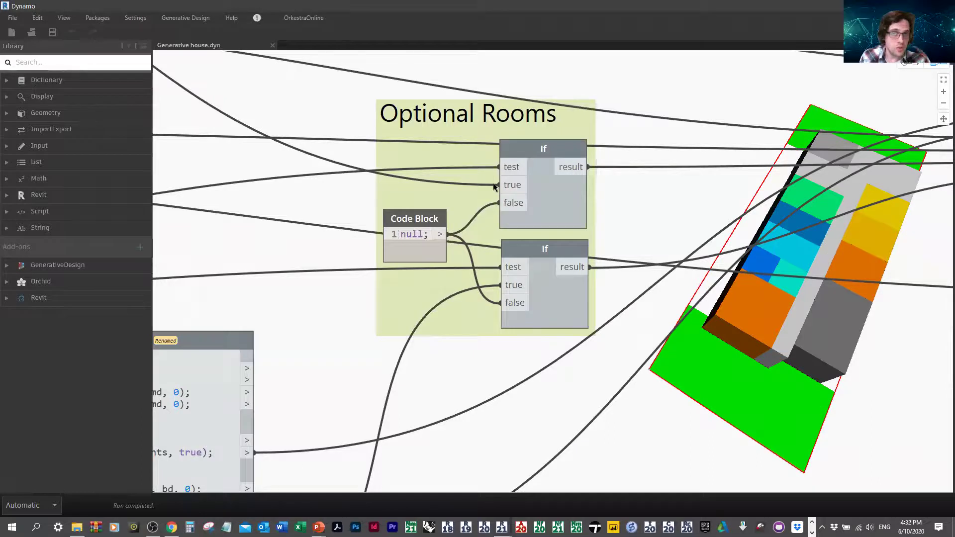
# Examine the surface difference, joined curve, extrusion and geometry colour nodes downstream of the optional rooms.
pyautogui.scroll(-5, 641, 175)
pyautogui.moveTo(839, 217); pyautogui.dragTo(545, 211, button='middle')
pyautogui.moveTo(755, 194); pyautogui.dragTo(516, 217, button='middle')
pyautogui.moveTo(643, 204); pyautogui.dragTo(521, 186, button='middle')
pyautogui.scroll(5, 521, 186)
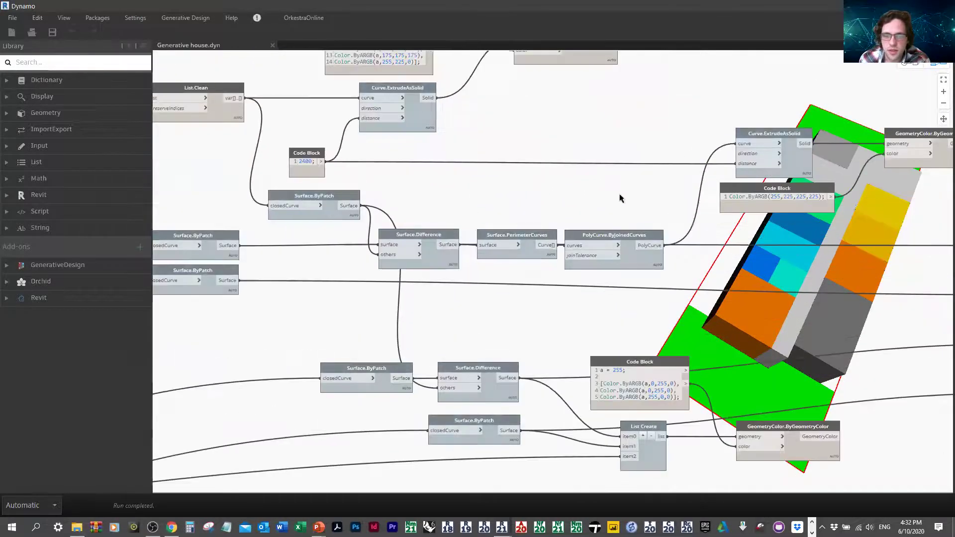
pyautogui.moveTo(442, 227)
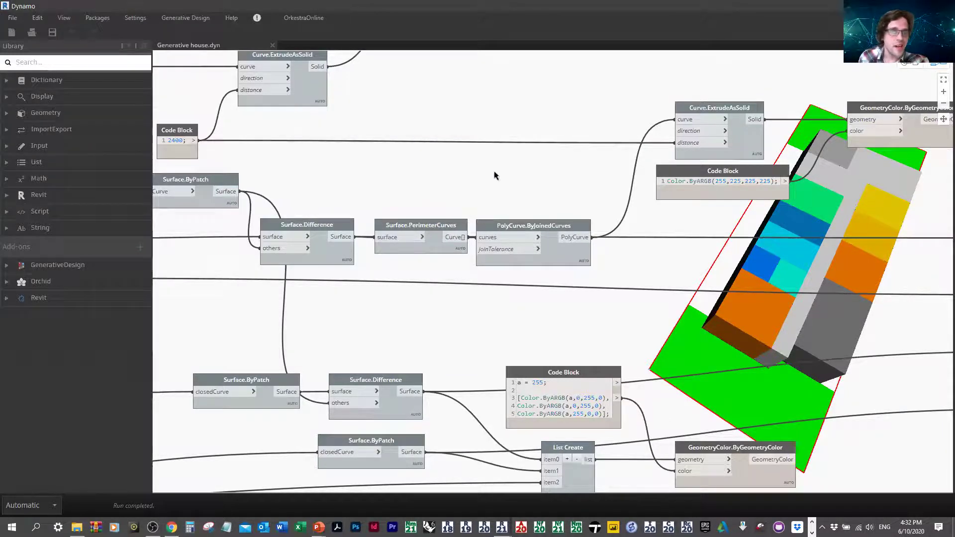
# Examine the Output - Target Areas group, from the Surface.Area nodes through unit conversion to the GOAL output nodes.
pyautogui.scroll(-2, 494, 176)
pyautogui.scroll(-2, 493, 175)
pyautogui.scroll(5, 587, 79)
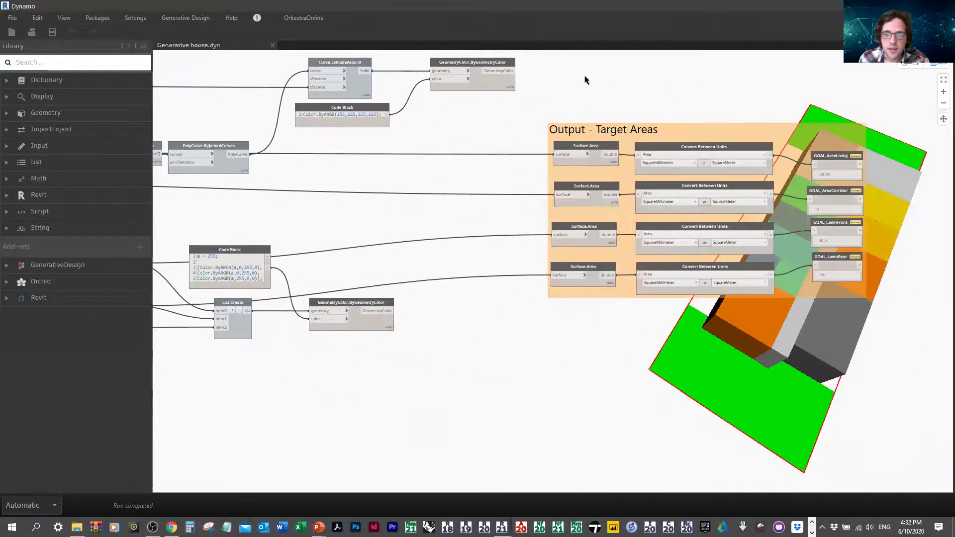
pyautogui.scroll(2, 622, 94)
pyautogui.moveTo(684, 149); pyautogui.dragTo(505, 130, button='middle')
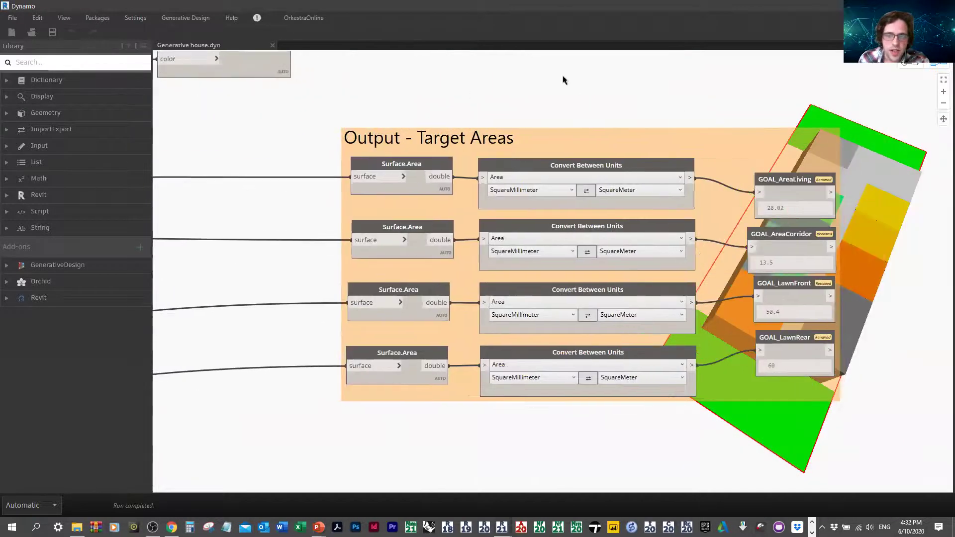
pyautogui.moveTo(804, 178); pyautogui.dragTo(669, 181, button='middle')
pyautogui.scroll(1, 669, 181)
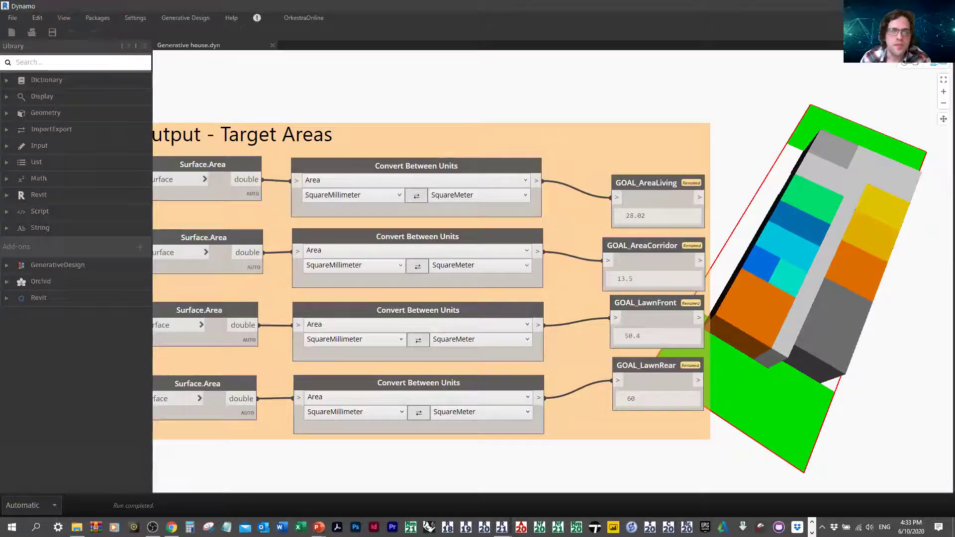
pyautogui.scroll(-3, 806, 214)
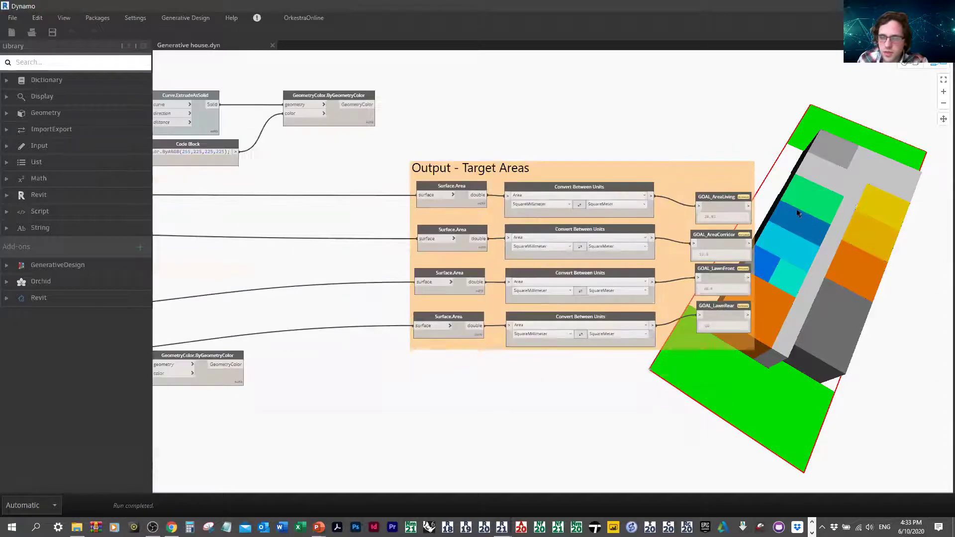
pyautogui.scroll(-3, 798, 214)
pyautogui.moveTo(797, 214); pyautogui.dragTo(818, 200, button='middle')
pyautogui.moveTo(434, 257); pyautogui.dragTo(825, 252, button='middle')
pyautogui.moveTo(492, 275); pyautogui.dragTo(789, 293, button='middle')
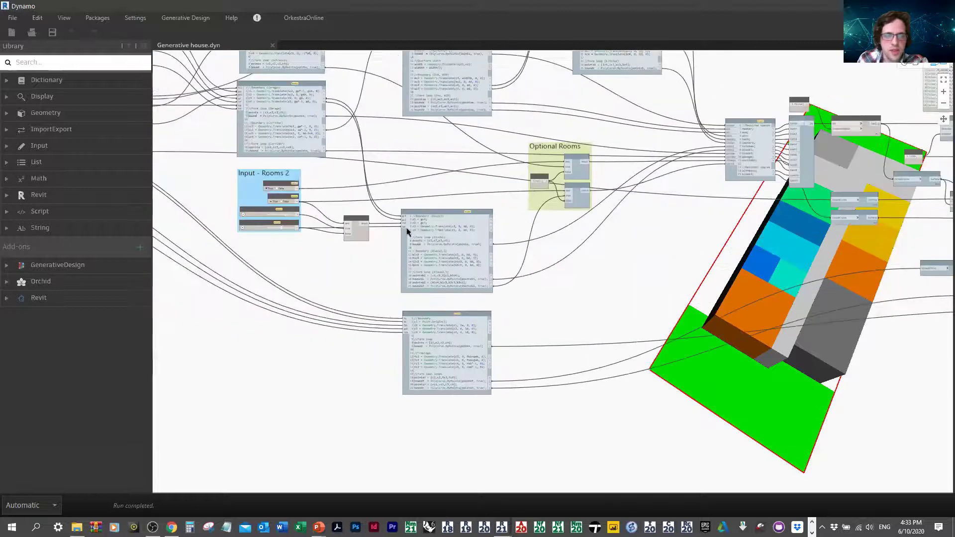
pyautogui.moveTo(406, 232); pyautogui.dragTo(669, 238, button='middle')
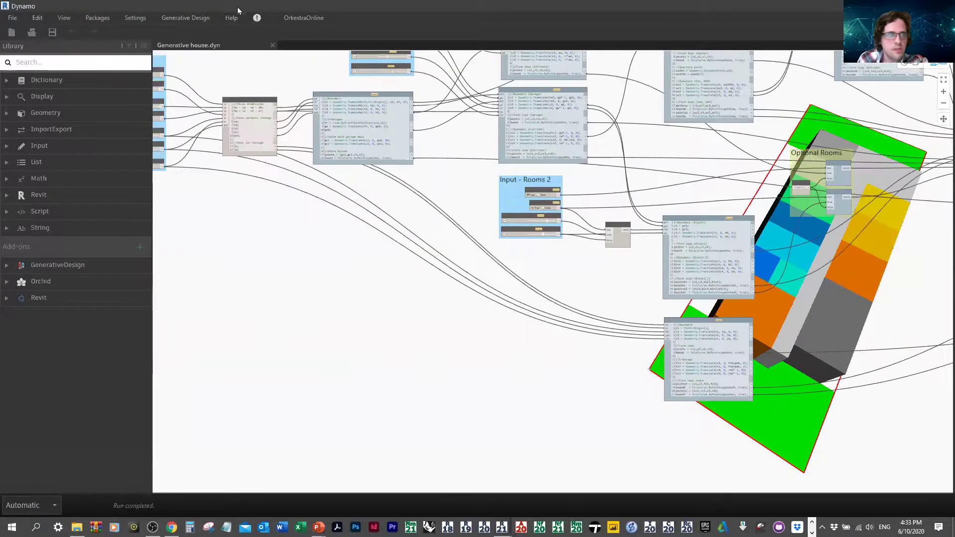
# Review the graph's Export for Generative Design settings and close them without exporting.
pyautogui.click(187, 18)
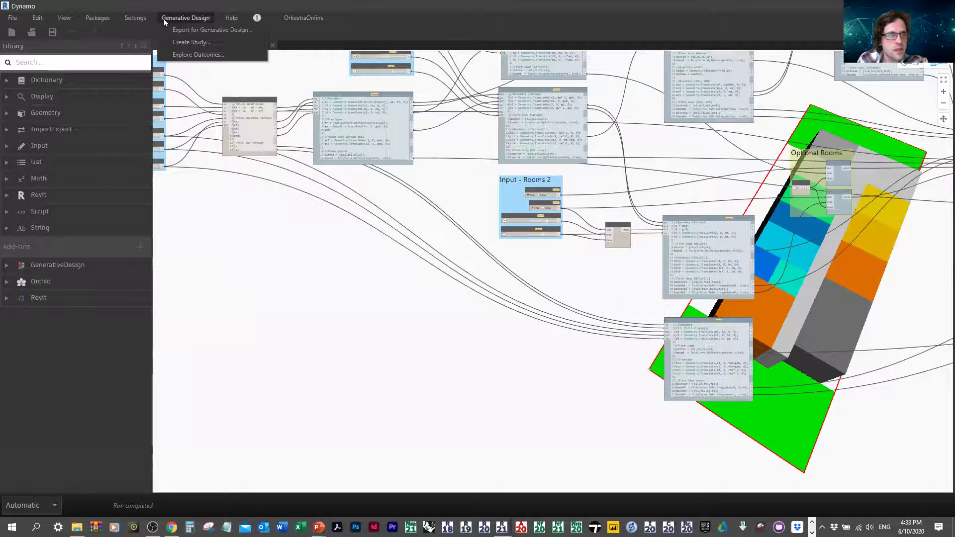
pyautogui.click(218, 31)
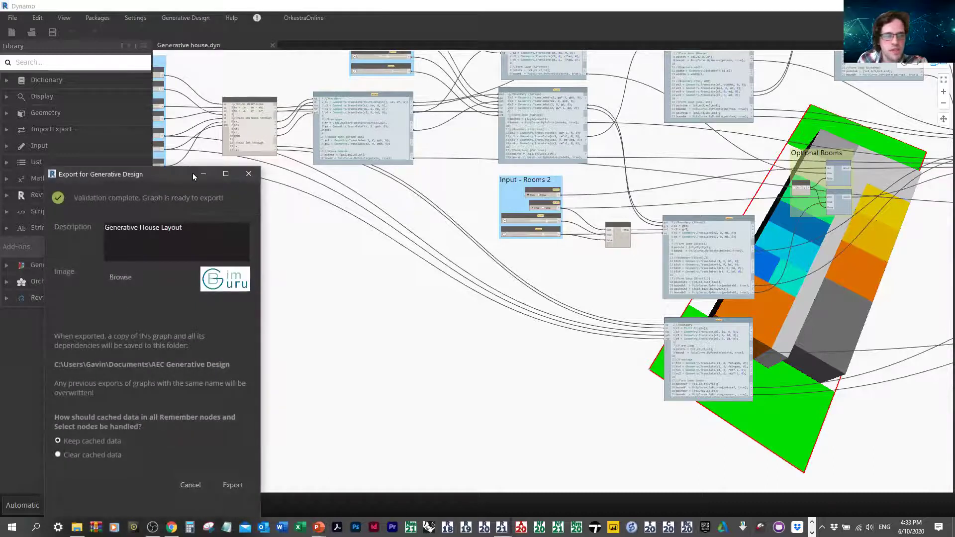
pyautogui.moveTo(193, 174); pyautogui.dragTo(446, 94)
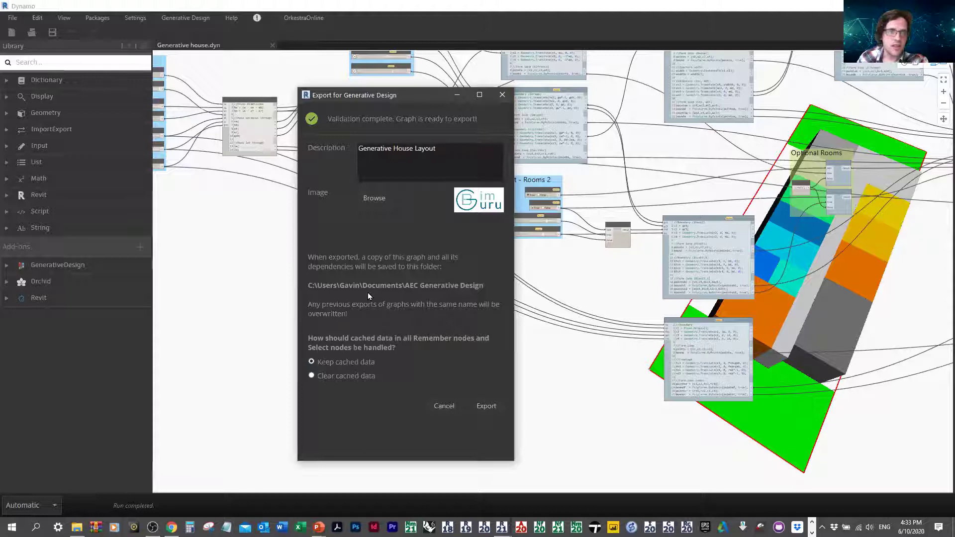
pyautogui.click(502, 95)
pyautogui.press('F1')
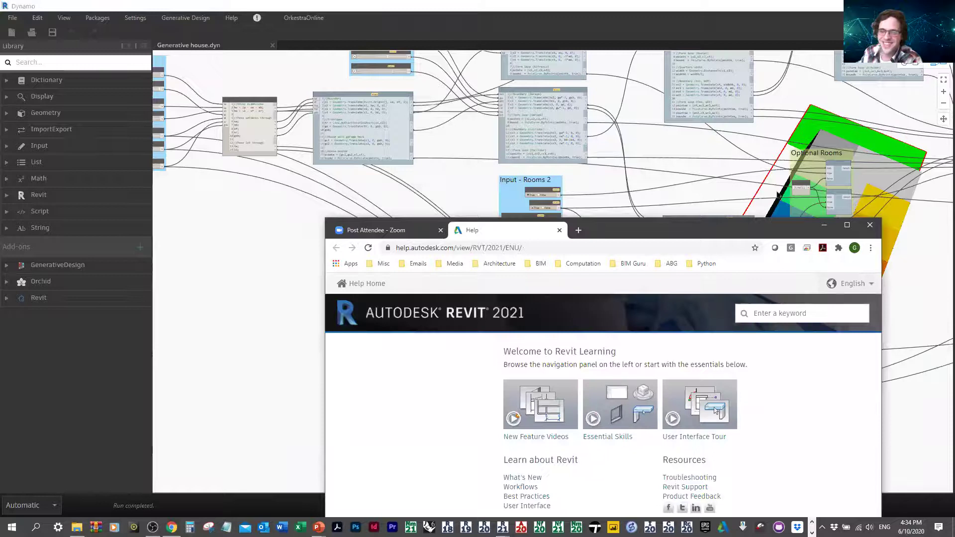
pyautogui.click(355, 5)
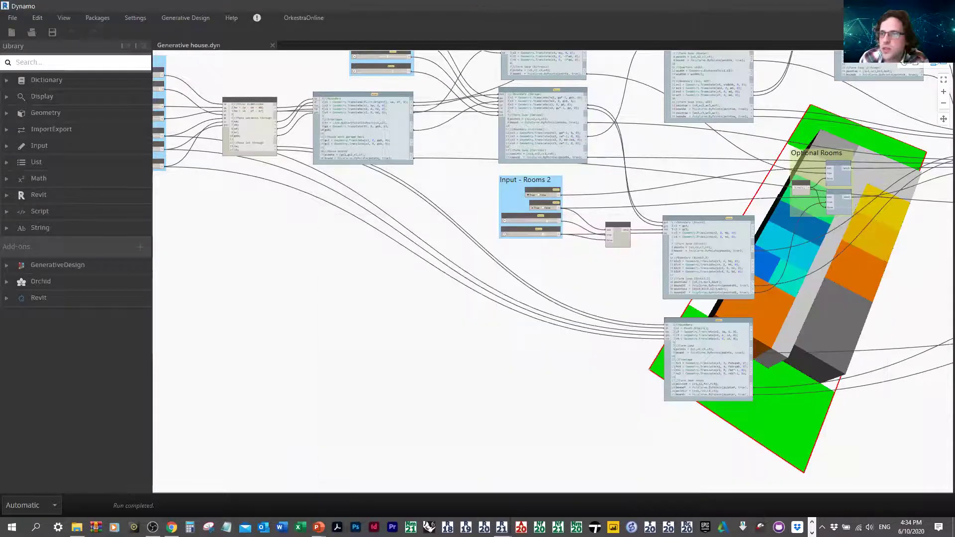
# Switch to Revit and start a new generative design study of the Generative house type.
pyautogui.hotkey('alt', 'Tab')
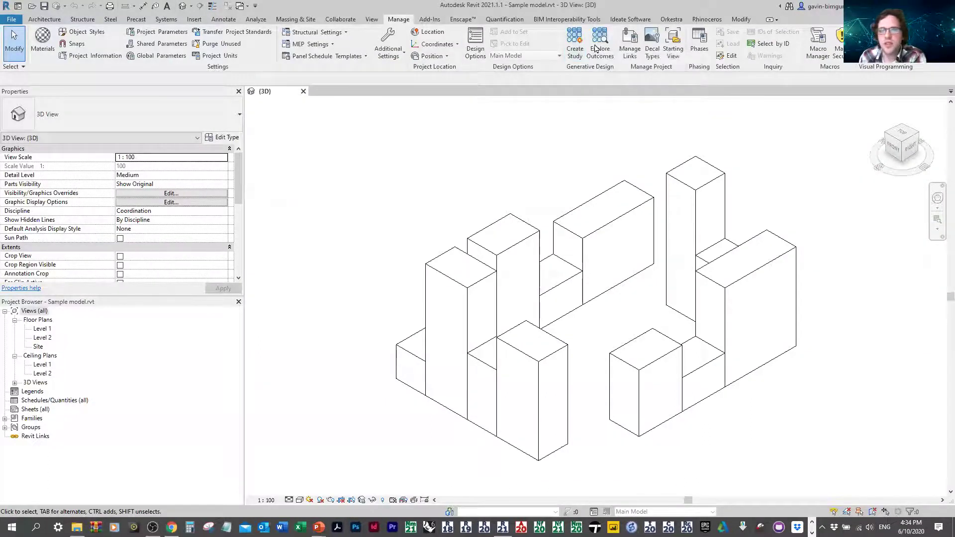
pyautogui.click(570, 44)
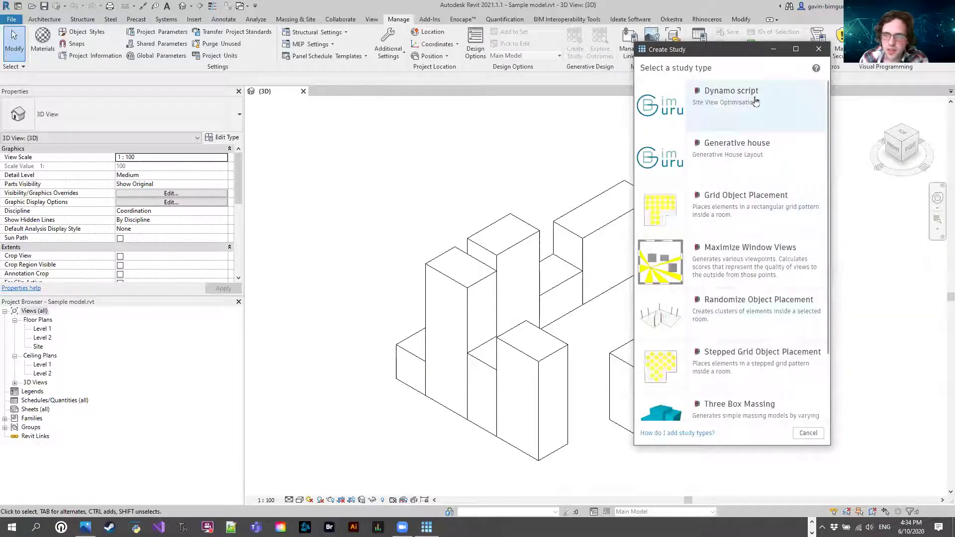
pyautogui.scroll(-3, 729, 256)
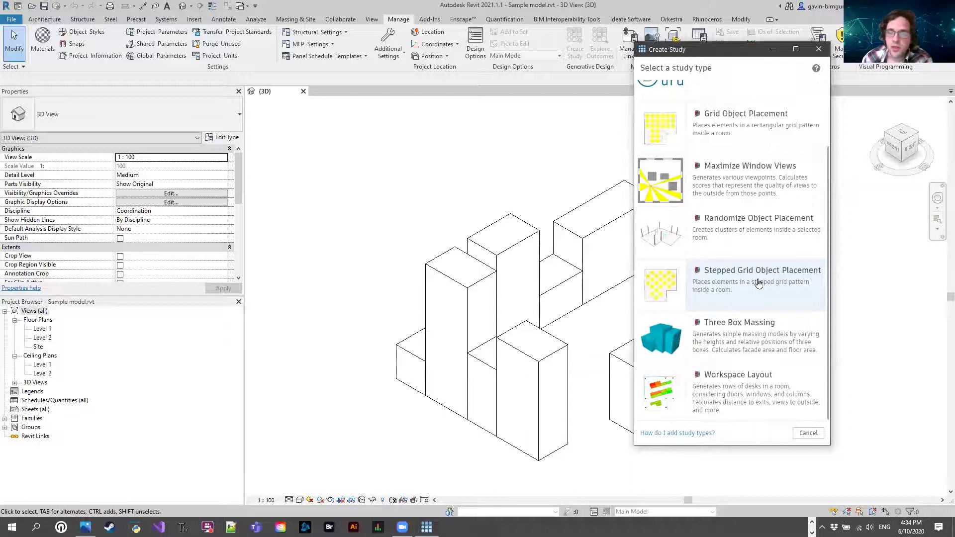
pyautogui.scroll(3, 758, 283)
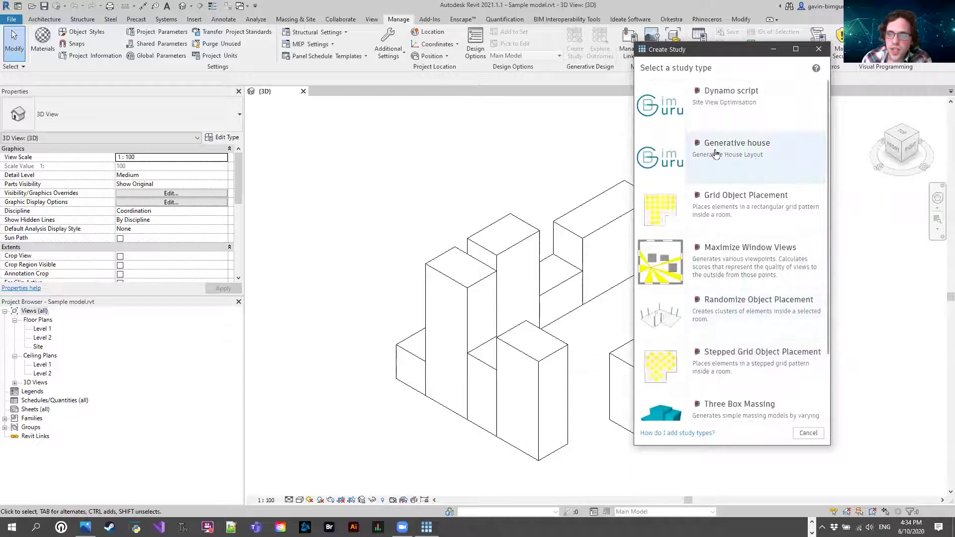
pyautogui.click(753, 151)
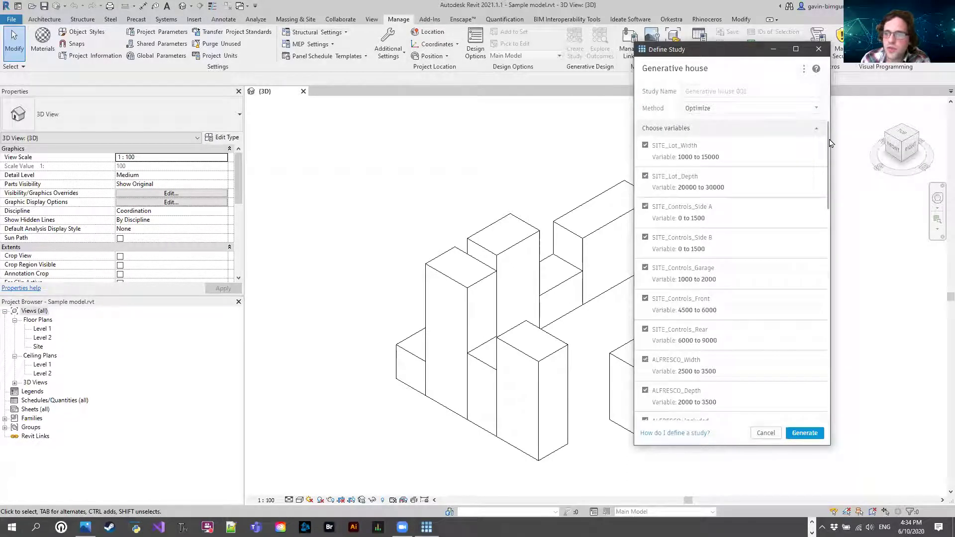
# Set the study method to Randomize and hold SITE_Lot_Width and SITE_Lot_Depth constant.
pyautogui.moveTo(829, 153); pyautogui.dragTo(830, 91)
pyautogui.click(726, 109)
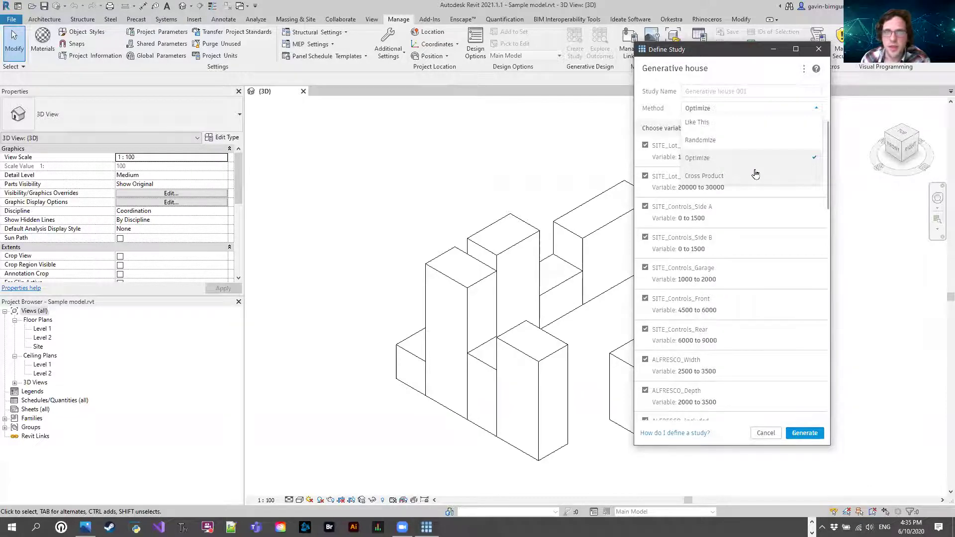
pyautogui.click(716, 148)
pyautogui.click(645, 146)
pyautogui.click(645, 146)
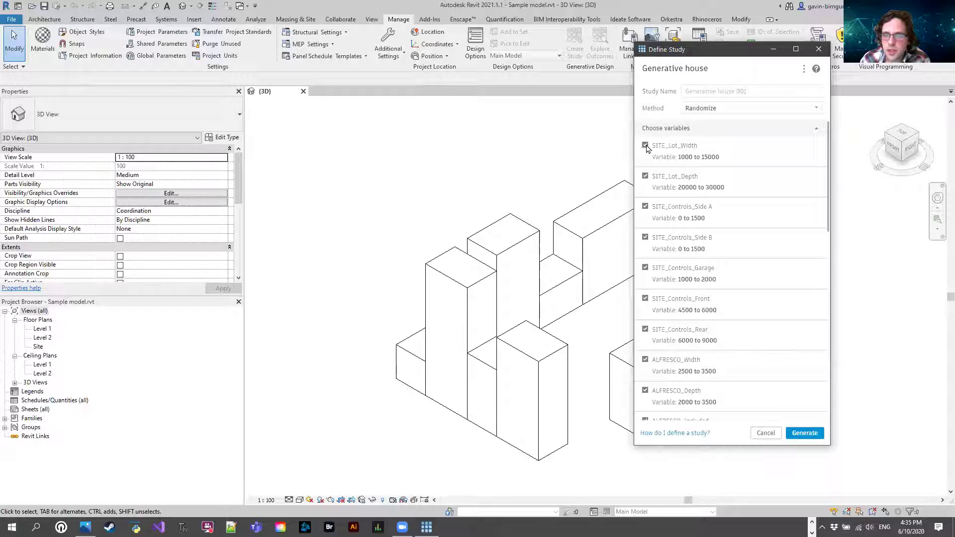
pyautogui.click(645, 177)
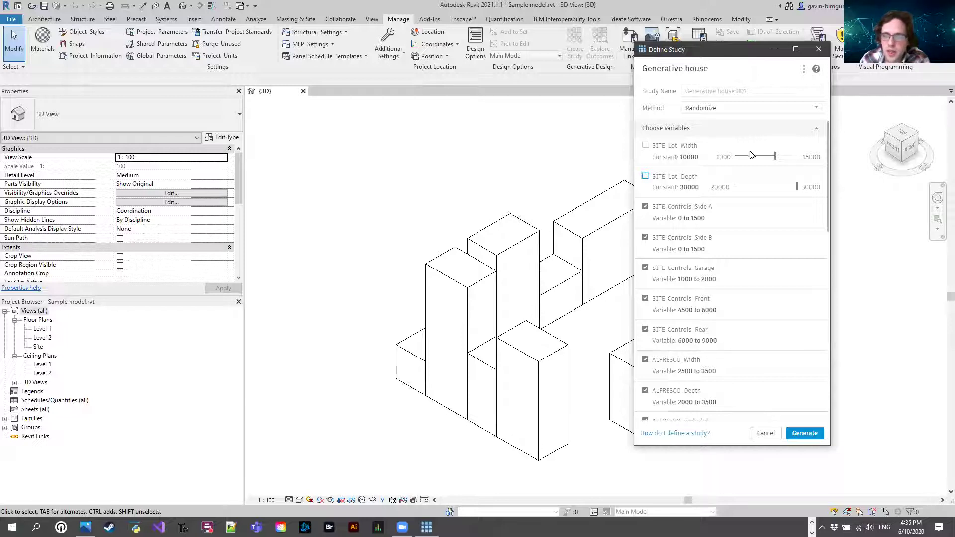
# Hold the Side A, Side B, Garage, Front and Rear SITE_Controls constant in the study.
pyautogui.scroll(-1, 745, 152)
pyautogui.click(645, 158)
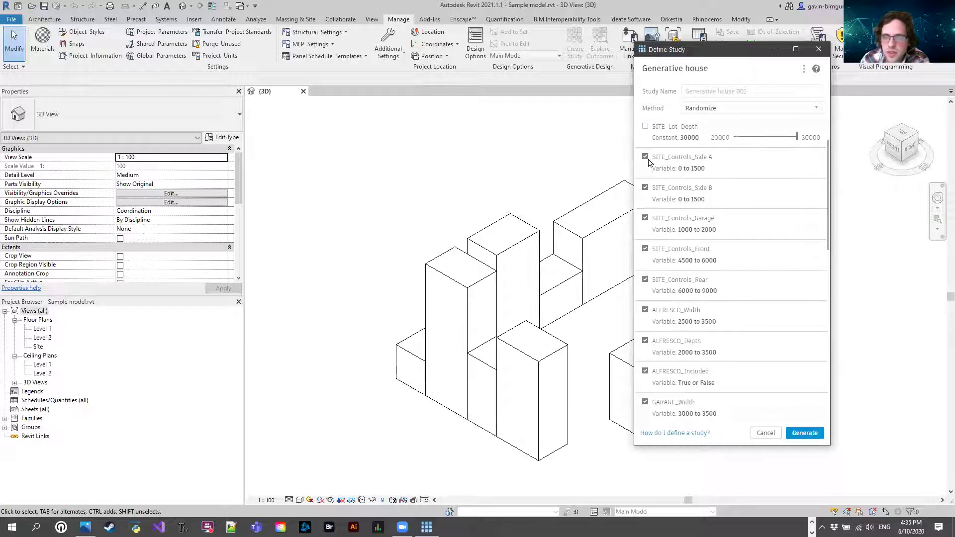
pyautogui.click(645, 187)
pyautogui.click(645, 218)
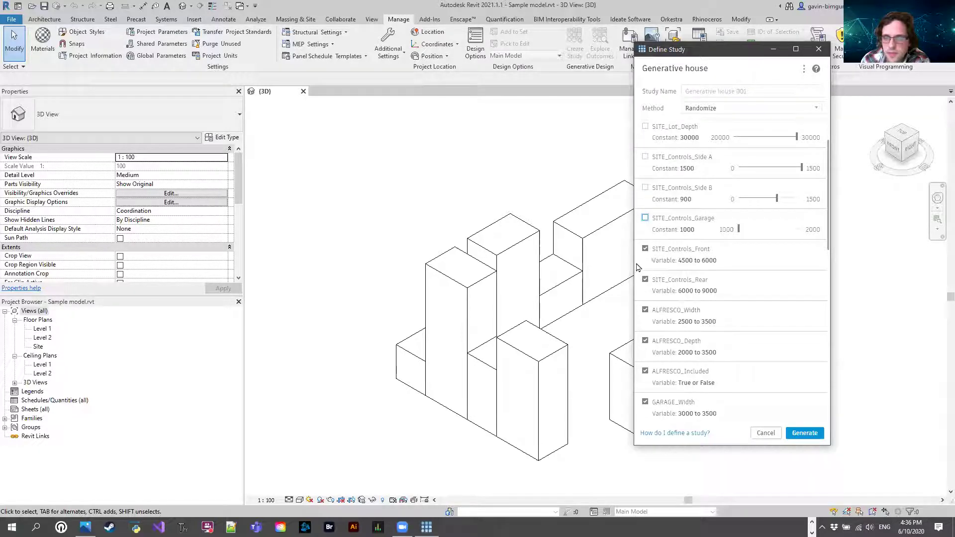
pyautogui.click(645, 249)
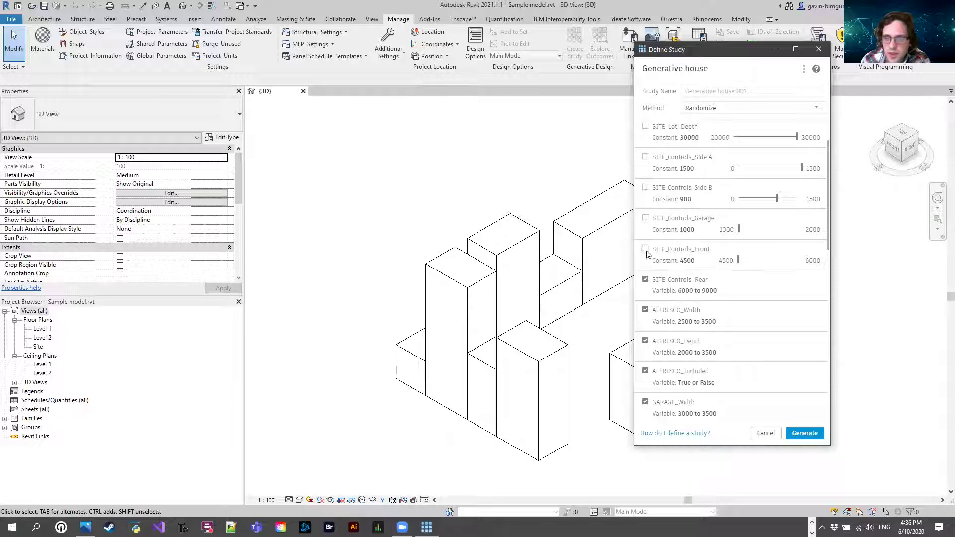
pyautogui.click(645, 280)
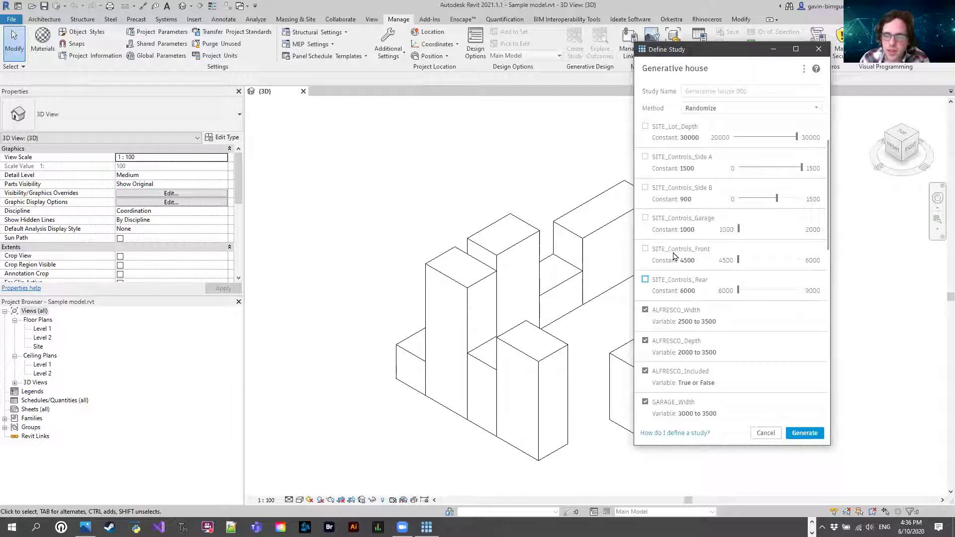
# Review the remaining variables, set the number of solutions to 50 and generate the study.
pyautogui.scroll(-5, 691, 251)
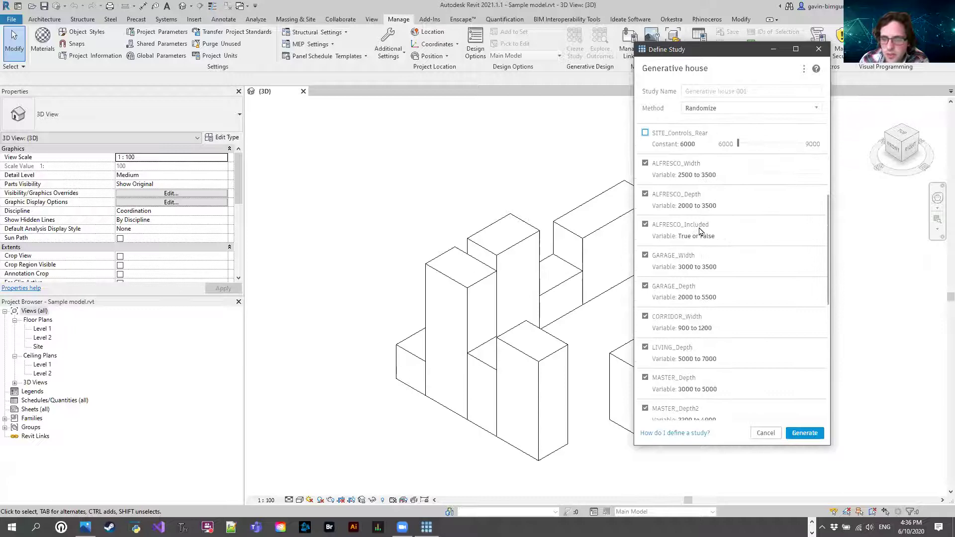
pyautogui.scroll(-3, 706, 225)
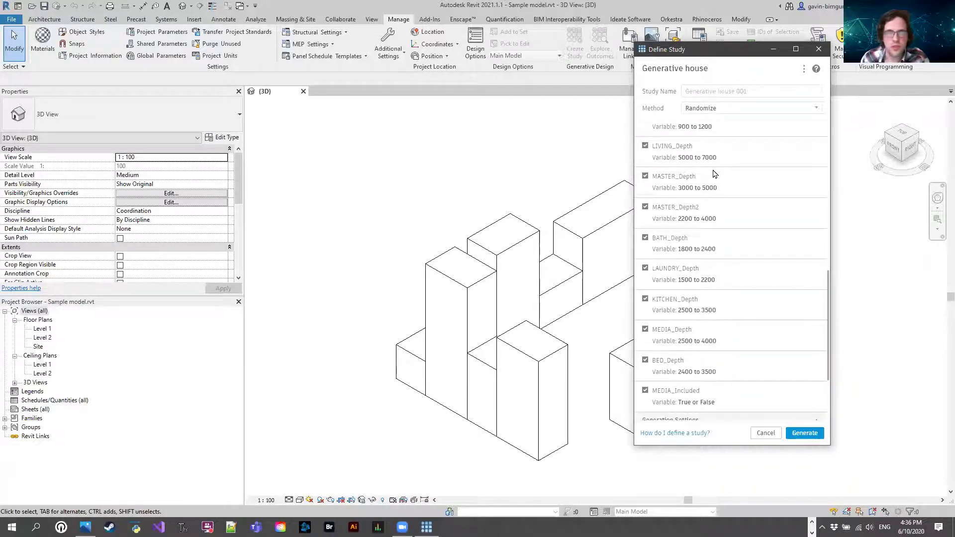
pyautogui.scroll(-3, 715, 173)
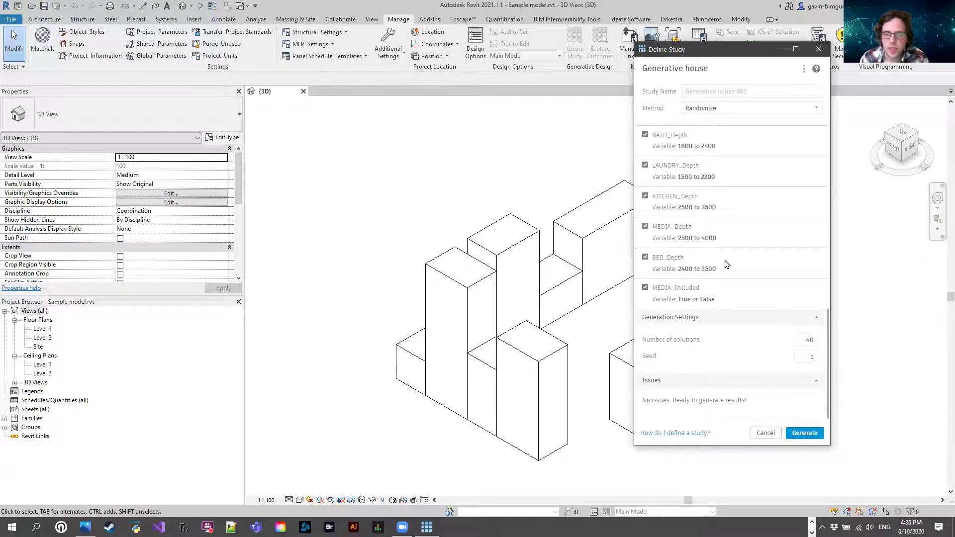
pyautogui.scroll(10, 731, 296)
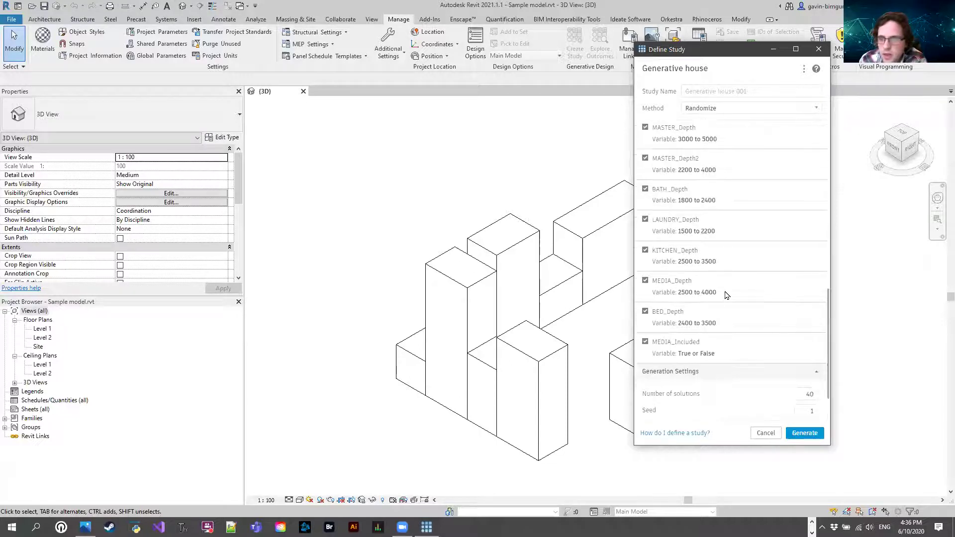
pyautogui.scroll(-10, 734, 290)
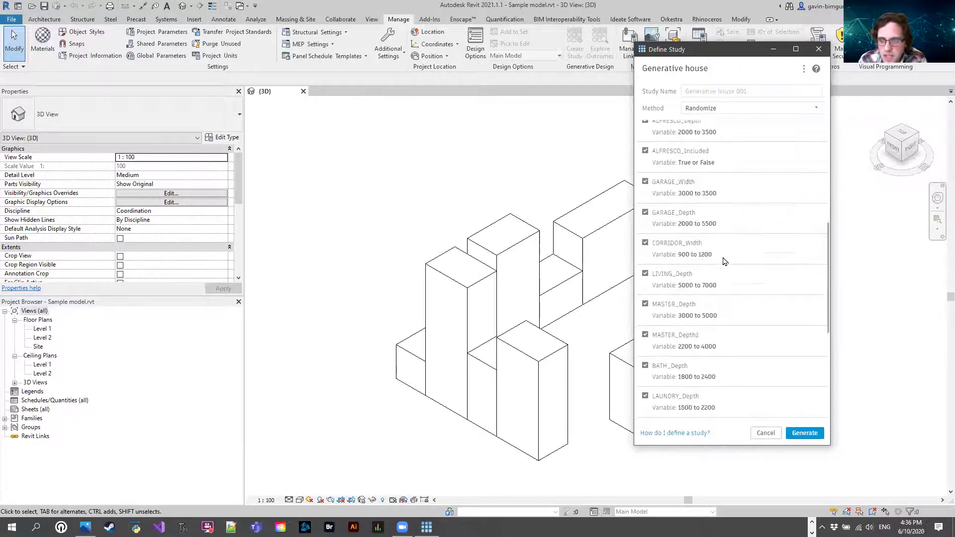
pyautogui.click(809, 340)
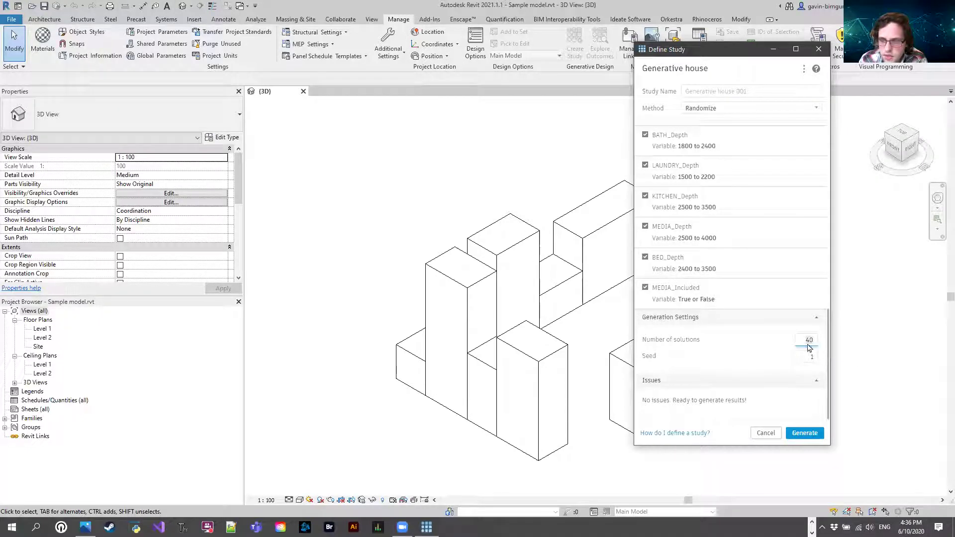
pyautogui.write('50')
pyautogui.click(808, 355)
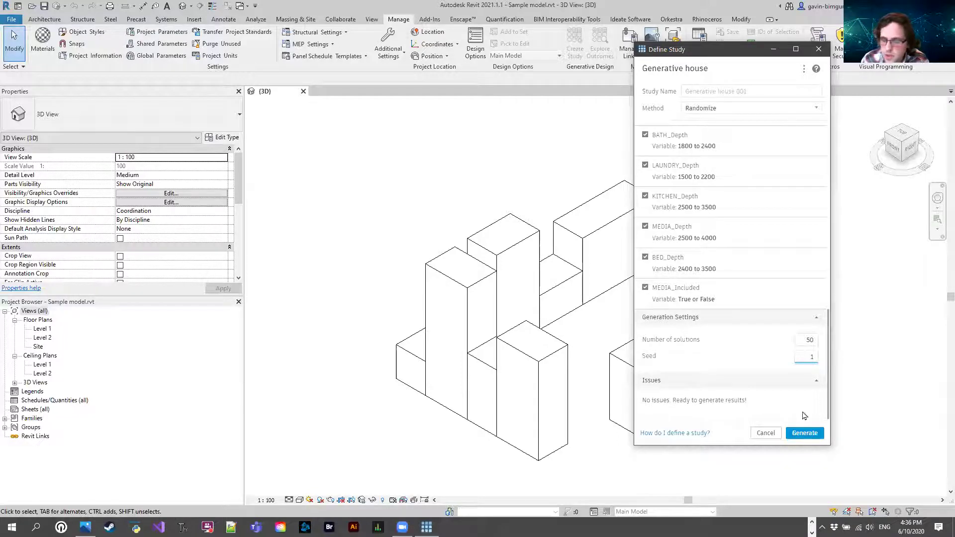
pyautogui.click(804, 433)
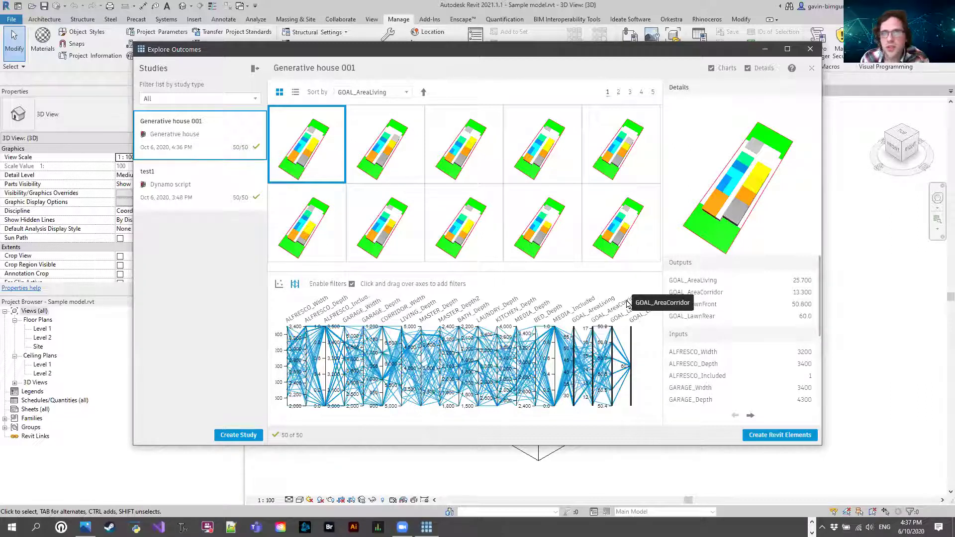
# Sort the outcomes by GOAL_AreaLiving in descending order and view the details of the first and fourth outcomes.
pyautogui.click(411, 94)
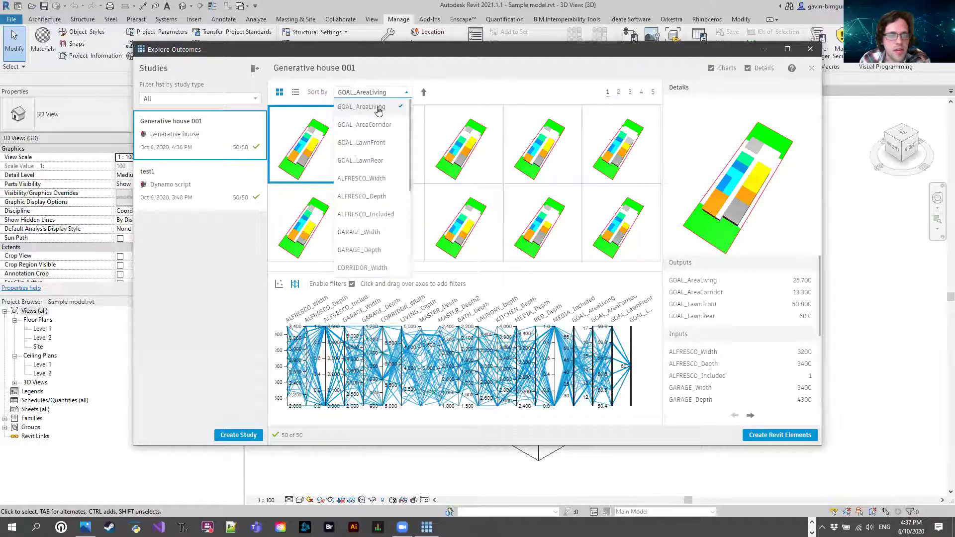
pyautogui.click(378, 109)
pyautogui.click(423, 92)
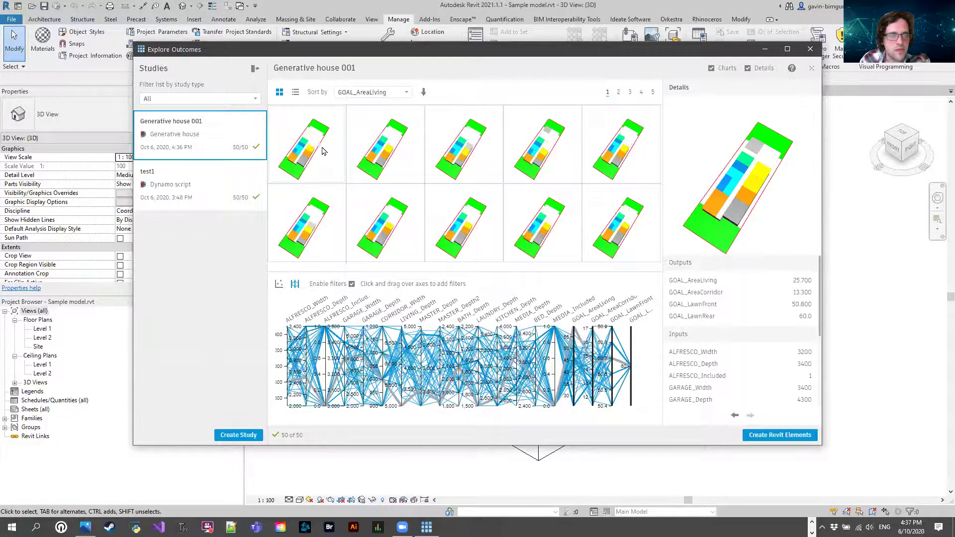
pyautogui.click(316, 148)
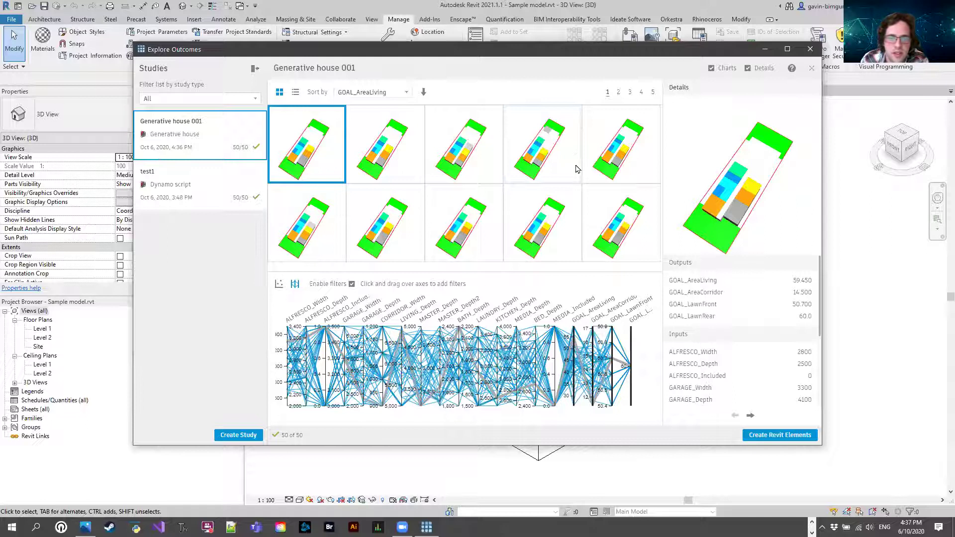
pyautogui.click(552, 153)
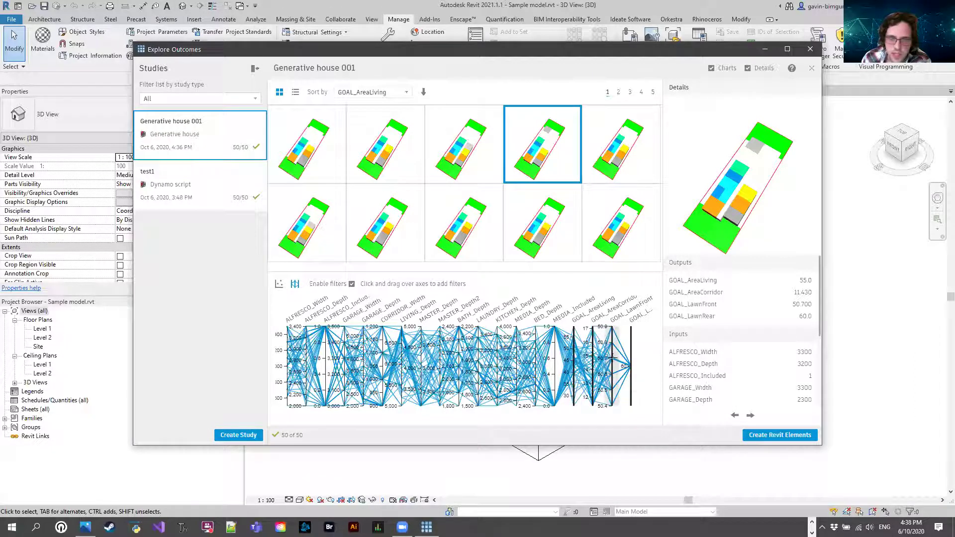
# Filter the outcomes on the GOAL_AreaLiving axis, trying lower ranges before keeping the largest living areas of about 55.
pyautogui.moveTo(575, 341); pyautogui.dragTo(576, 330)
pyautogui.click(576, 343)
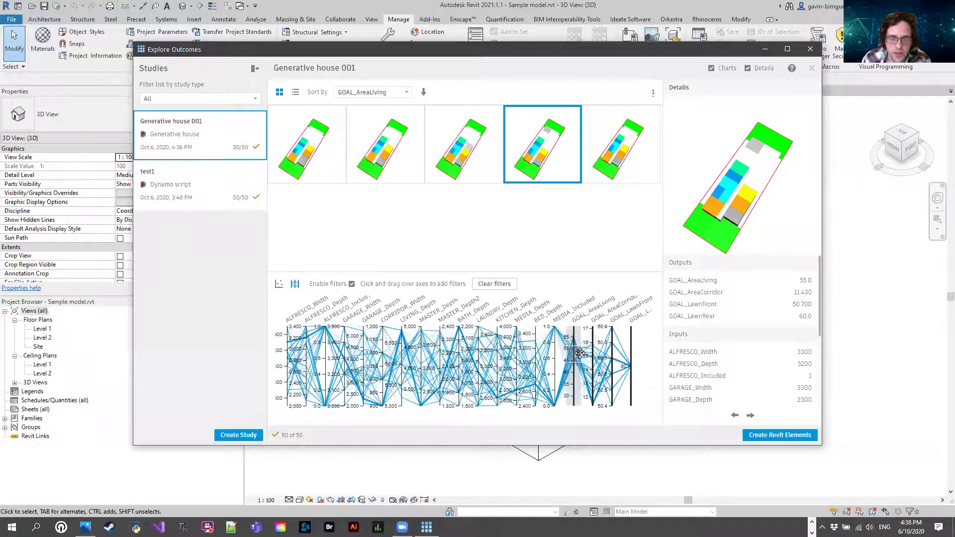
pyautogui.moveTo(574, 357); pyautogui.dragTo(576, 384)
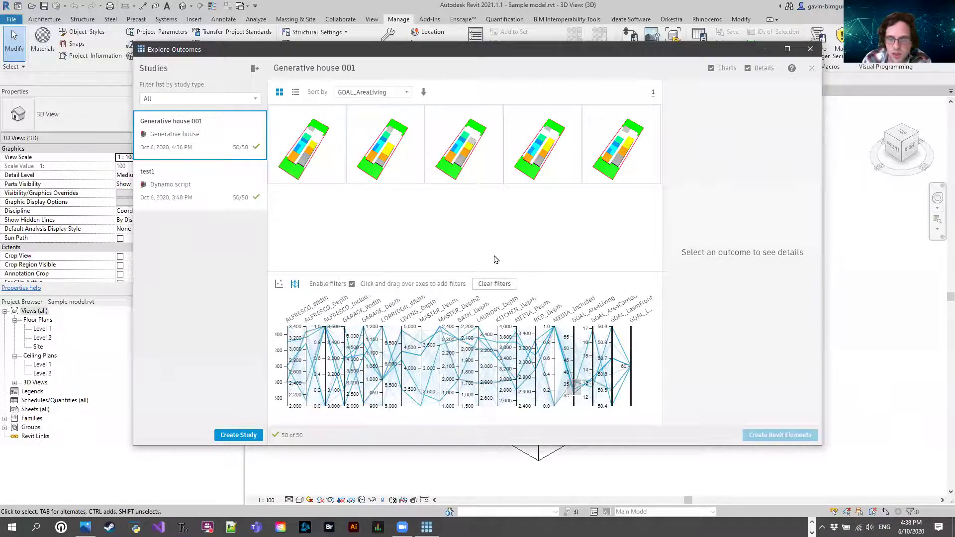
pyautogui.moveTo(576, 388); pyautogui.dragTo(572, 341)
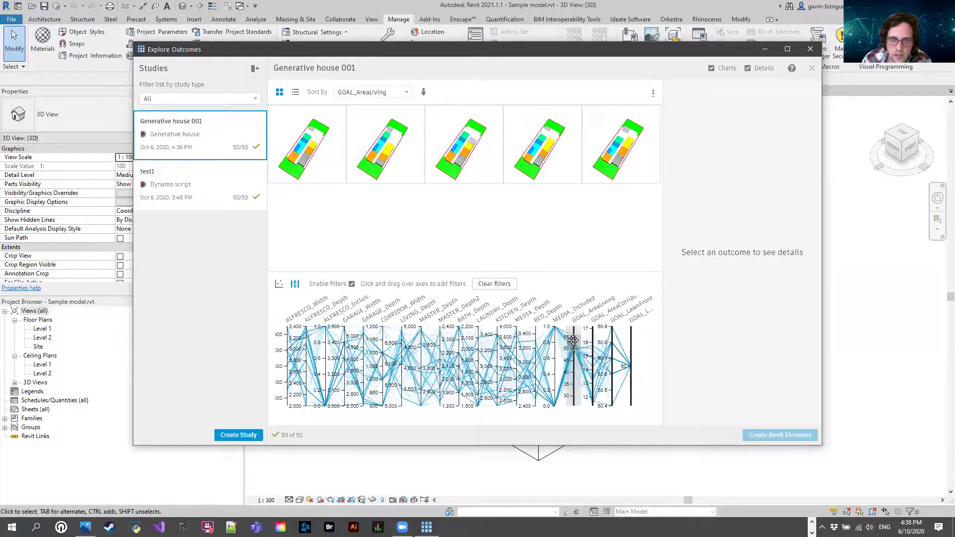
pyautogui.click(602, 335)
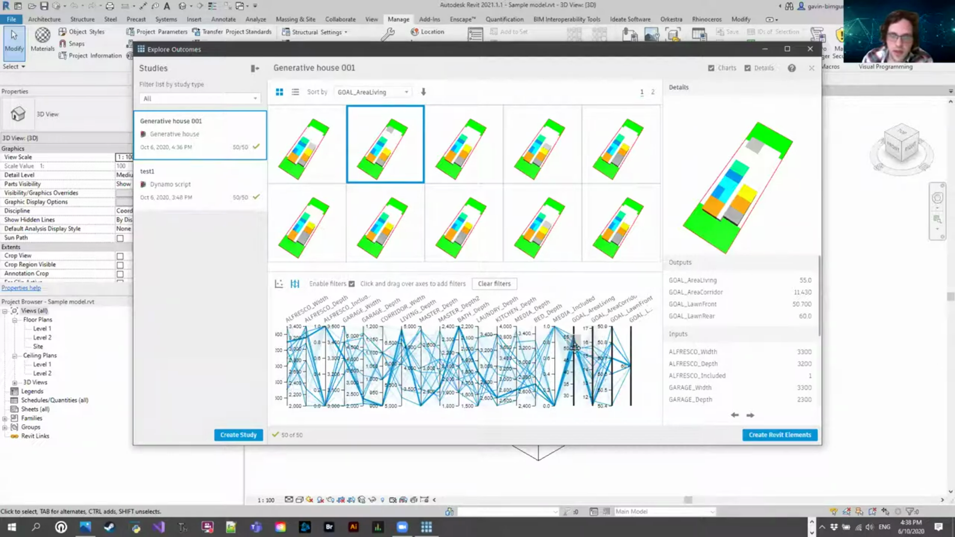
pyautogui.moveTo(572, 347); pyautogui.dragTo(574, 336)
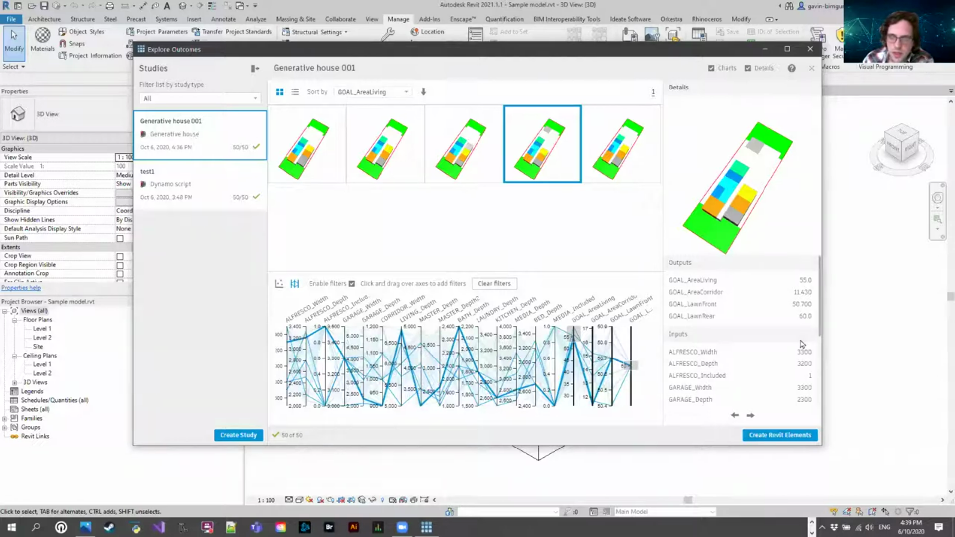
# Review the input values of the selected fourth outcome and create Revit elements from it.
pyautogui.scroll(-3, 802, 353)
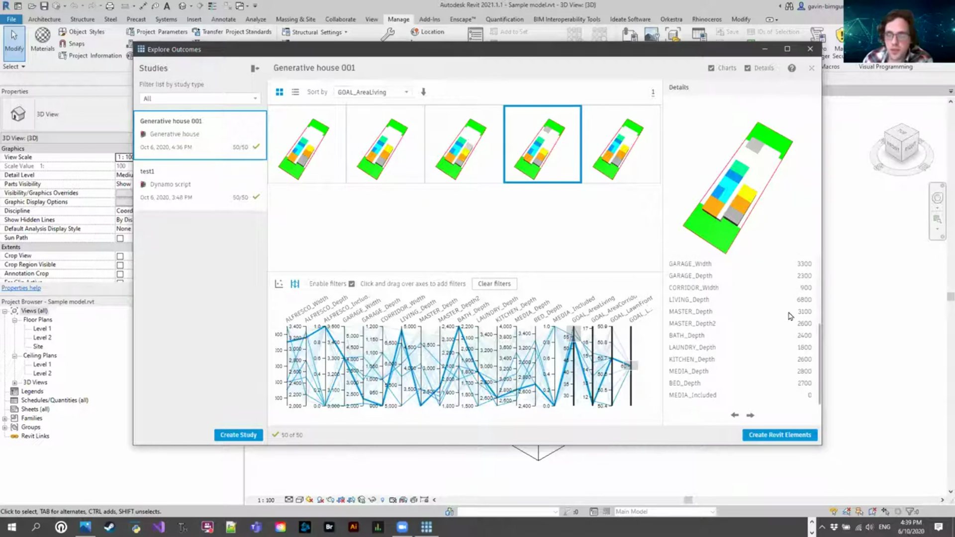
pyautogui.click(775, 436)
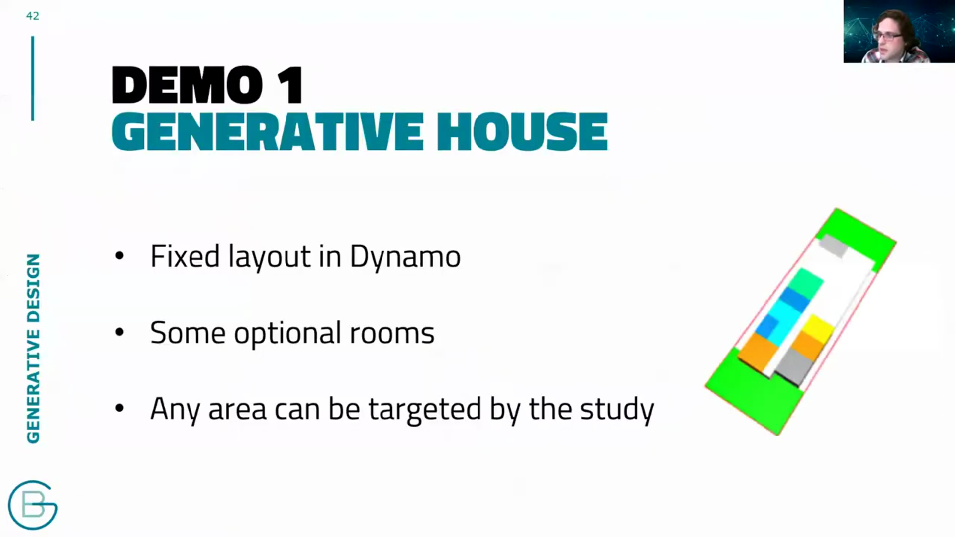
pyautogui.click(717, 371)
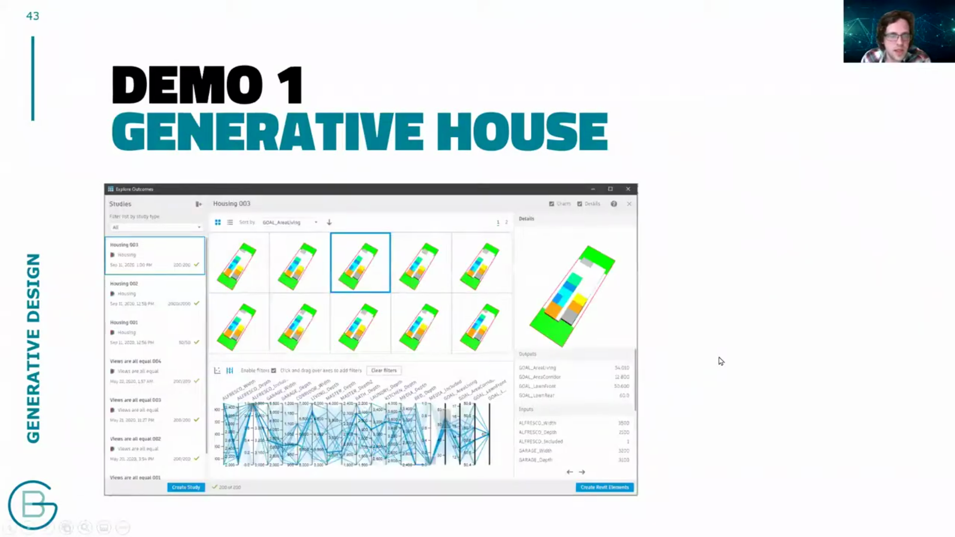
pyautogui.click(792, 330)
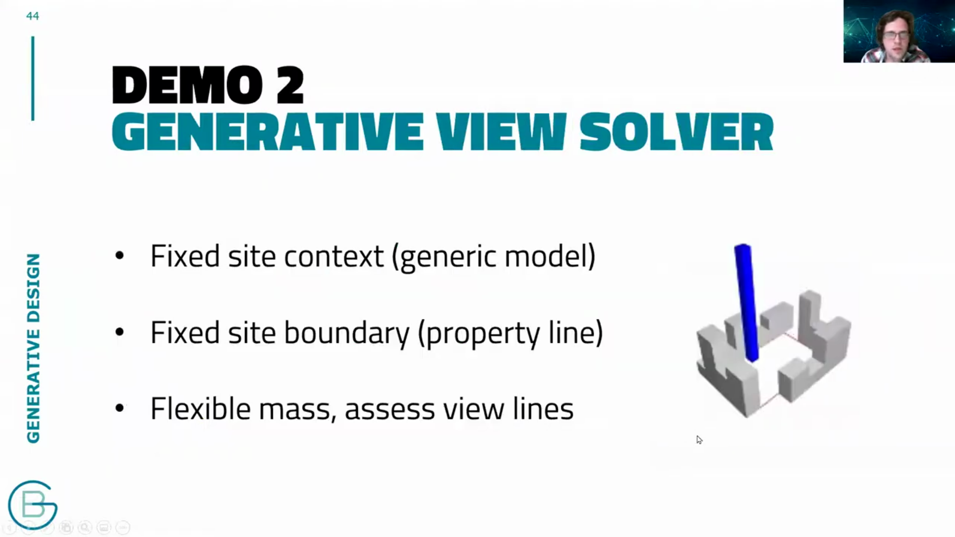
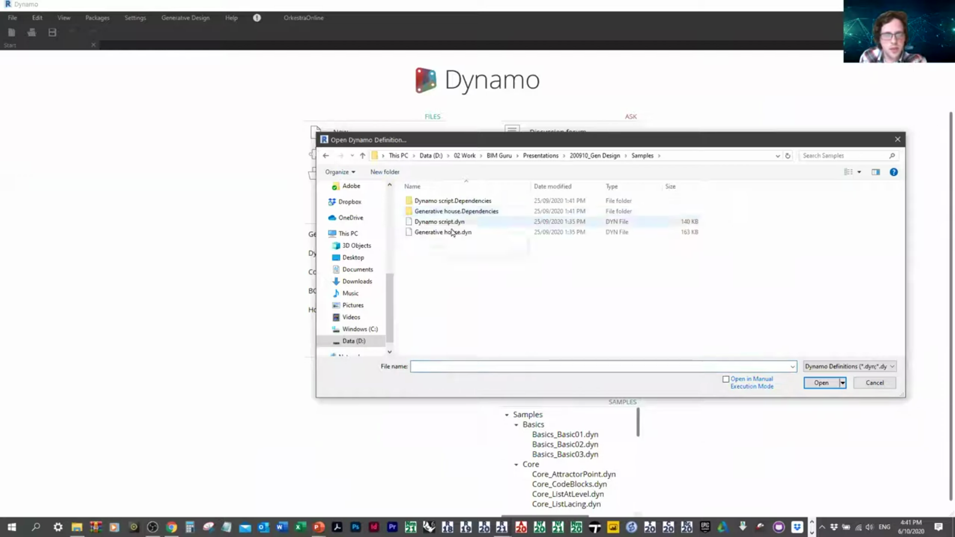
# Open Dynamo script.dyn from the Samples folder in Dynamo and expand the GenerativeDesign node category.
pyautogui.click(454, 223)
pyautogui.doubleClick(455, 222)
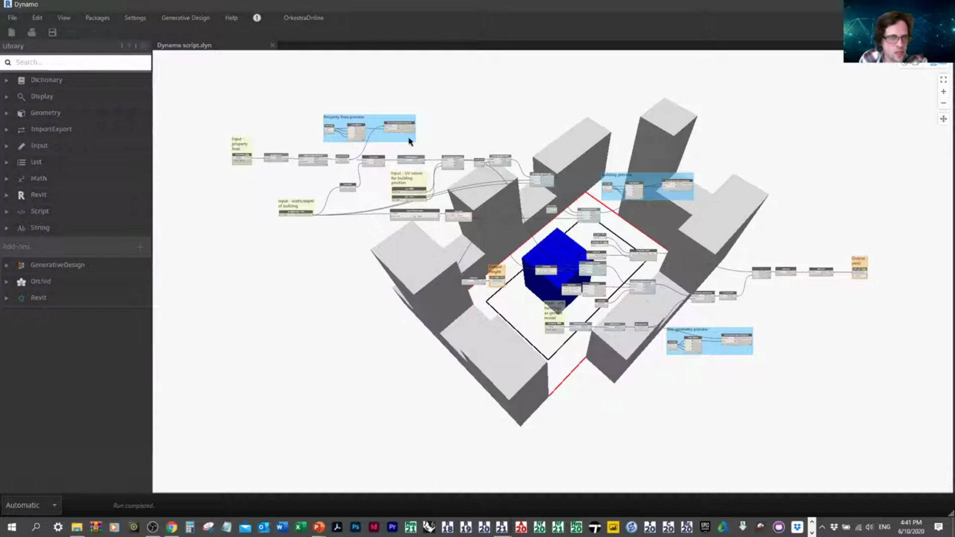
pyautogui.click(92, 268)
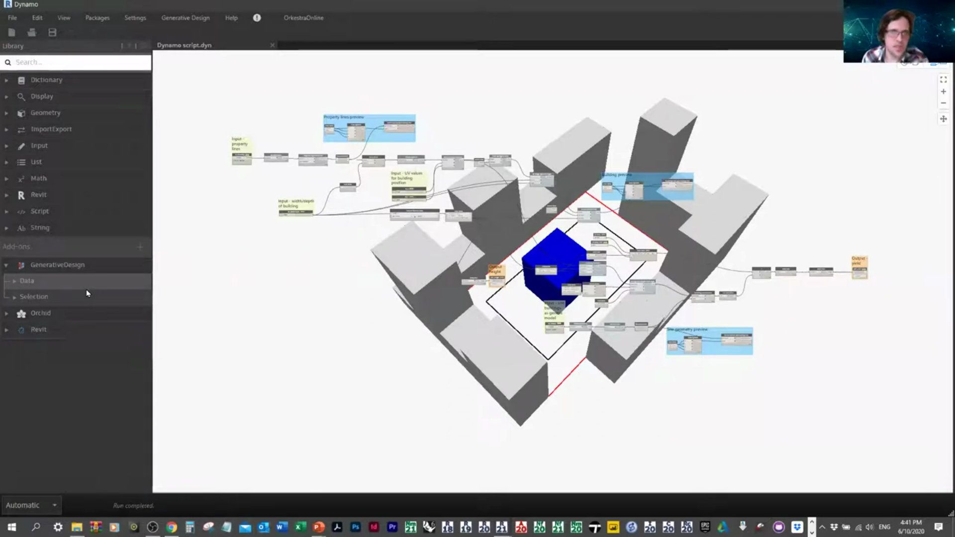
# Examine the Input - property lines group and its IN_Boundary node at the start of the graph.
pyautogui.scroll(6, 234, 143)
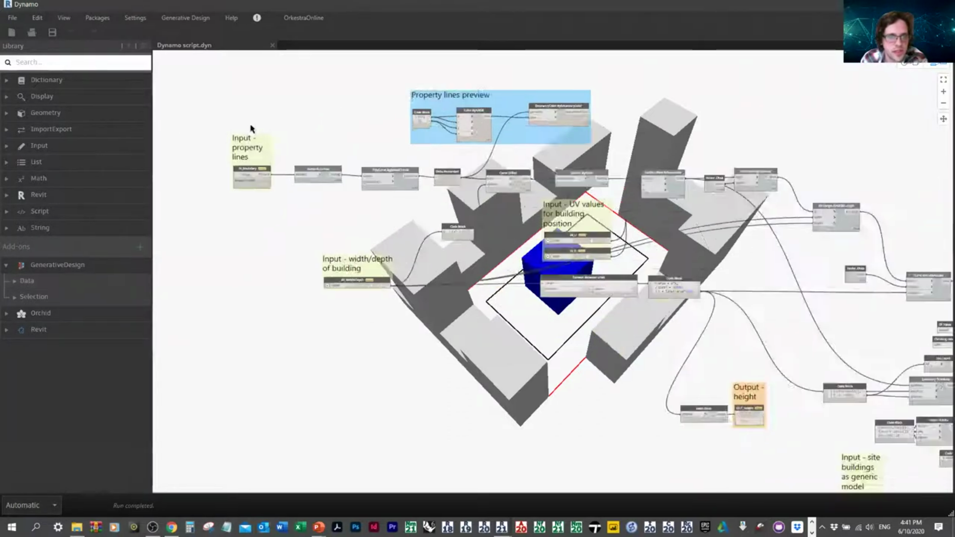
pyautogui.moveTo(396, 125); pyautogui.dragTo(465, 113, button='middle')
pyautogui.scroll(1, 444, 134)
pyautogui.click(372, 190)
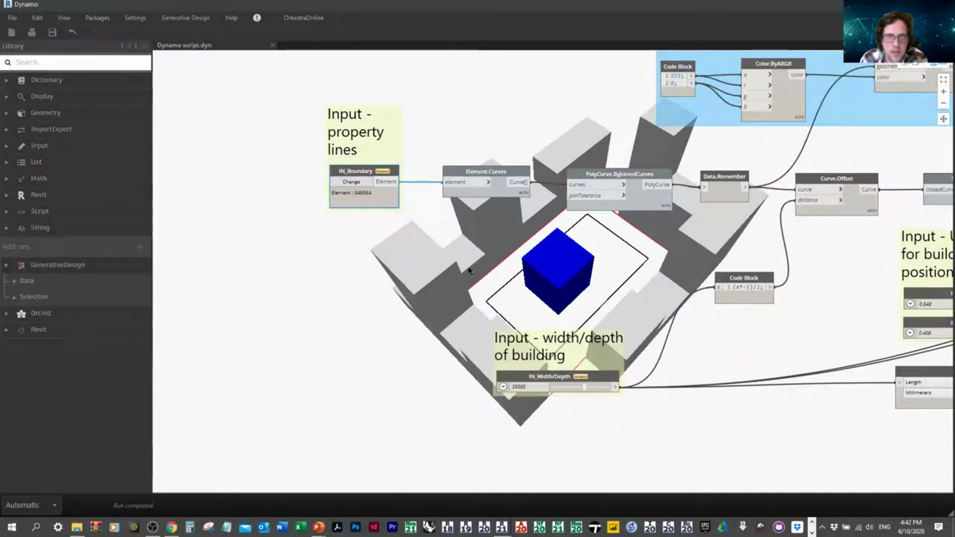
pyautogui.click(351, 182)
# Examine the property line nodes from PolyCurve.ByJoinedCurves through Curve.Offset to Surface.ByPatch, including the Property lines preview and UV inputs.
pyautogui.moveTo(528, 156); pyautogui.dragTo(320, 198, button='middle')
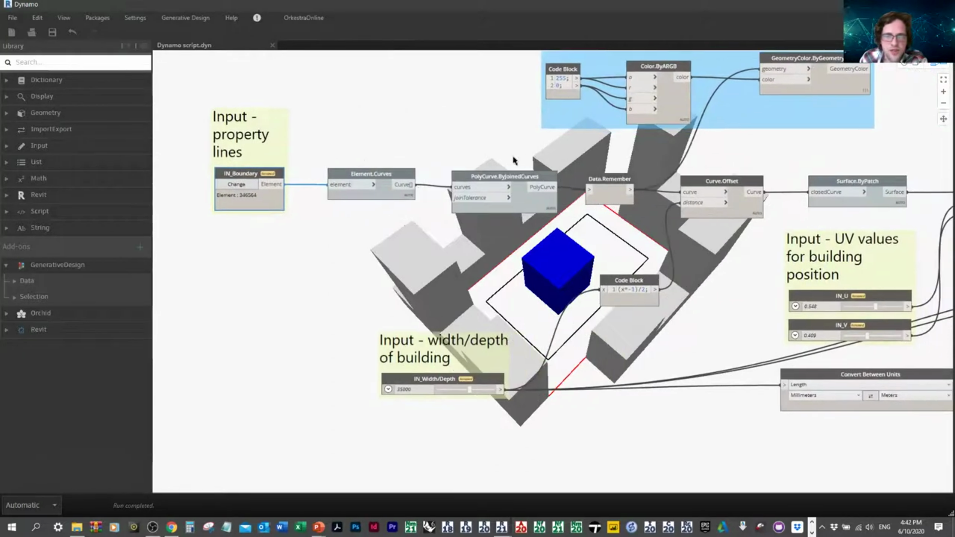
pyautogui.scroll(-2, 406, 171)
pyautogui.scroll(5, 393, 189)
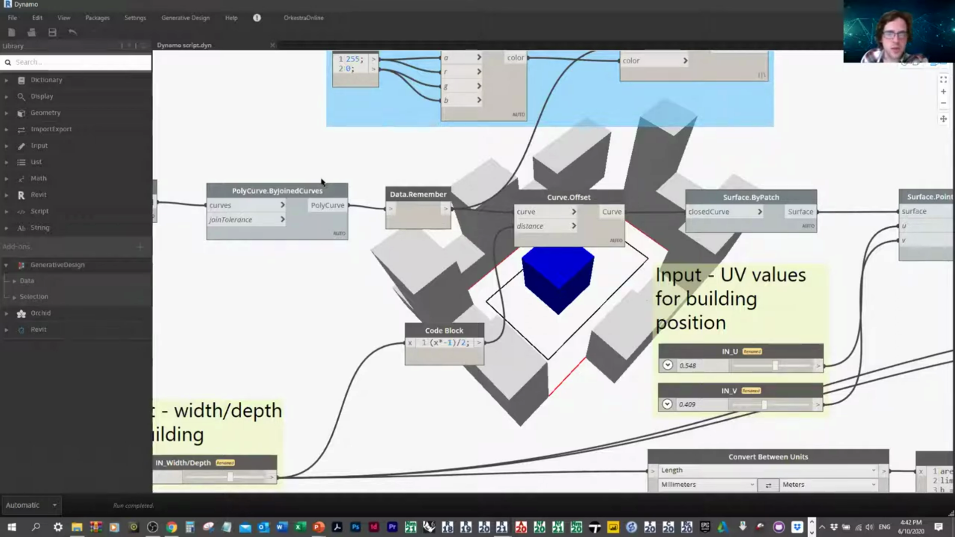
pyautogui.moveTo(526, 174); pyautogui.dragTo(456, 237, button='middle')
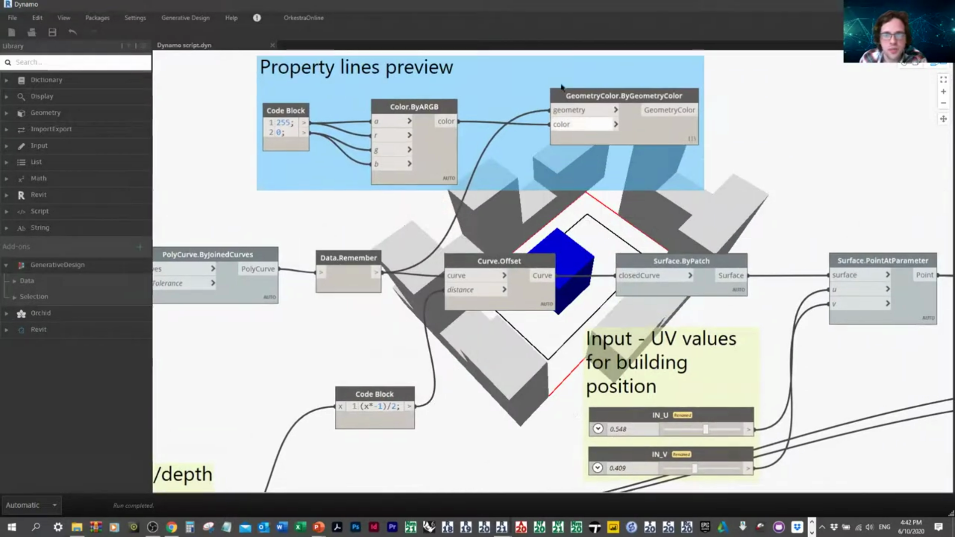
pyautogui.moveTo(596, 143)
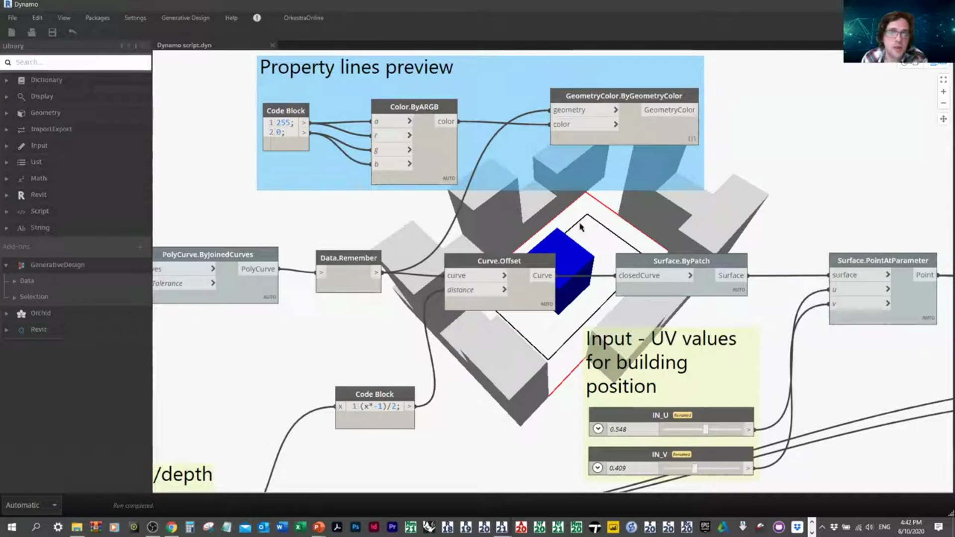
pyautogui.moveTo(582, 239); pyautogui.dragTo(561, 163, button='middle')
pyautogui.scroll(-3, 561, 163)
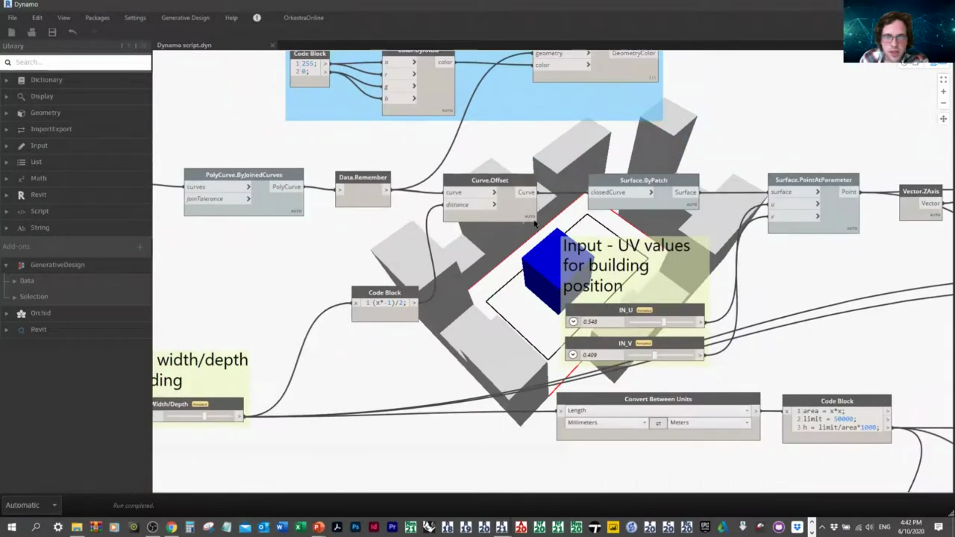
# Select the Curve.Offset node to highlight the offset property boundary and its (x*-1)/2 distance code block.
pyautogui.click(505, 170)
pyautogui.moveTo(508, 297); pyautogui.dragTo(535, 283, button='middle')
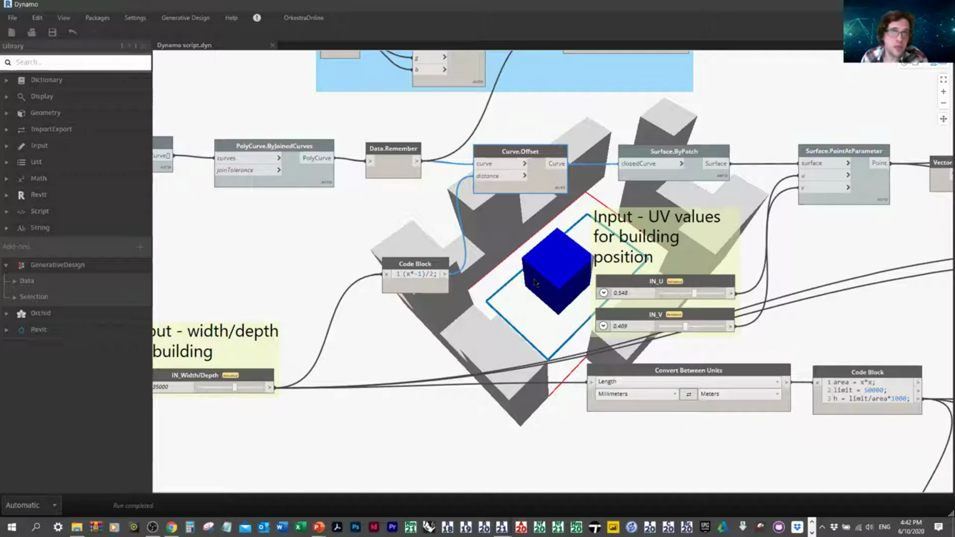
pyautogui.moveTo(514, 231); pyautogui.dragTo(453, 209, button='middle')
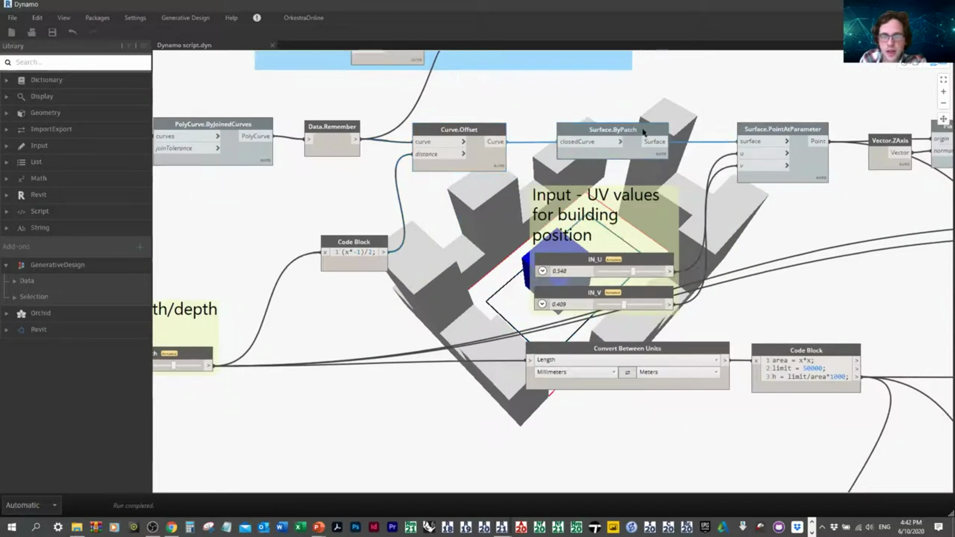
# Show the geometry preview of the Surface.ByPatch node to inspect the buildable surface, and hide it again.
pyautogui.click(644, 132)
pyautogui.moveTo(643, 132); pyautogui.dragTo(567, 128, button='middle')
pyautogui.rightClick(576, 130)
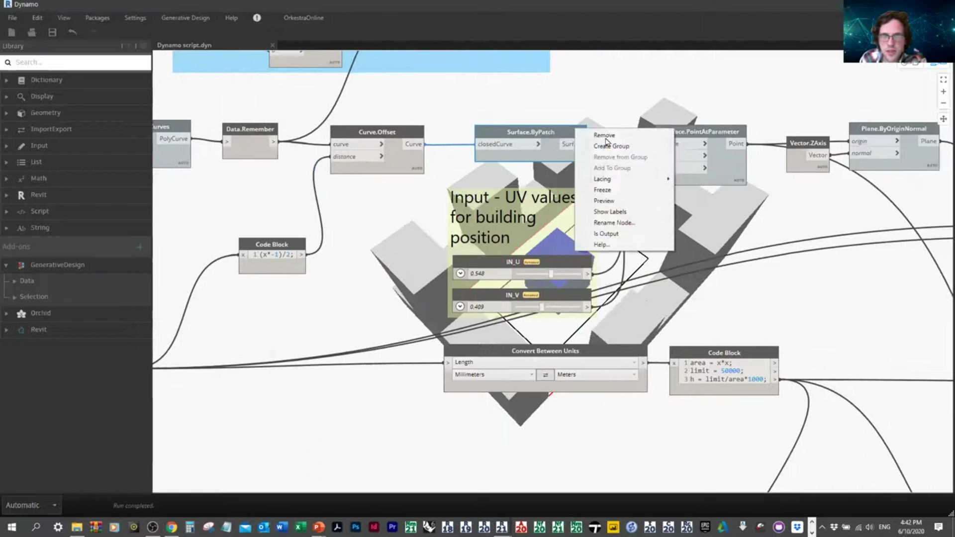
pyautogui.click(622, 200)
pyautogui.moveTo(632, 302); pyautogui.dragTo(581, 282, button='middle')
pyautogui.moveTo(514, 187); pyautogui.dragTo(476, 196, button='middle')
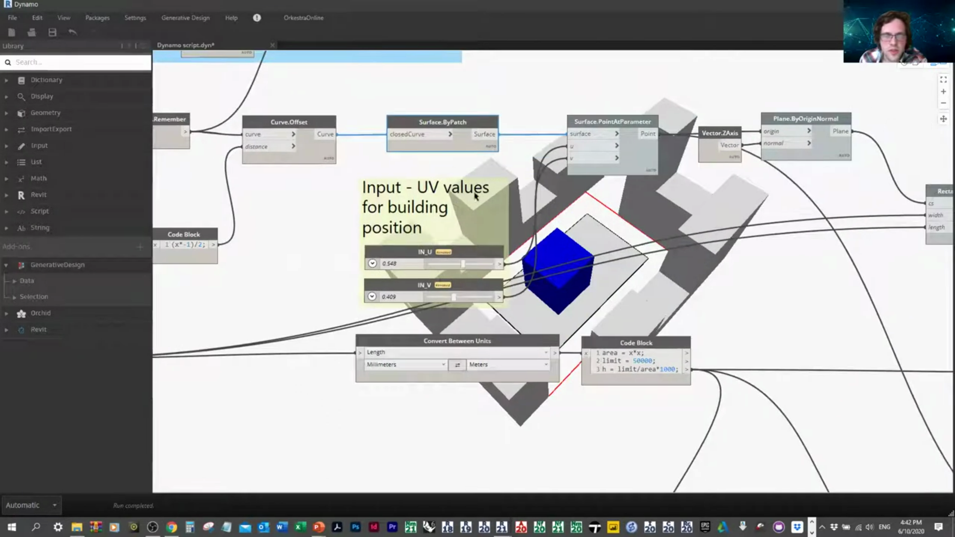
pyautogui.rightClick(465, 130)
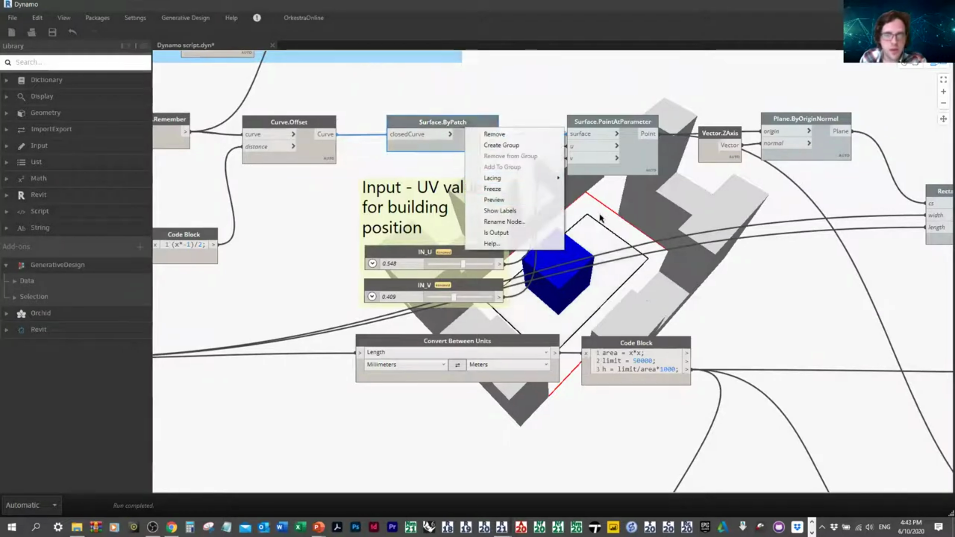
pyautogui.moveTo(600, 217); pyautogui.dragTo(566, 222, button='middle')
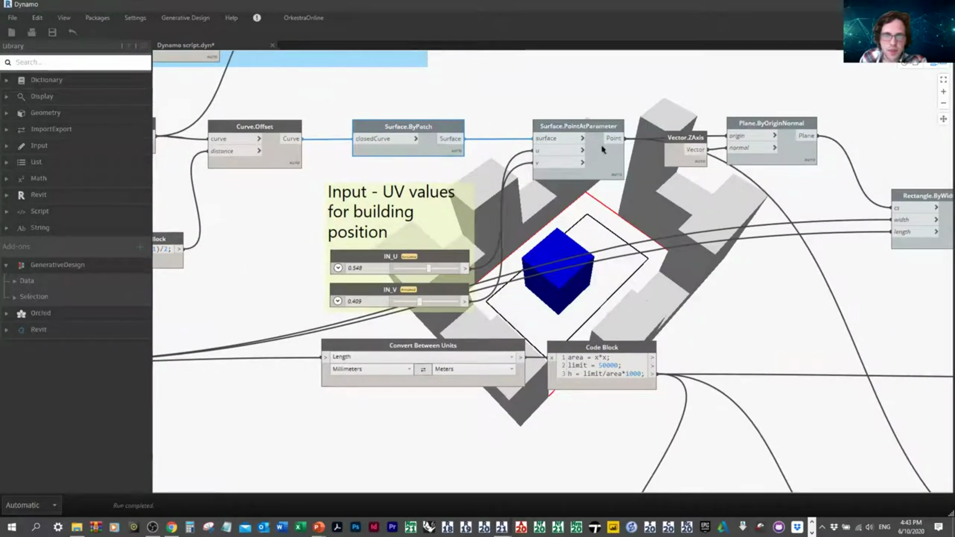
# Check the minimum, maximum and step settings of the IN_V slider and collapse them again.
pyautogui.click(337, 301)
pyautogui.scroll(3, 305, 315)
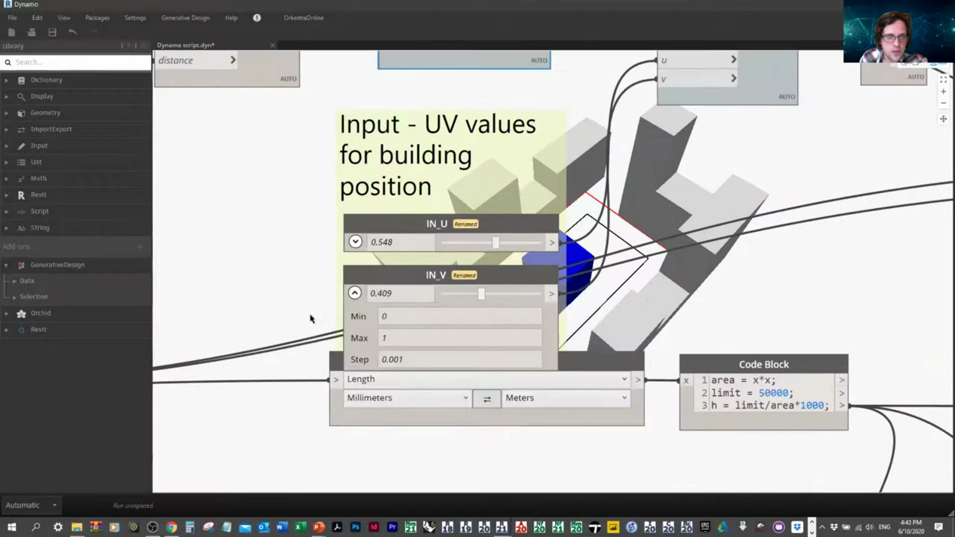
pyautogui.click(362, 289)
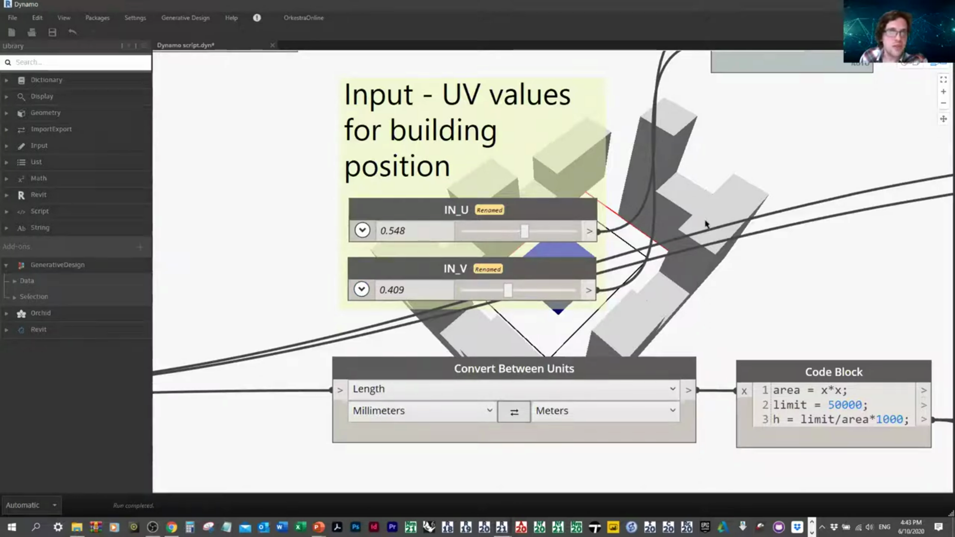
# Inspect the Plane.ByOriginNormal and Vector.ZAxis nodes that follow Surface.PointAtParameter.
pyautogui.scroll(-5, 686, 194)
pyautogui.moveTo(683, 237); pyautogui.dragTo(623, 220, button='middle')
pyautogui.moveTo(600, 112); pyautogui.dragTo(587, 137)
pyautogui.moveTo(715, 93); pyautogui.dragTo(719, 91)
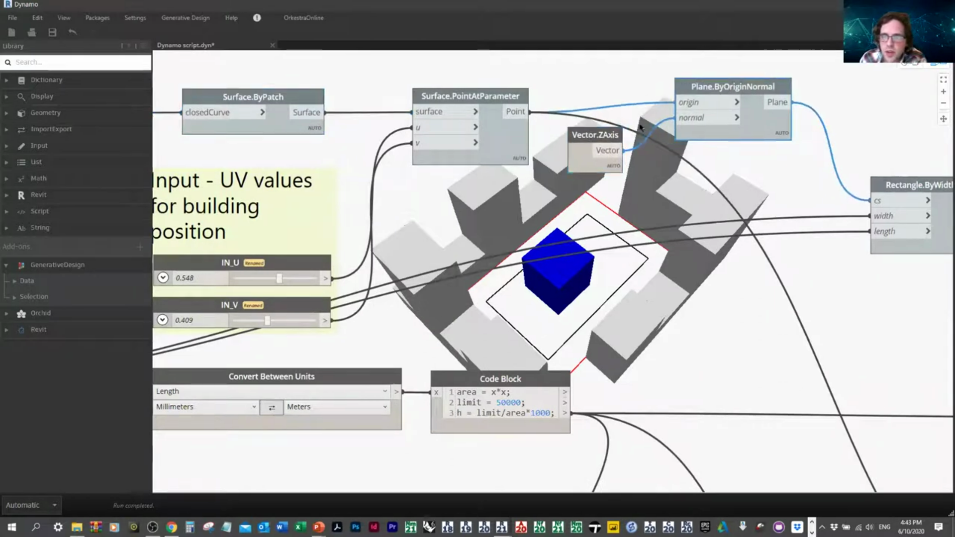
pyautogui.click(612, 133)
# Expand the range settings of the IN_Width/Depth slider and trace its connection to the Curve.Offset distance.
pyautogui.scroll(-2, 617, 131)
pyautogui.scroll(-2, 617, 133)
pyautogui.moveTo(772, 192); pyautogui.dragTo(945, 191, button='middle')
pyautogui.moveTo(188, 299); pyautogui.dragTo(497, 241, button='middle')
pyautogui.scroll(3, 472, 241)
pyautogui.scroll(2, 473, 240)
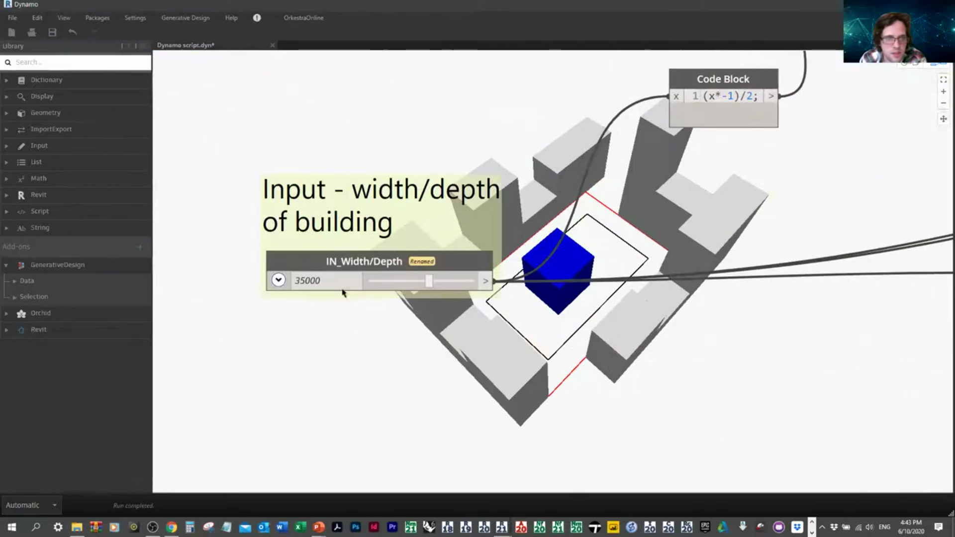
pyautogui.click(278, 280)
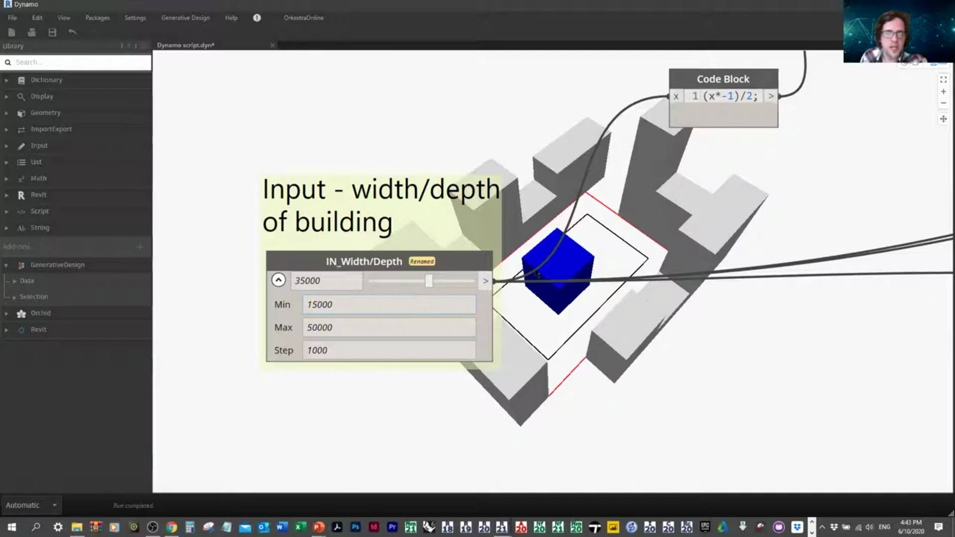
pyautogui.moveTo(716, 133); pyautogui.dragTo(478, 334, button='middle')
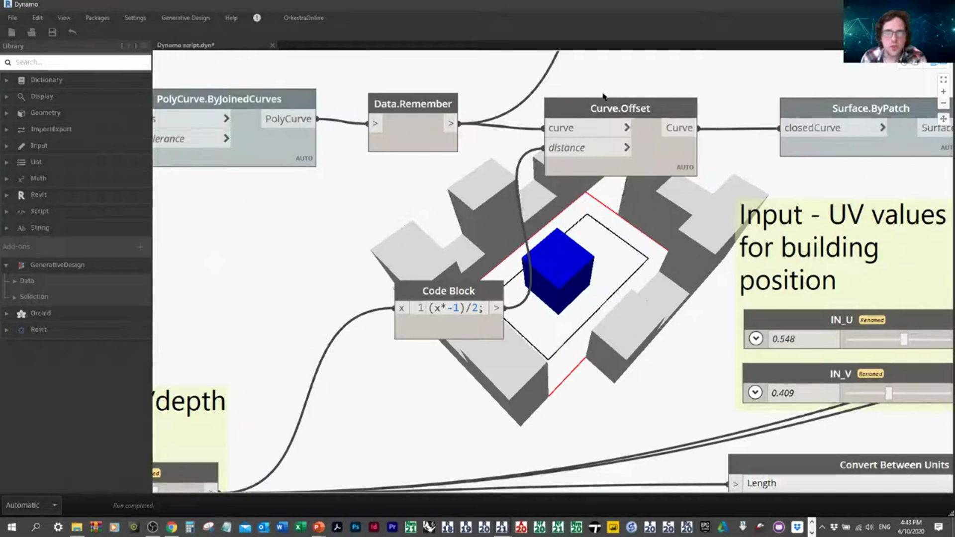
# Examine the unit conversion, the area and limit code block that calculates height, and the Output - height group.
pyautogui.moveTo(903, 411); pyautogui.dragTo(359, 251, button='middle')
pyautogui.moveTo(542, 345); pyautogui.dragTo(415, 258, button='middle')
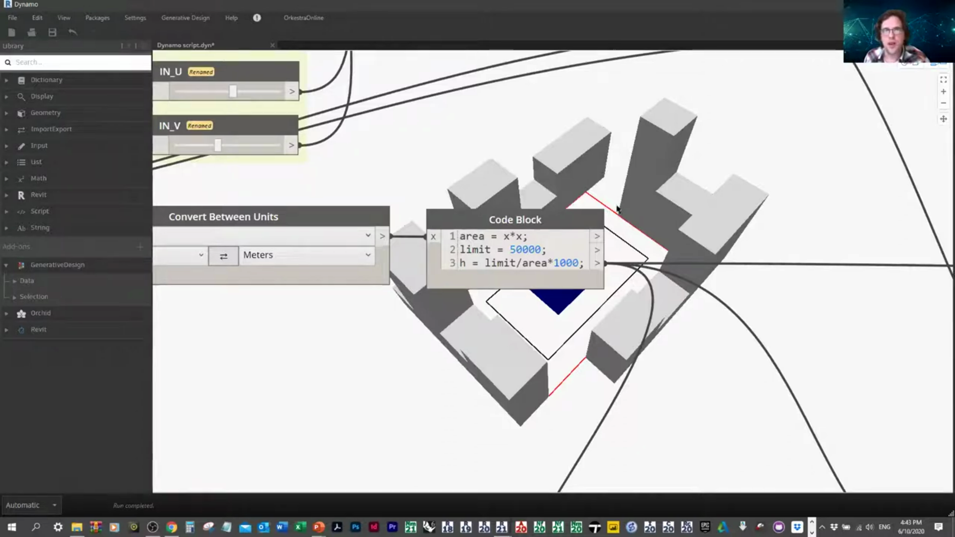
pyautogui.scroll(-4, 617, 209)
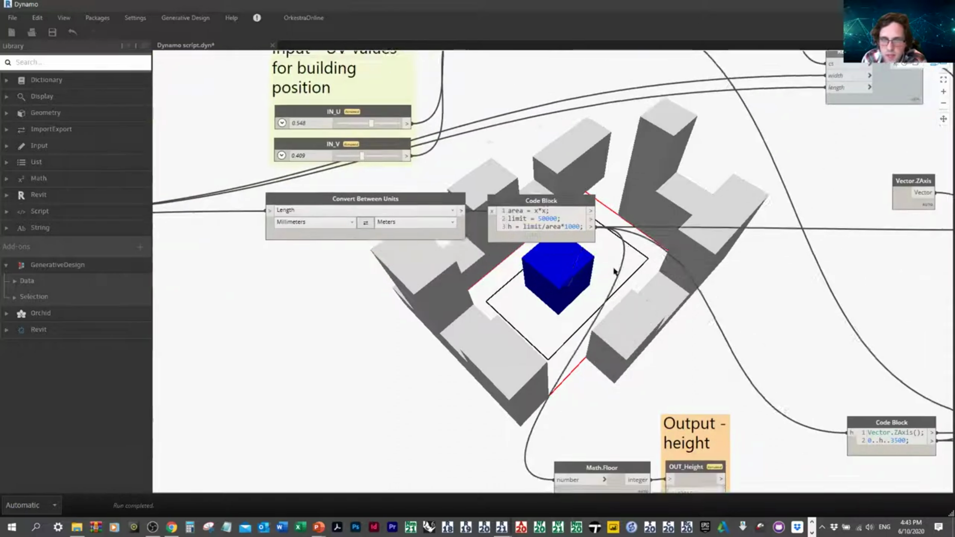
pyautogui.scroll(3, 657, 211)
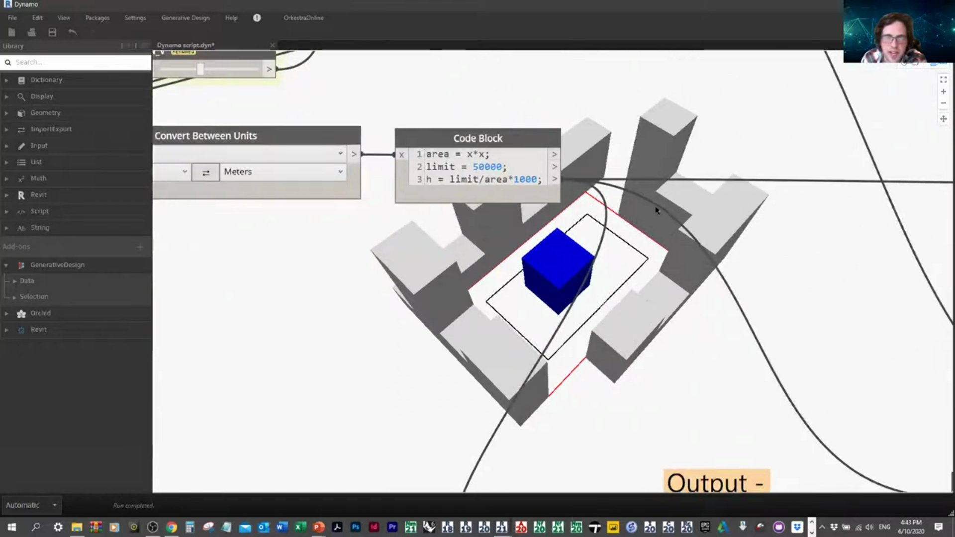
pyautogui.scroll(-3, 656, 211)
pyautogui.scroll(4, 604, 384)
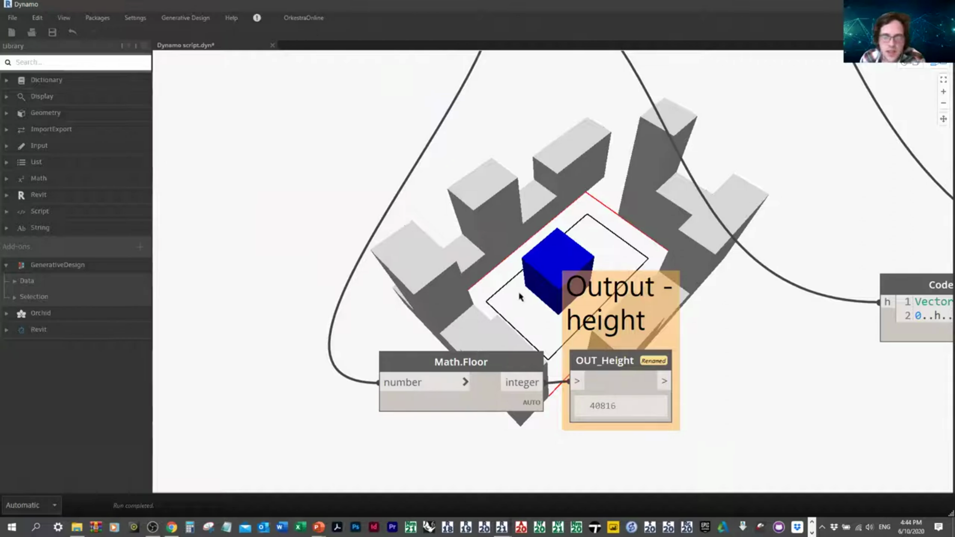
pyautogui.scroll(-1, 520, 297)
# Examine the 0..h..3500 code block that supplies the direction and distances to Geometry.Translate.
pyautogui.moveTo(550, 217); pyautogui.dragTo(408, 323, button='middle')
pyautogui.moveTo(743, 211); pyautogui.dragTo(531, 186, button='middle')
pyautogui.scroll(-2, 535, 279)
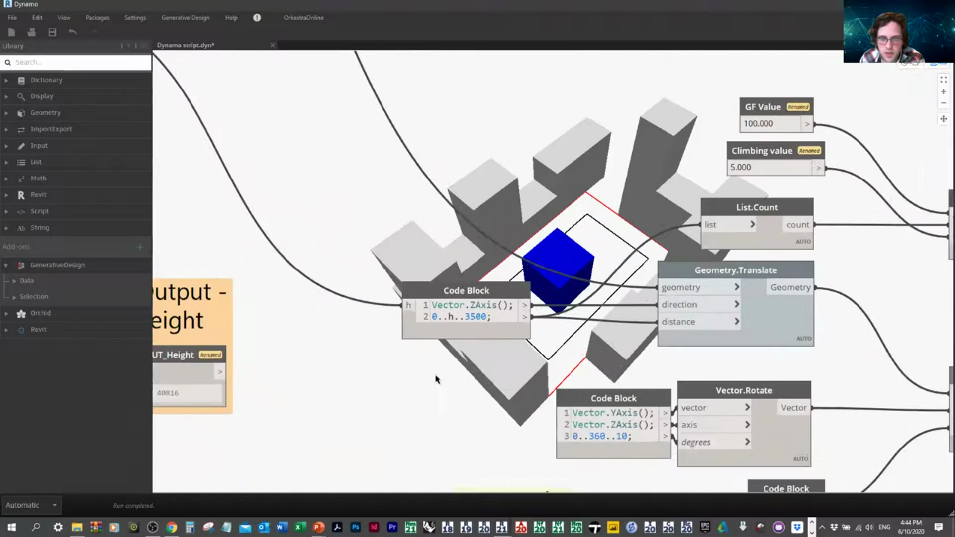
pyautogui.scroll(5, 436, 368)
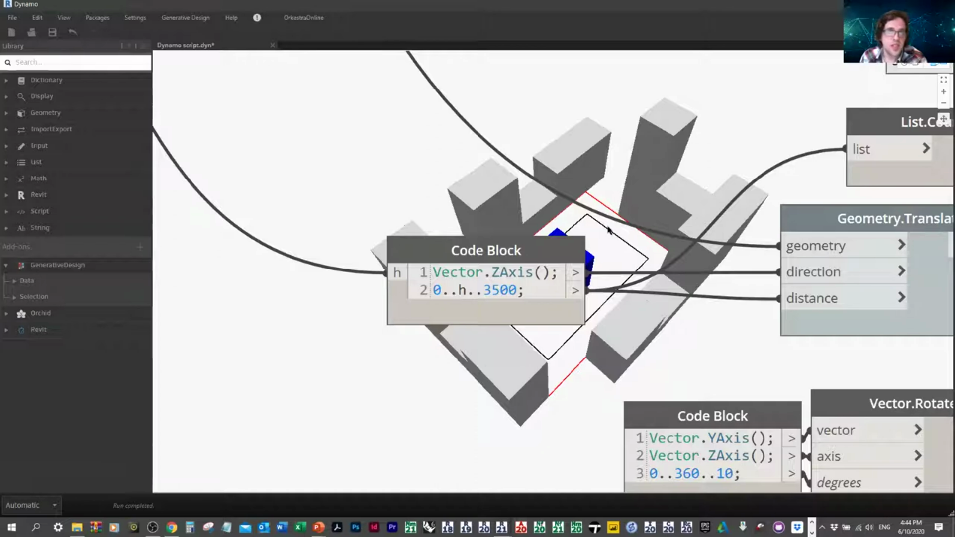
pyautogui.scroll(-5, 587, 239)
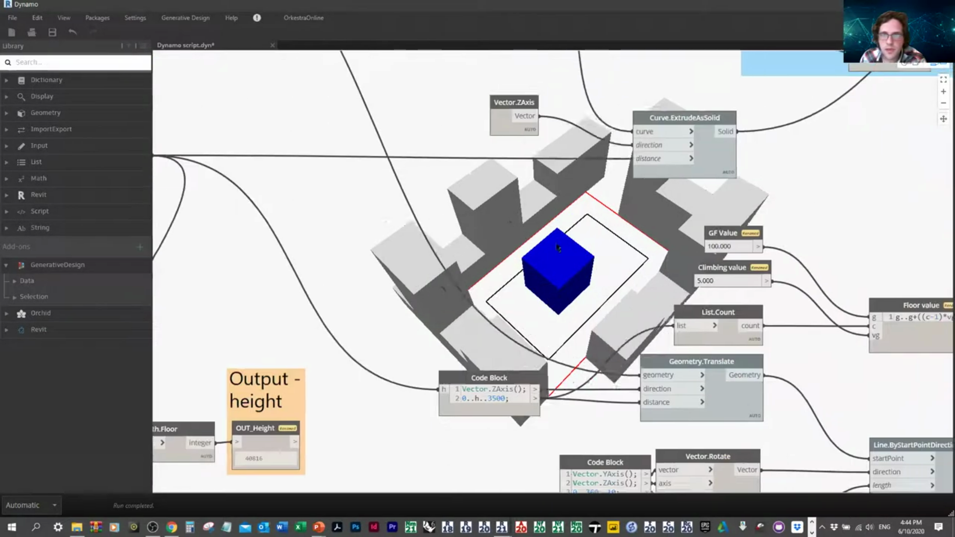
# Show the geometry preview of the Curve.ExtrudeAsSolid node to inspect the building mass, and hide it again.
pyautogui.moveTo(557, 247); pyautogui.dragTo(460, 290, button='middle')
pyautogui.scroll(4, 581, 197)
pyautogui.click(554, 195)
pyautogui.rightClick(553, 194)
pyautogui.click(601, 268)
pyautogui.moveTo(719, 259); pyautogui.dragTo(577, 242, button='middle')
pyautogui.rightClick(434, 178)
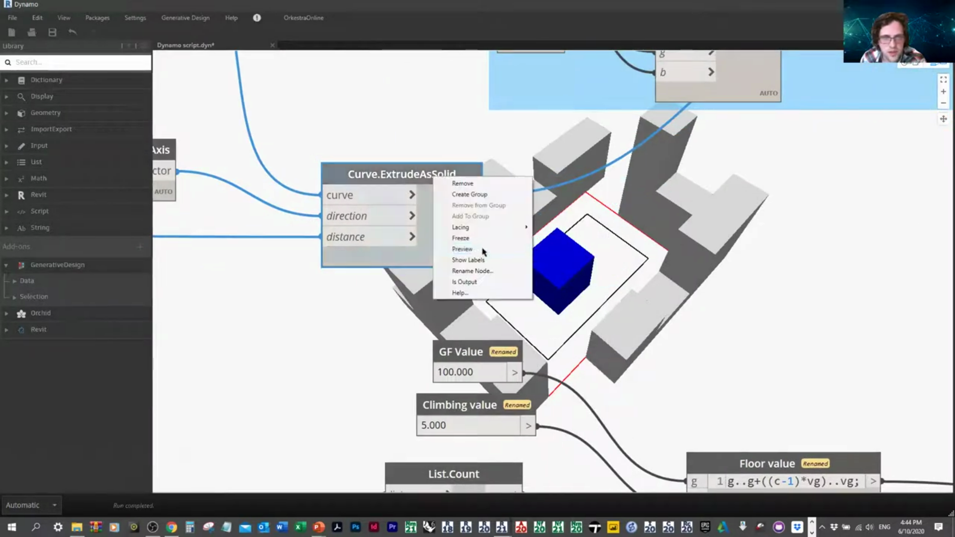
pyautogui.click(483, 250)
# Select the GeometryColor.ByGeometryColor node in the Building preview group to highlight the coloured building.
pyautogui.scroll(-2, 482, 250)
pyautogui.moveTo(625, 213); pyautogui.dragTo(446, 326, button='middle')
pyautogui.click(762, 127)
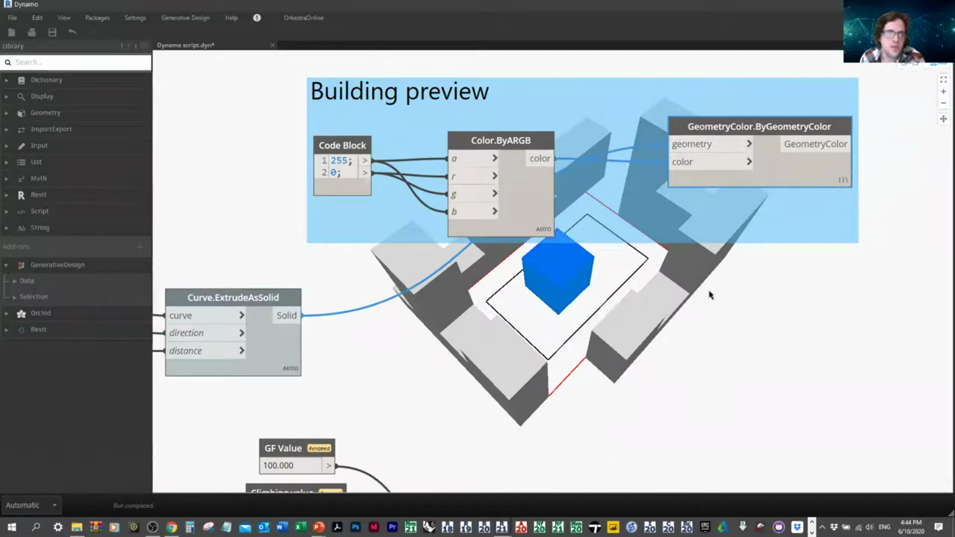
# Review the Floor value, List.Count, Geometry.Translate and Vector.Rotate nodes used in the view analysis.
pyautogui.scroll(-2, 710, 295)
pyautogui.moveTo(646, 398); pyautogui.dragTo(786, 150, button='middle')
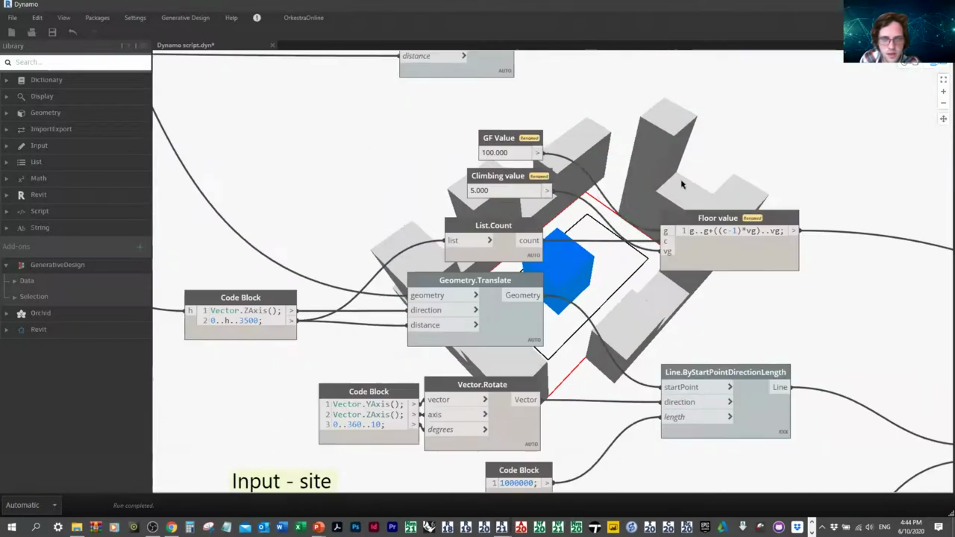
pyautogui.scroll(2, 598, 326)
pyautogui.moveTo(598, 323); pyautogui.dragTo(720, 275, button='middle')
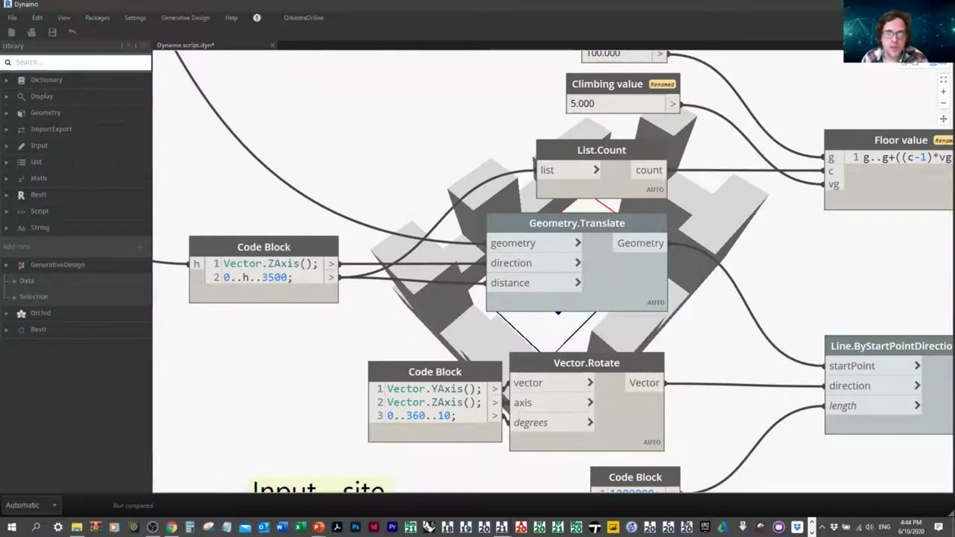
# Hide the coloured building produced by GeometryColor.ByGeometryColor in the background preview.
pyautogui.scroll(-3, 647, 229)
pyautogui.moveTo(733, 131); pyautogui.dragTo(553, 254, button='middle')
pyautogui.moveTo(586, 160); pyautogui.dragTo(515, 244, button='middle')
pyautogui.click(725, 84)
pyautogui.rightClick(726, 87)
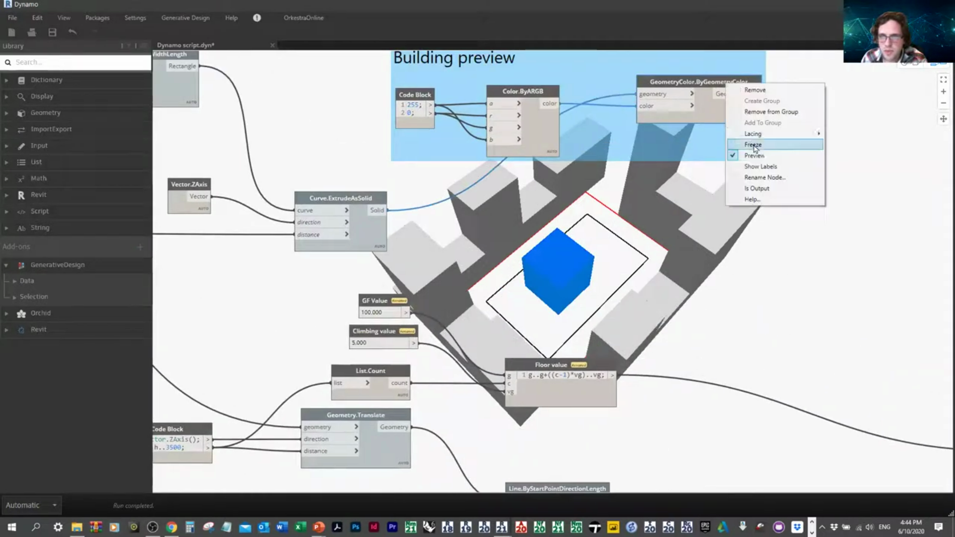
pyautogui.click(754, 148)
# Turn on the preview of Geometry.Translate and orbit the model to view its stacked floor points from the side.
pyautogui.moveTo(375, 415); pyautogui.dragTo(455, 313, button='middle')
pyautogui.rightClick(460, 318)
pyautogui.click(490, 378)
pyautogui.moveTo(493, 377); pyautogui.dragTo(510, 332, button='middle')
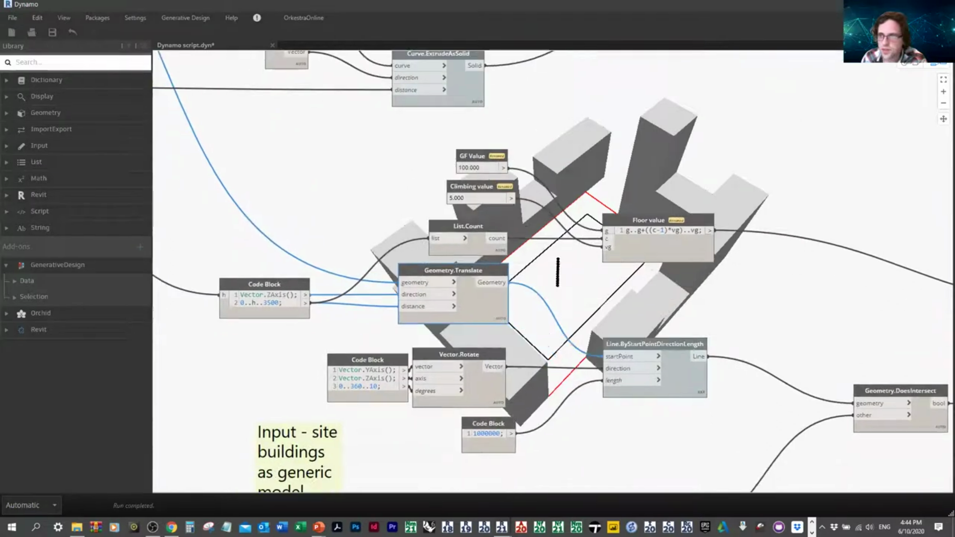
pyautogui.moveTo(717, 303); pyautogui.dragTo(704, 271, button='right')
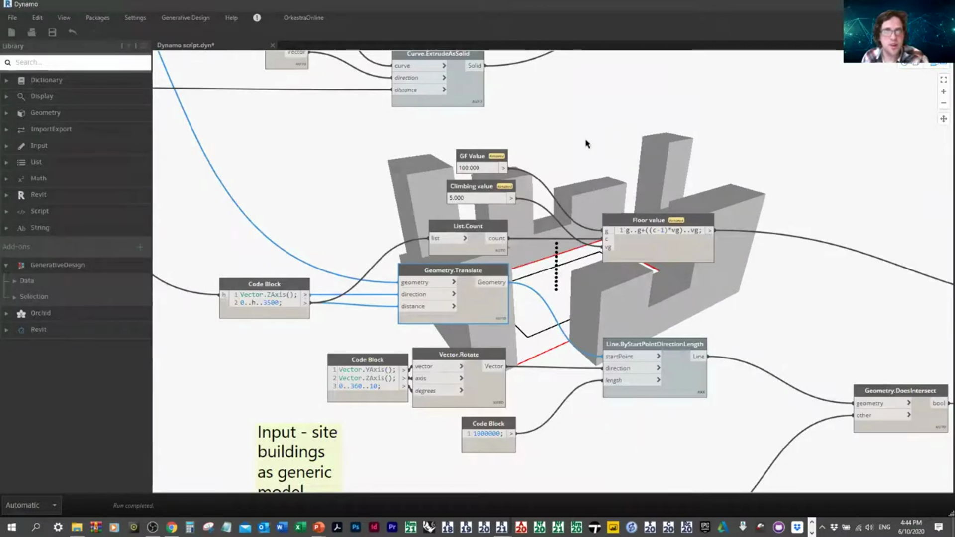
# Show the preview of Line.ByStartPointDirectionLength to inspect the view rays, and hide it again.
pyautogui.moveTo(630, 145); pyautogui.dragTo(629, 69, button='middle')
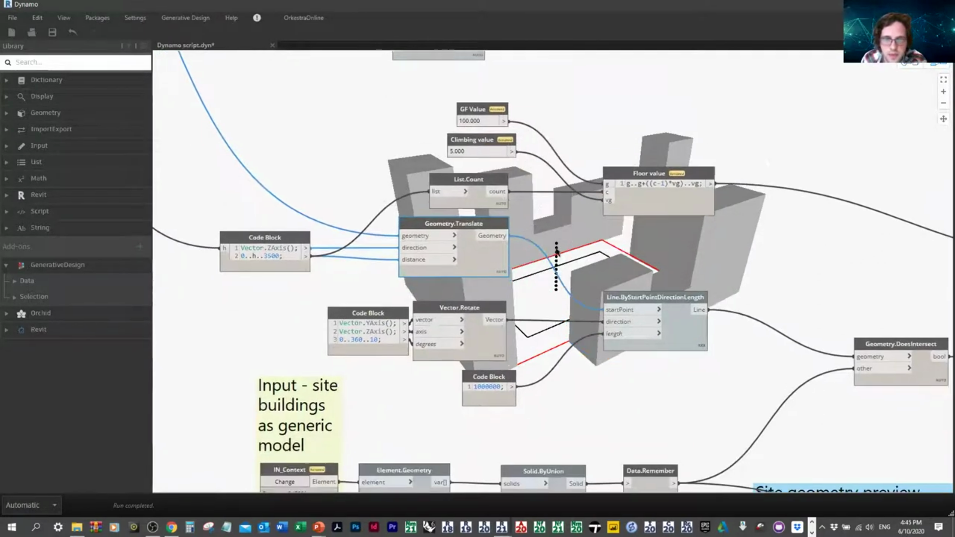
pyautogui.moveTo(604, 291); pyautogui.dragTo(592, 232, button='middle')
pyautogui.scroll(1, 591, 229)
pyautogui.click(676, 244)
pyautogui.rightClick(676, 244)
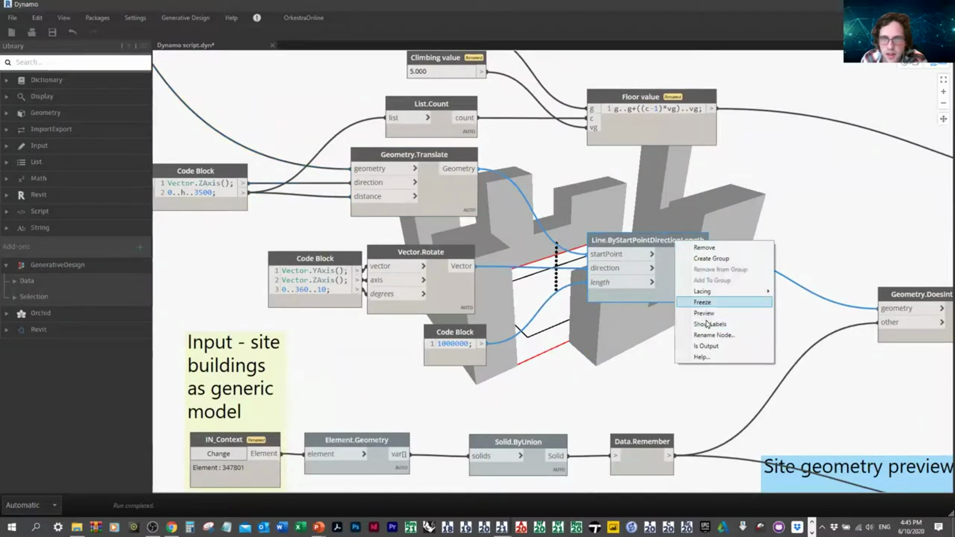
pyautogui.click(733, 317)
pyautogui.moveTo(611, 196); pyautogui.dragTo(391, 260, button='middle')
pyautogui.moveTo(695, 243); pyautogui.dragTo(911, 221, button='middle')
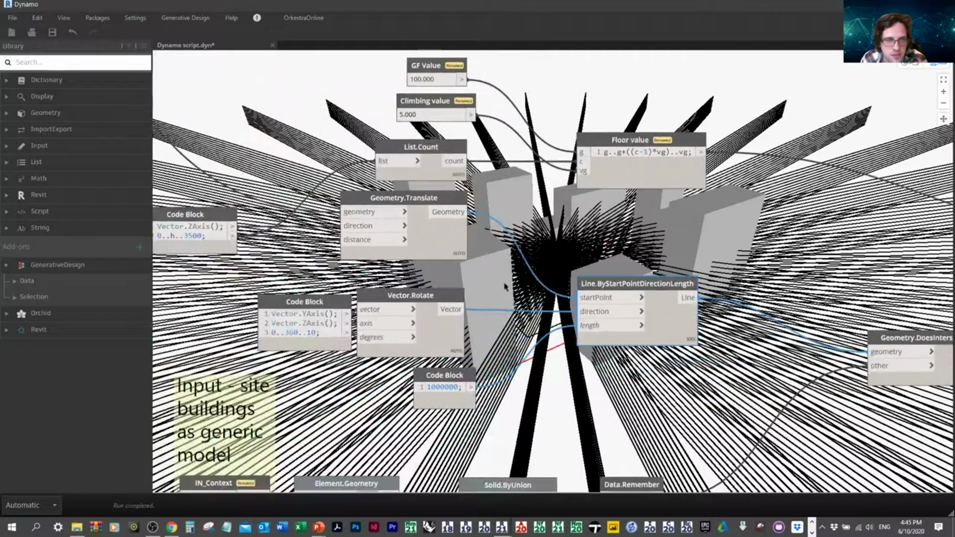
pyautogui.rightClick(639, 284)
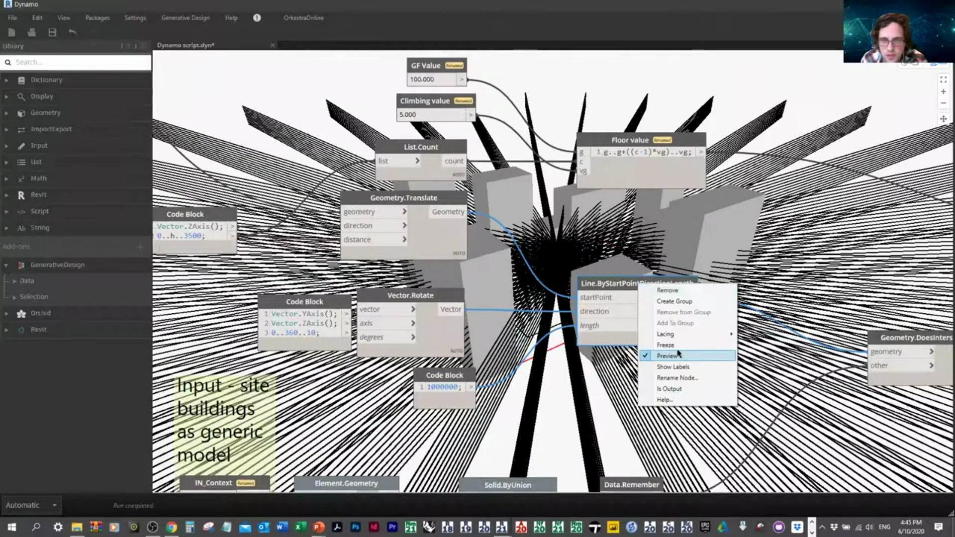
pyautogui.click(666, 355)
# Examine the Vector.Rotate node and its code block with the Y axis, Z axis and 0..360..10 degree range.
pyautogui.moveTo(395, 263); pyautogui.dragTo(495, 202, button='middle')
pyautogui.scroll(3, 495, 203)
pyautogui.scroll(1, 495, 203)
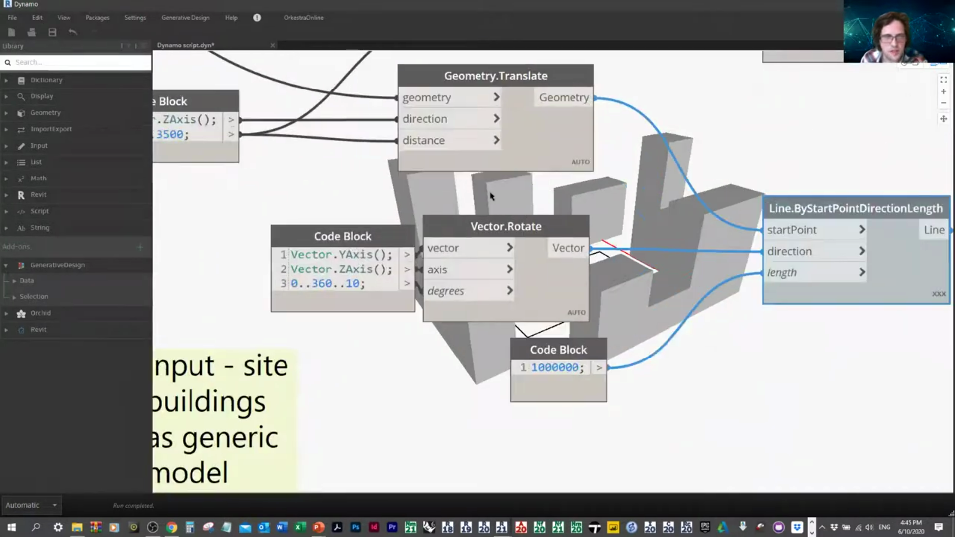
pyautogui.moveTo(332, 285)
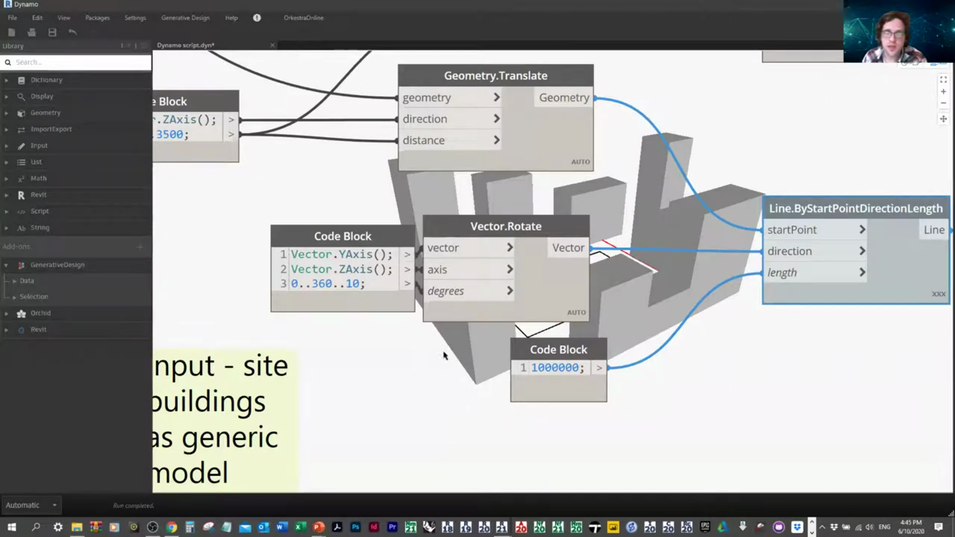
# Check the output list of Line.ByStartPointDirectionLength and turn its geometry preview on.
pyautogui.moveTo(731, 307); pyautogui.dragTo(621, 298, button='middle')
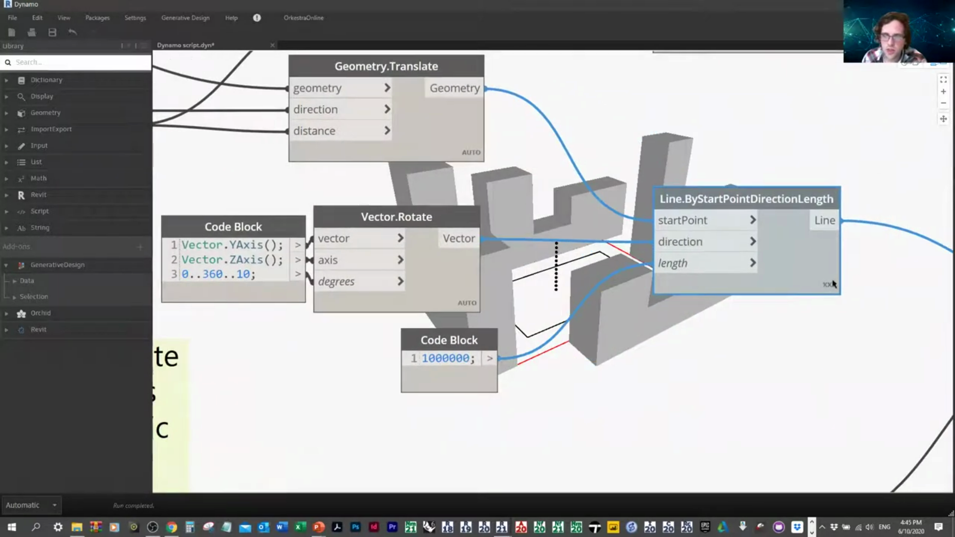
pyautogui.moveTo(829, 280)
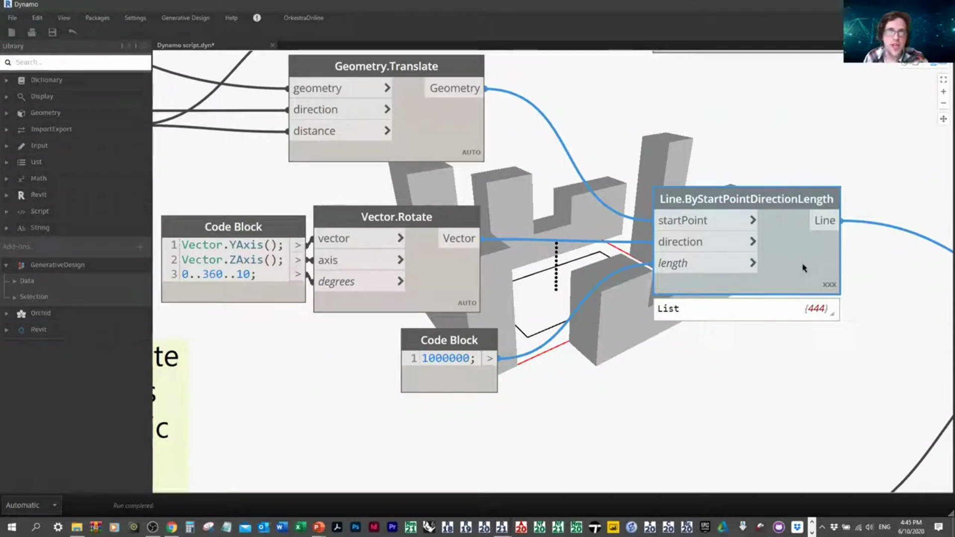
pyautogui.rightClick(765, 213)
pyautogui.click(819, 281)
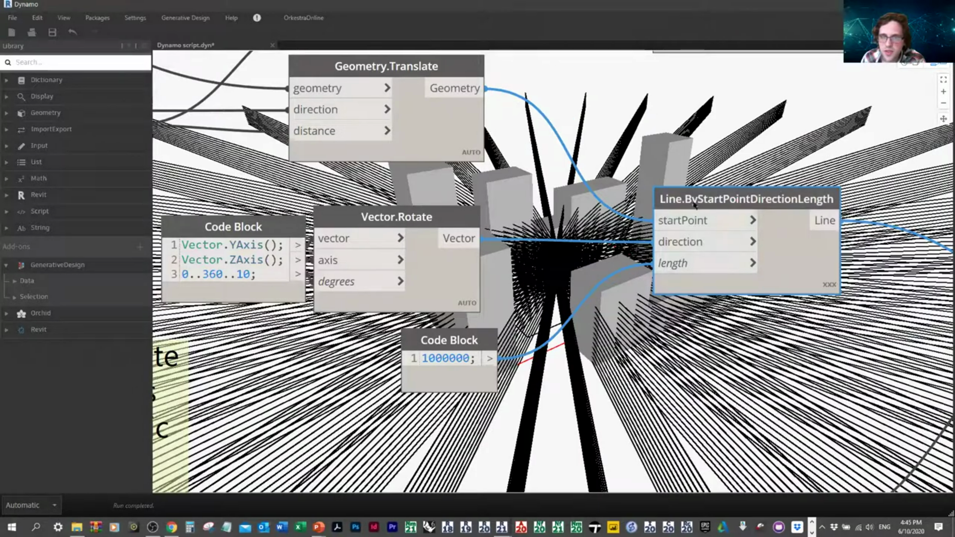
# Turn off the geometry preview of Line.ByStartPointDirectionLength to hide the view rays.
pyautogui.scroll(-2, 695, 204)
pyautogui.rightClick(667, 230)
pyautogui.click(715, 305)
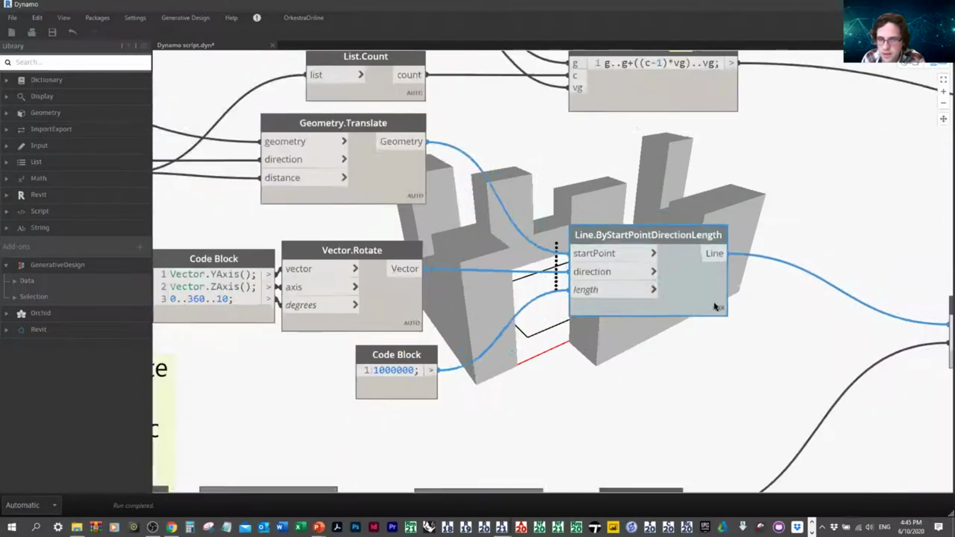
# Trace the intersection's context branch back to IN_Context, and view its generic model of site buildings in Revit.
pyautogui.scroll(-2, 715, 307)
pyautogui.moveTo(791, 343); pyautogui.dragTo(611, 241, button='middle')
pyautogui.scroll(1, 609, 240)
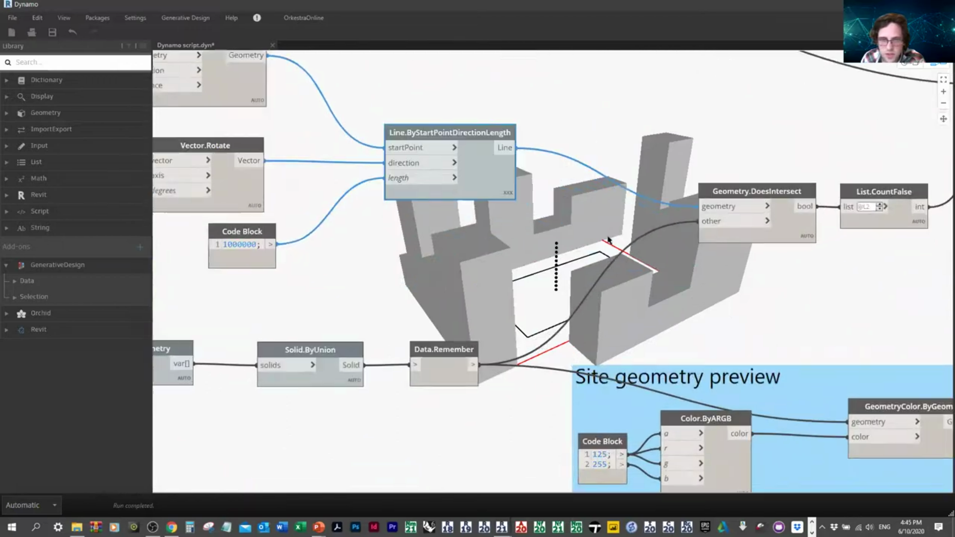
pyautogui.scroll(1, 610, 240)
pyautogui.moveTo(432, 285); pyautogui.dragTo(766, 213, button='middle')
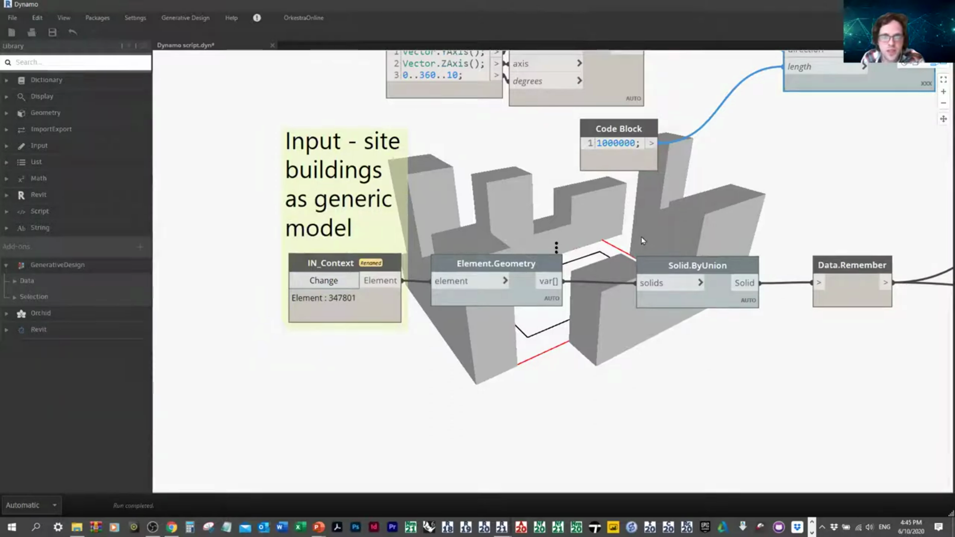
pyautogui.press('super+Down')
pyautogui.click(634, 219)
pyautogui.moveTo(634, 219); pyautogui.dragTo(621, 184, button='middle')
pyautogui.scroll(-2, 620, 184)
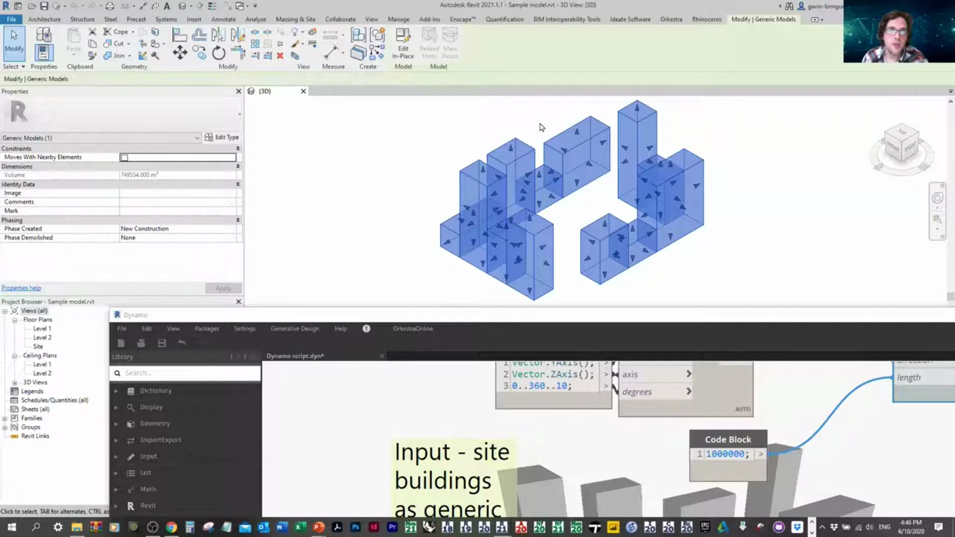
# Return to the maximized Dynamo graph and follow Solid.ByUnion through Data.Remember to the Site geometry preview group.
pyautogui.click(796, 320)
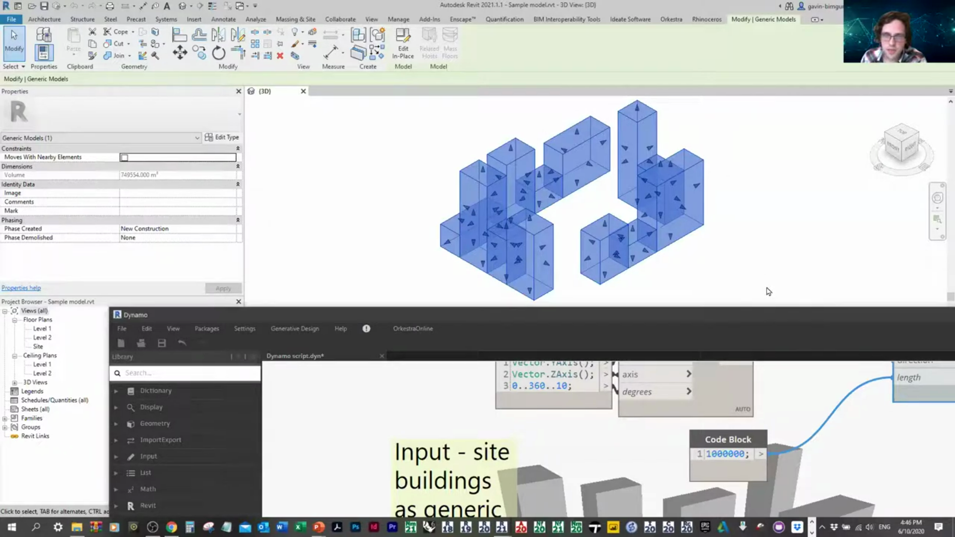
pyautogui.moveTo(766, 289); pyautogui.dragTo(709, 93)
pyautogui.doubleClick(709, 93)
pyautogui.moveTo(596, 234); pyautogui.dragTo(457, 220, button='middle')
pyautogui.moveTo(573, 271); pyautogui.dragTo(547, 269, button='middle')
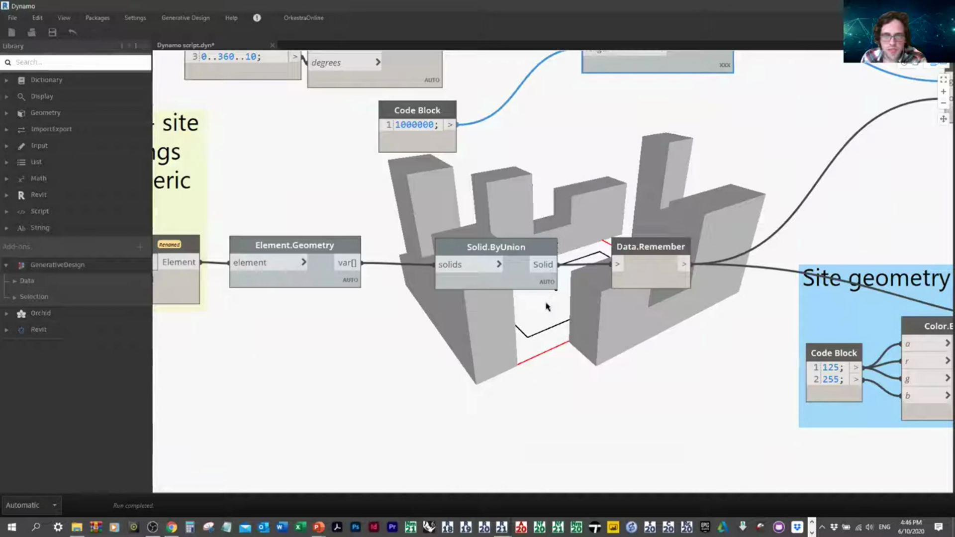
pyautogui.moveTo(690, 318); pyautogui.dragTo(517, 304, button='middle')
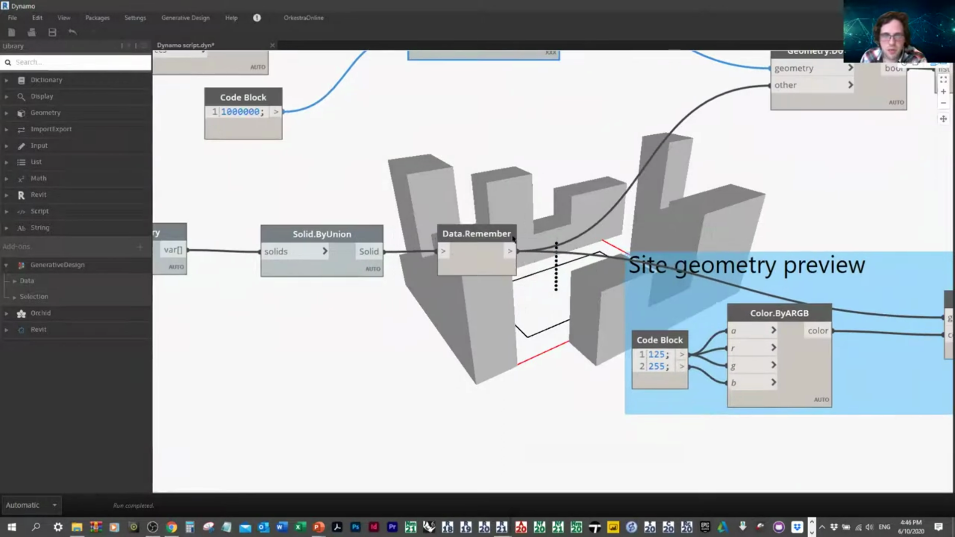
pyautogui.moveTo(663, 215); pyautogui.dragTo(618, 207, button='middle')
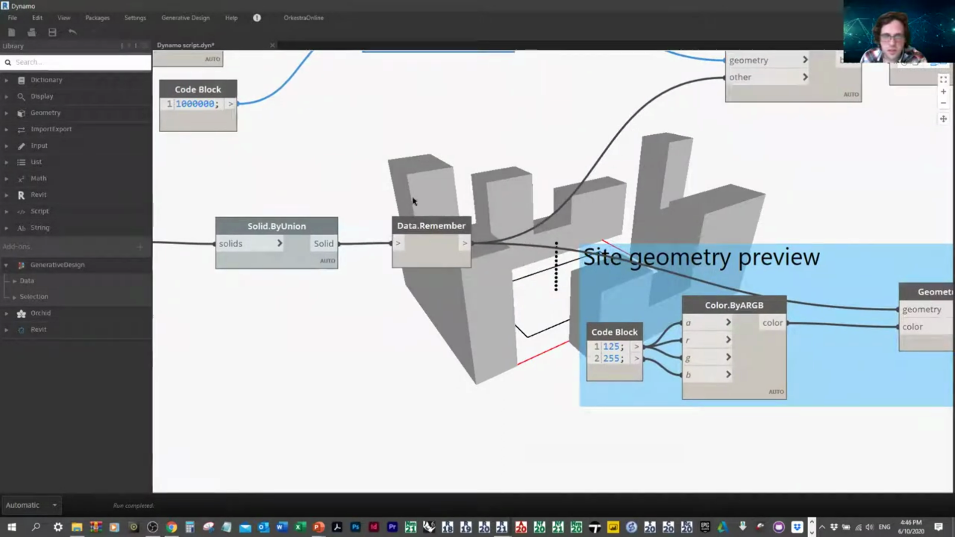
pyautogui.moveTo(511, 174); pyautogui.dragTo(311, 159, button='middle')
pyautogui.scroll(-3, 714, 213)
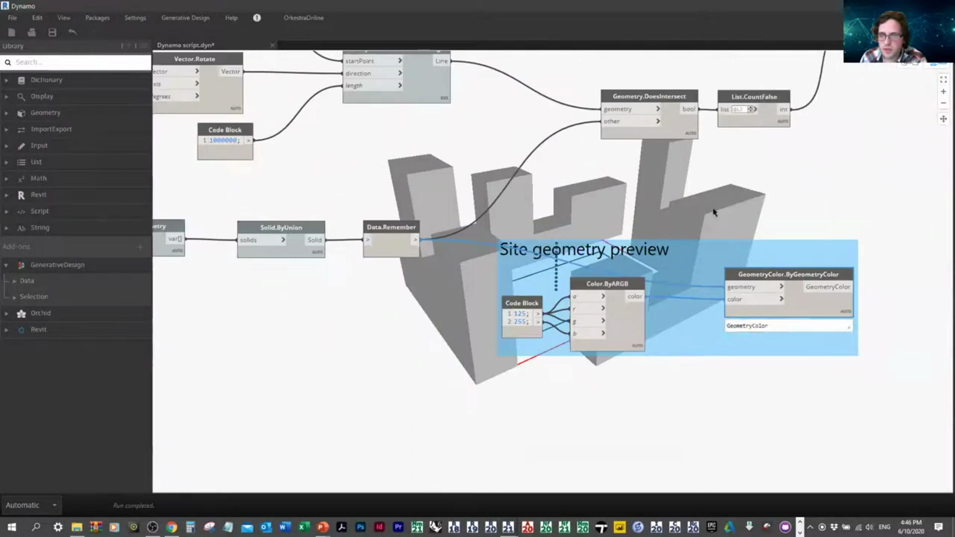
# Check the outputs of List.CountFalse and Math.Sum in the view score calculation after Geometry.DoesIntersect.
pyautogui.moveTo(788, 125); pyautogui.dragTo(633, 258, button='middle')
pyautogui.scroll(3, 634, 258)
pyautogui.moveTo(633, 265)
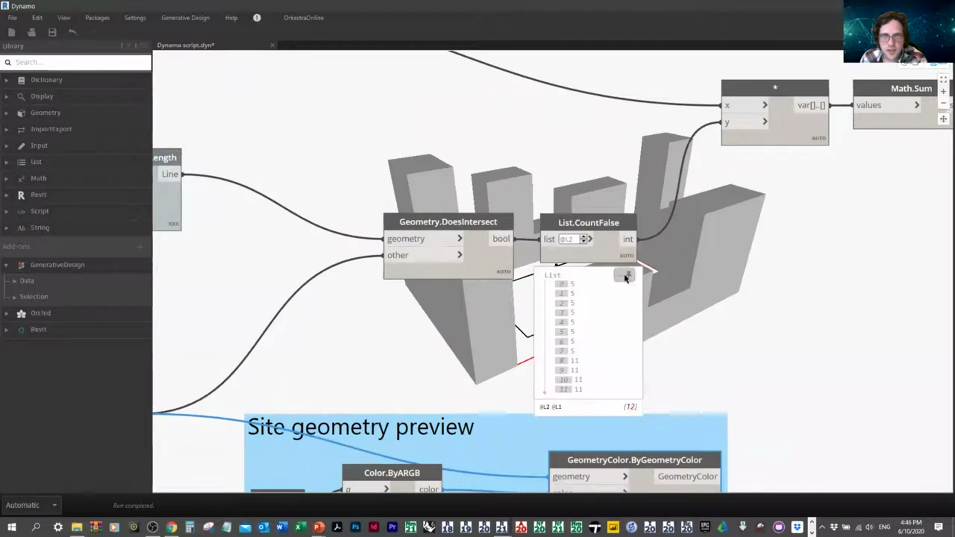
pyautogui.moveTo(724, 243); pyautogui.dragTo(566, 288, button='middle')
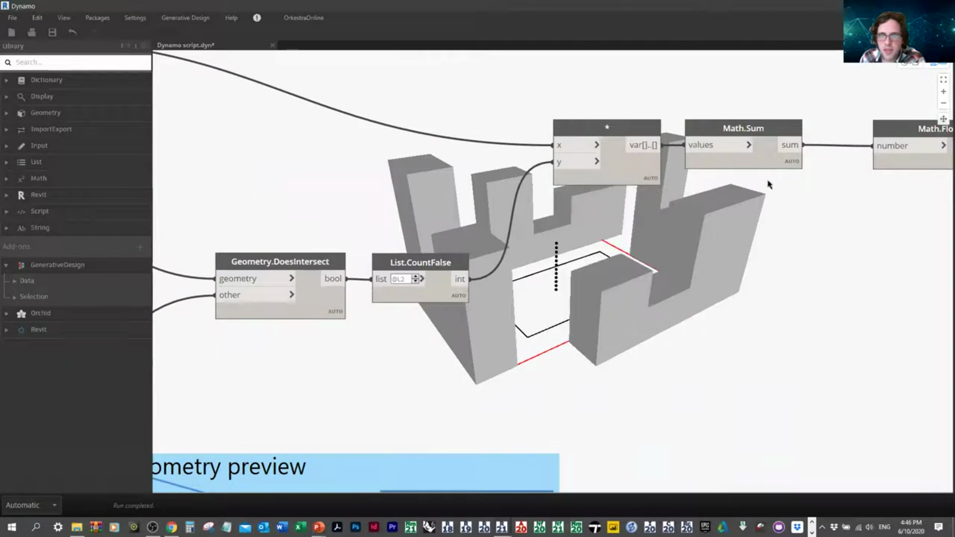
pyautogui.moveTo(768, 184); pyautogui.dragTo(603, 231, button='middle')
pyautogui.moveTo(626, 226)
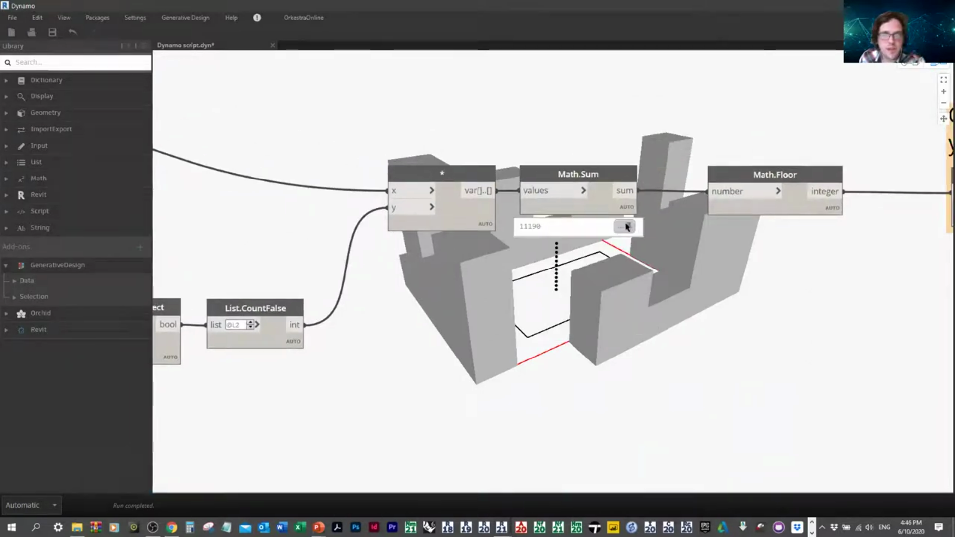
# Read the description of the List.CountFalse node and follow the score chain through Math.Floor to OUT_Score.
pyautogui.moveTo(496, 347); pyautogui.dragTo(663, 322, button='middle')
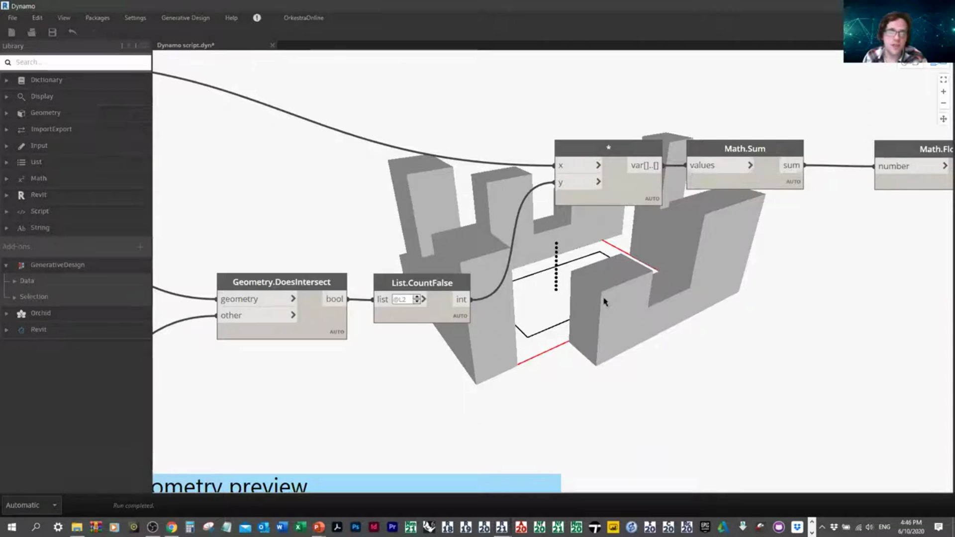
pyautogui.moveTo(802, 220); pyautogui.dragTo(773, 222, button='middle')
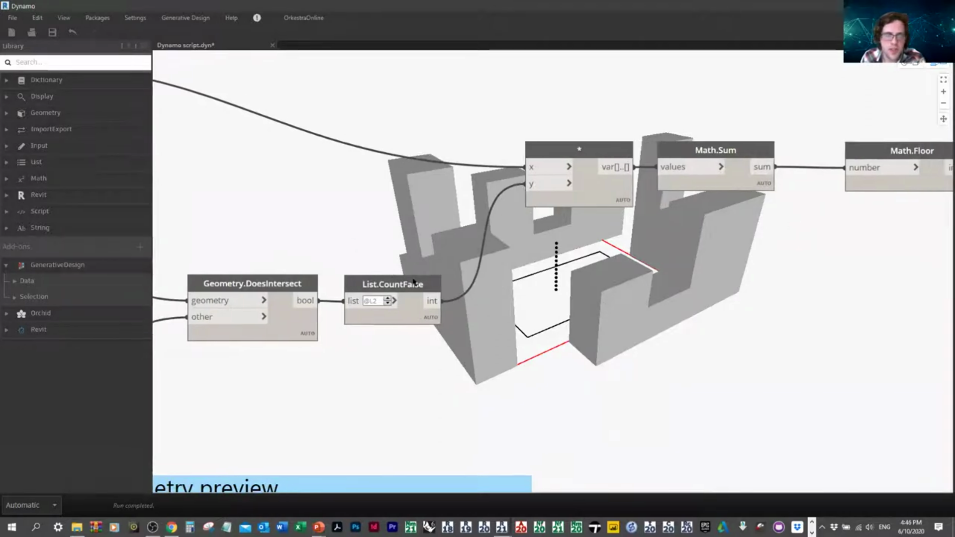
pyautogui.moveTo(411, 288)
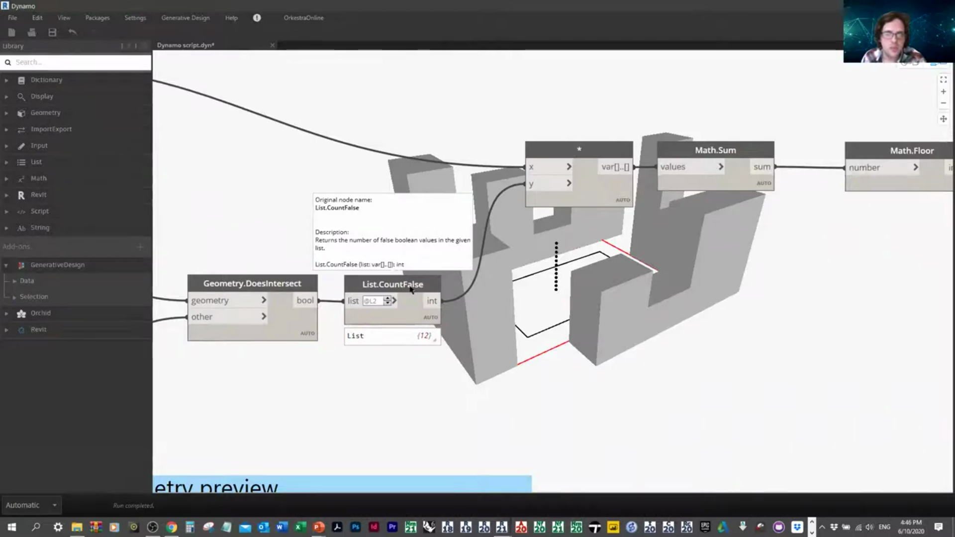
pyautogui.scroll(-2, 564, 287)
pyautogui.moveTo(563, 287); pyautogui.dragTo(320, 305, button='middle')
pyautogui.moveTo(637, 268); pyautogui.dragTo(483, 265, button='middle')
pyautogui.scroll(3, 617, 202)
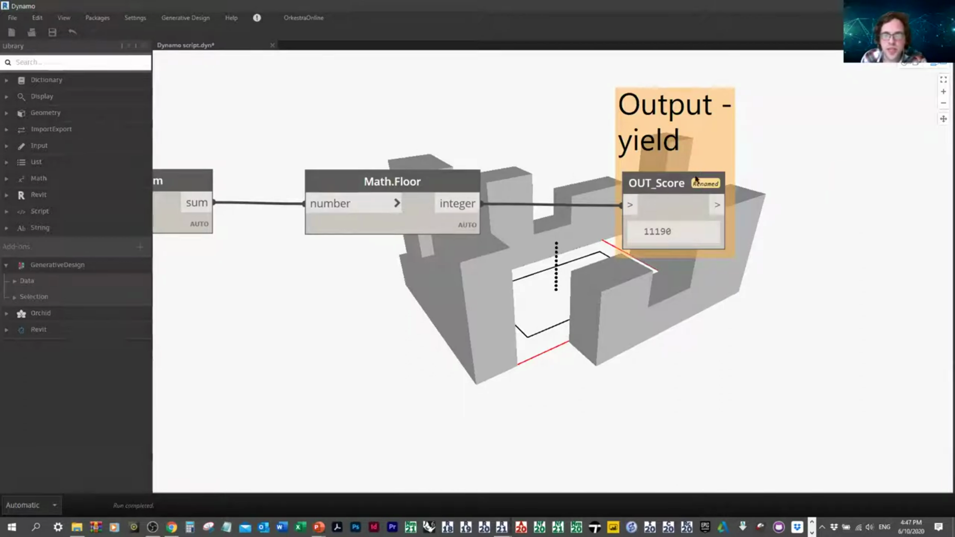
# Turn on the preview of GeometryColor.ByGeometryColor in the Building preview group.
pyautogui.scroll(-6, 694, 164)
pyautogui.moveTo(393, 130); pyautogui.dragTo(736, 231, button='middle')
pyautogui.moveTo(466, 139); pyautogui.dragTo(848, 324, button='middle')
pyautogui.rightClick(756, 140)
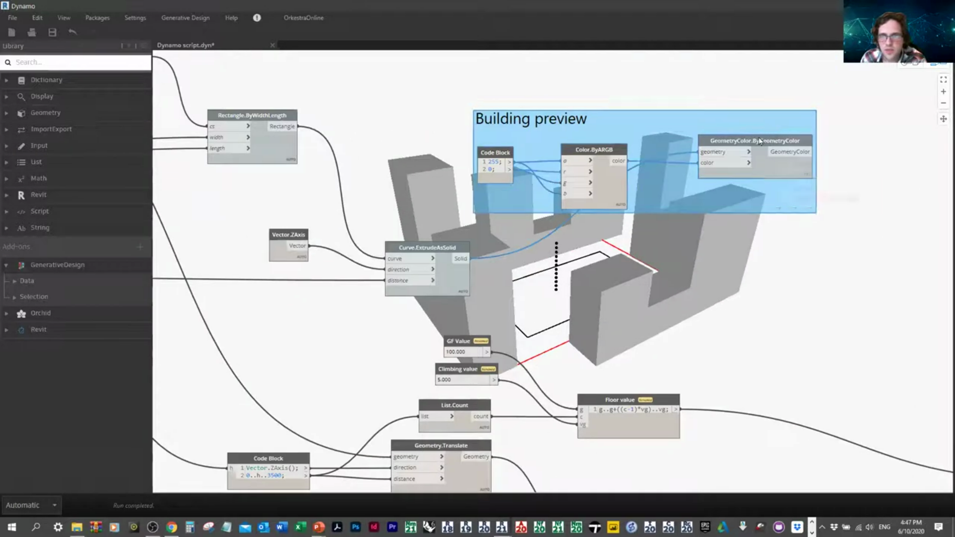
pyautogui.click(786, 212)
# Turn off the preview of Geometry.Translate to hide the stacked floor points.
pyautogui.moveTo(560, 385); pyautogui.dragTo(498, 249, button='middle')
pyautogui.scroll(3, 497, 249)
pyautogui.rightClick(337, 332)
pyautogui.click(366, 403)
# Export the graph for Generative Design with the description "Site optimisation (2)" and close the export dialog.
pyautogui.click(181, 21)
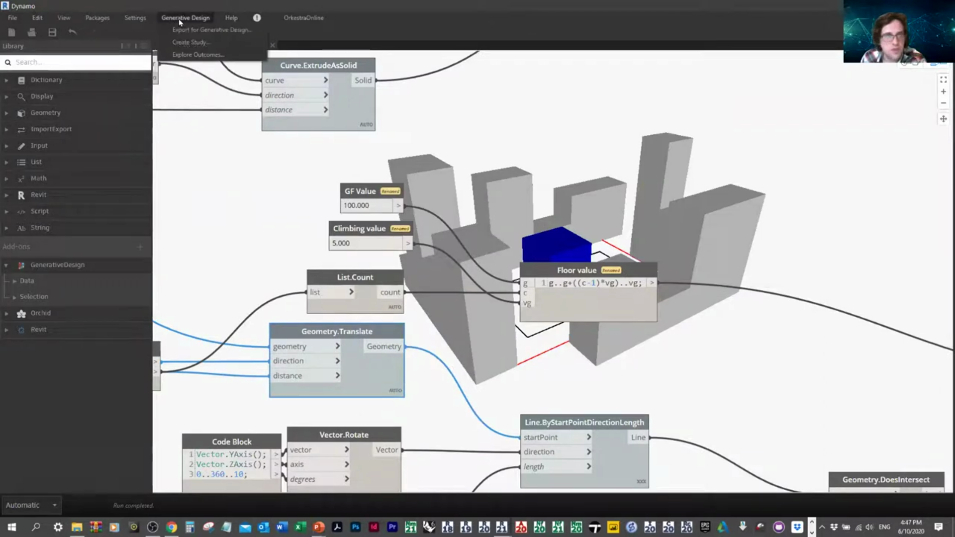
pyautogui.click(218, 31)
pyautogui.moveTo(347, 191); pyautogui.dragTo(504, 49)
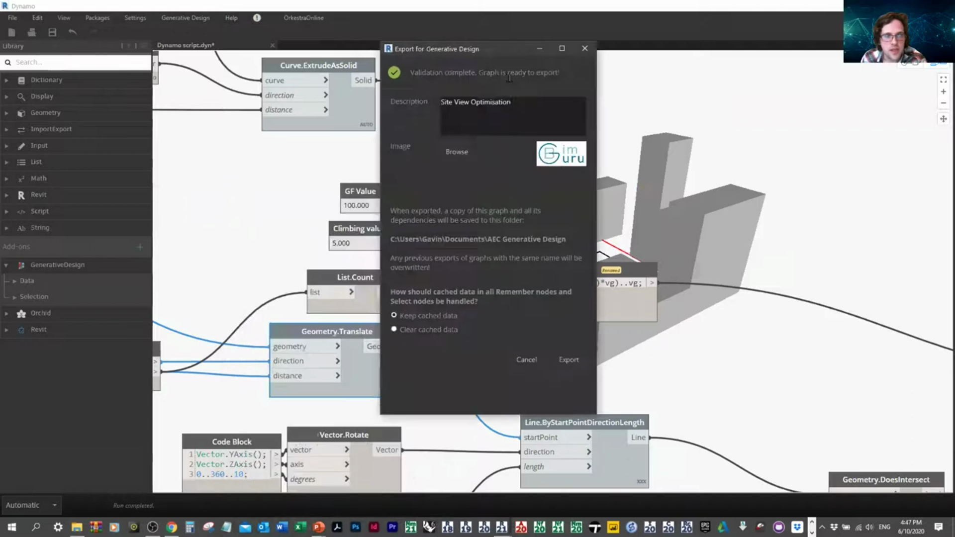
pyautogui.moveTo(555, 104); pyautogui.dragTo(326, 116)
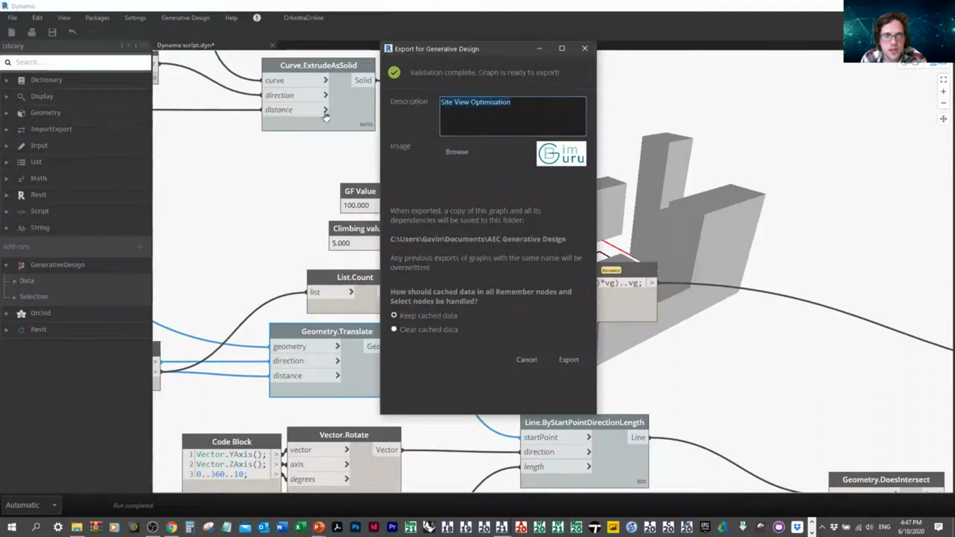
pyautogui.write('s')
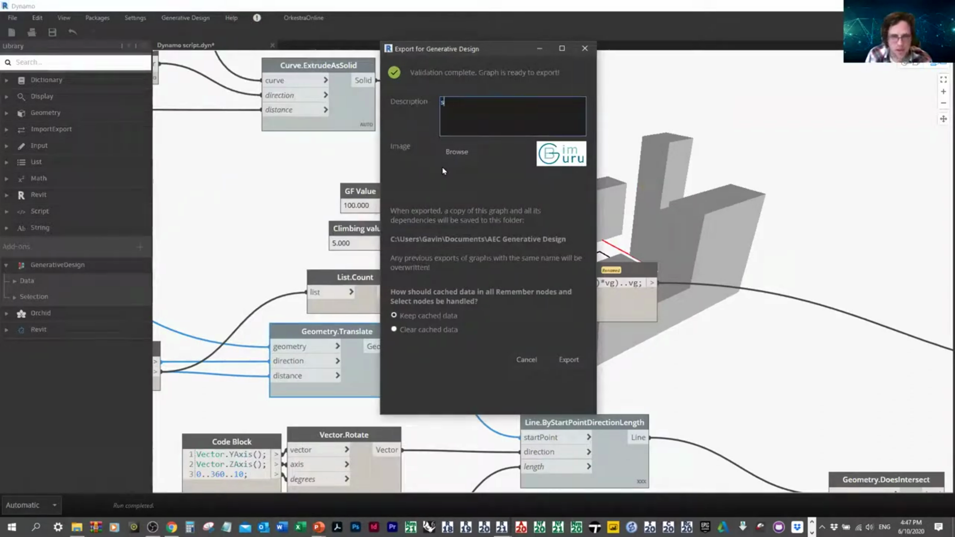
pyautogui.write('ite optimisation (2)')
pyautogui.click(563, 360)
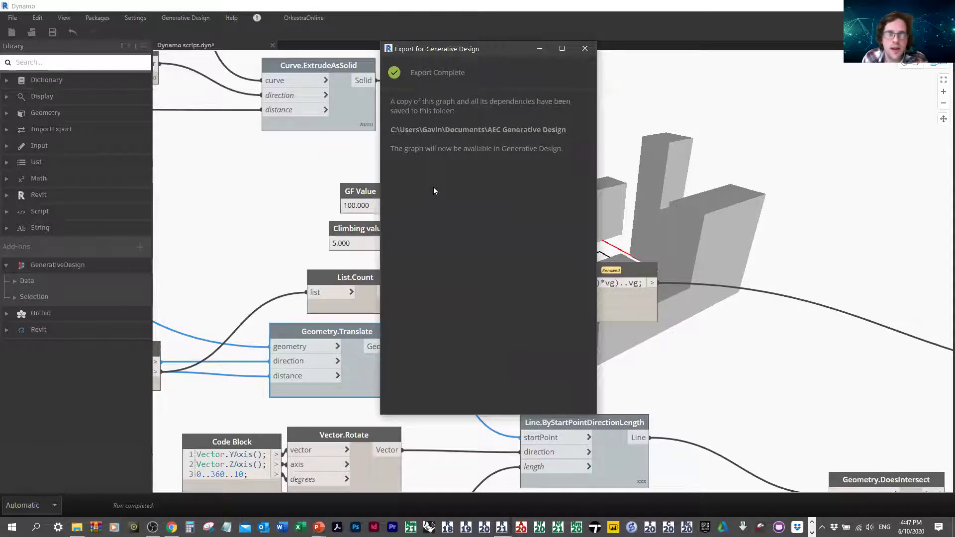
pyautogui.click(584, 48)
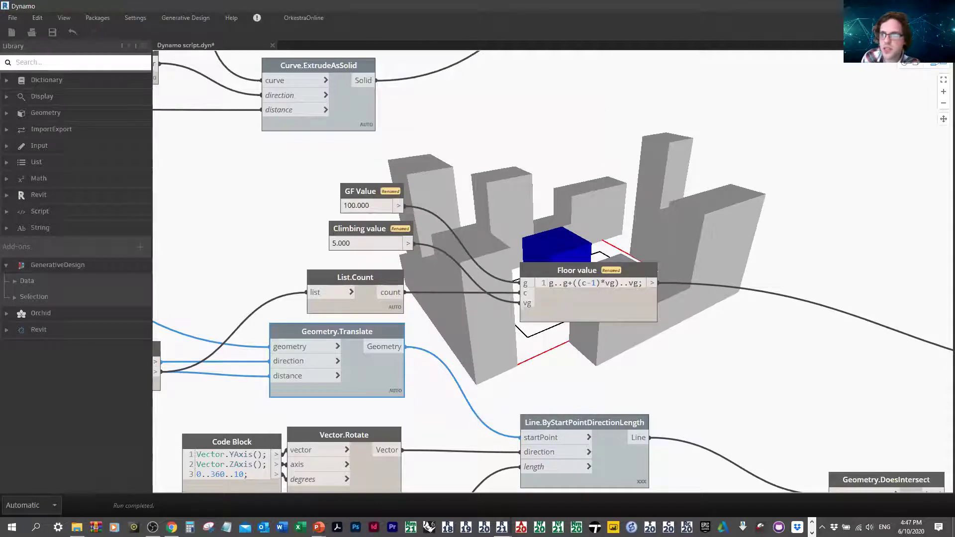
# Switch to Revit, clear the building selection and create a generative study of the type Dynamo script.
pyautogui.click(459, 285)
pyautogui.click(332, 192)
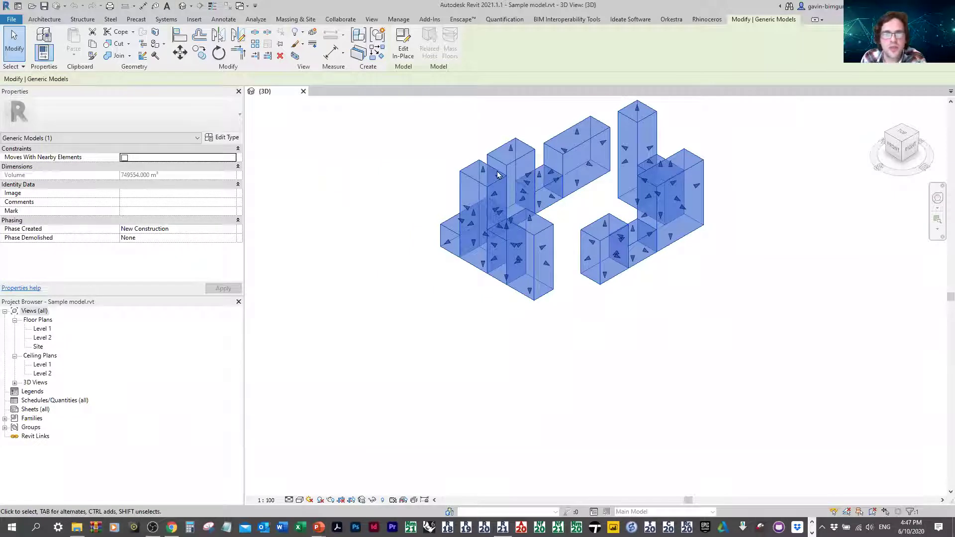
pyautogui.click(399, 19)
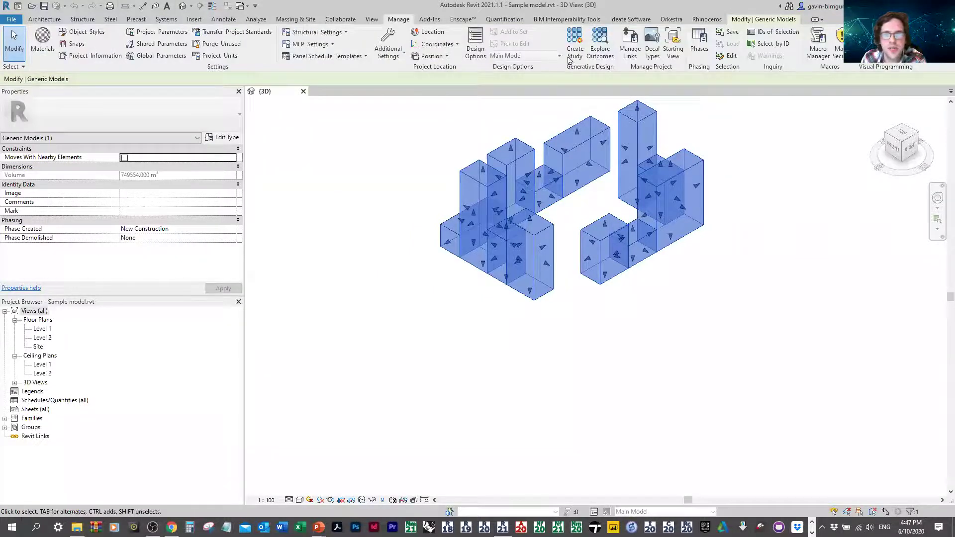
pyautogui.click(732, 145)
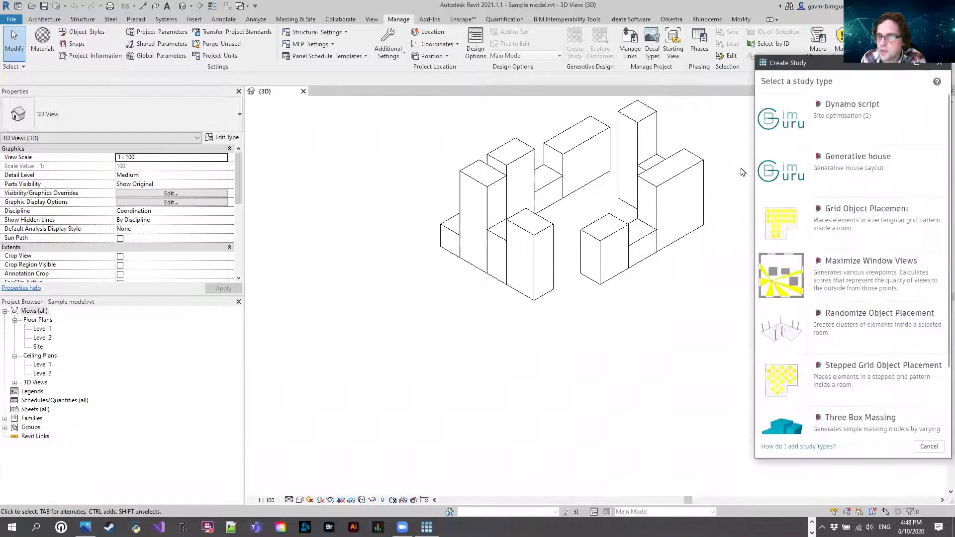
pyautogui.click(874, 117)
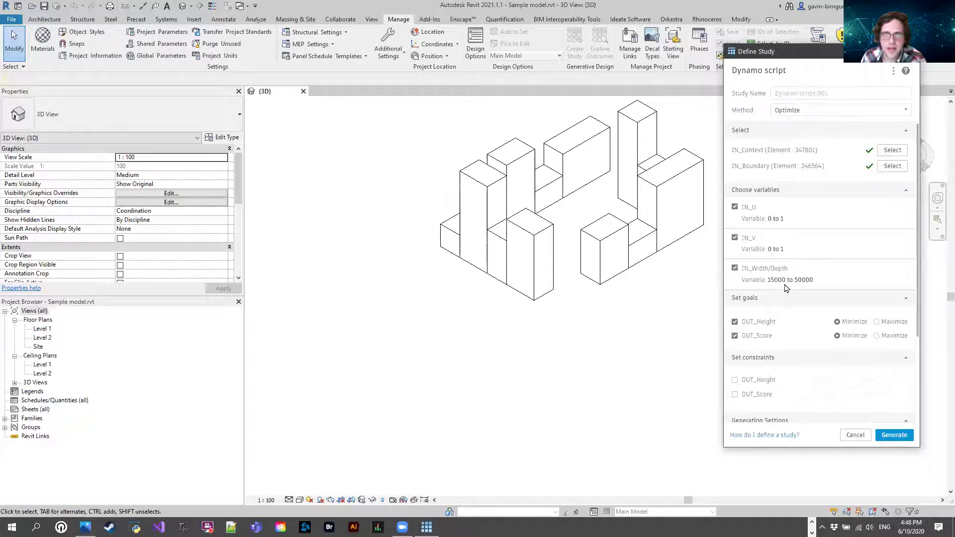
# Set the OUT_Score goal to Maximize and generate the study with population size 20 and 10 generations.
pyautogui.scroll(-2, 790, 276)
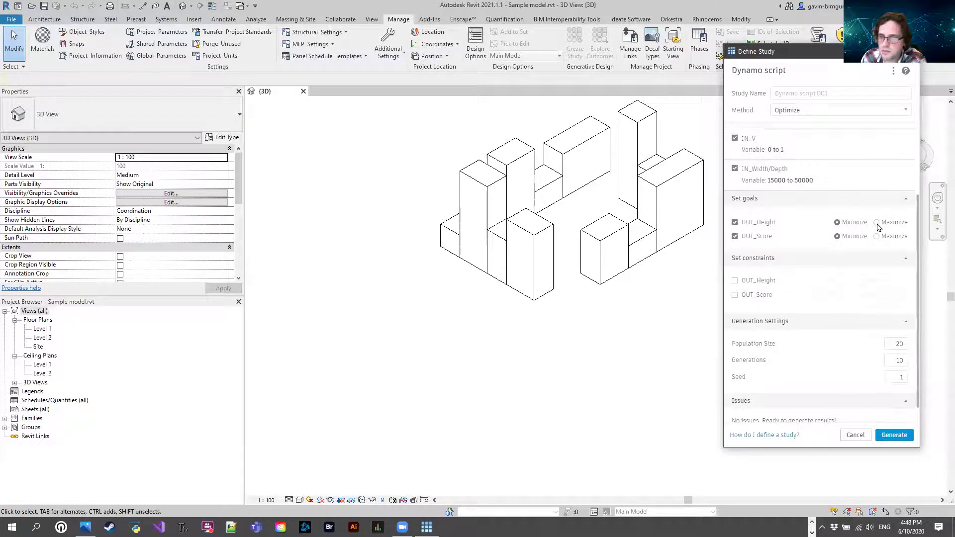
pyautogui.click(878, 236)
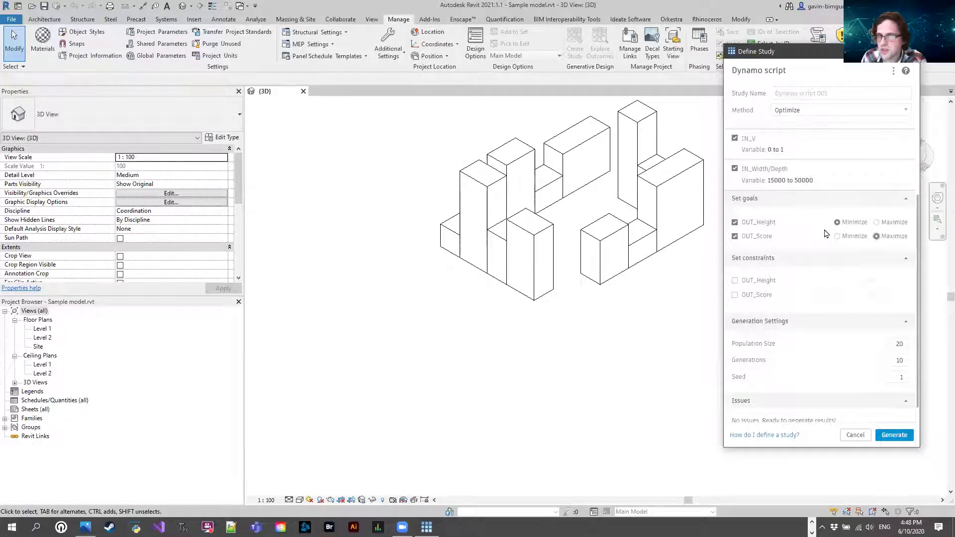
pyautogui.scroll(-1, 815, 226)
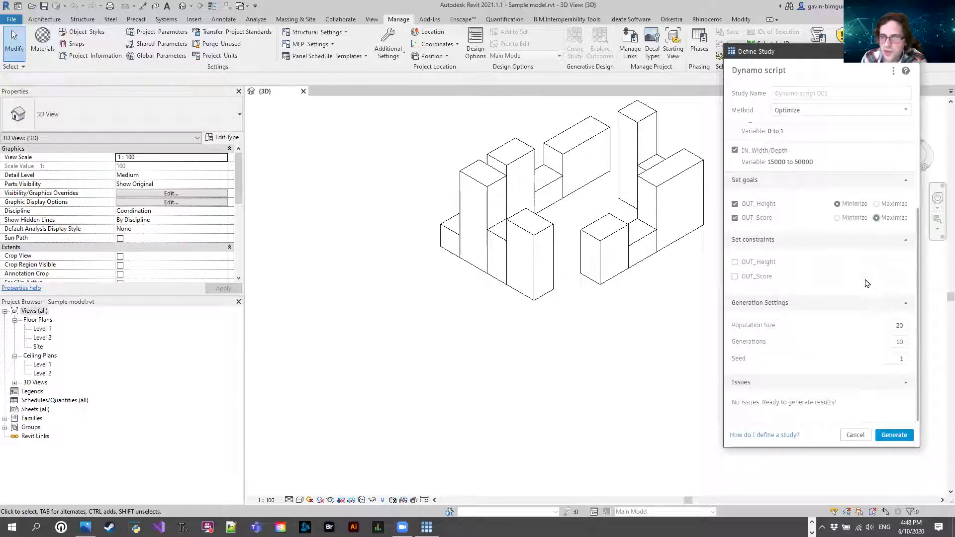
pyautogui.click(897, 324)
pyautogui.click(901, 342)
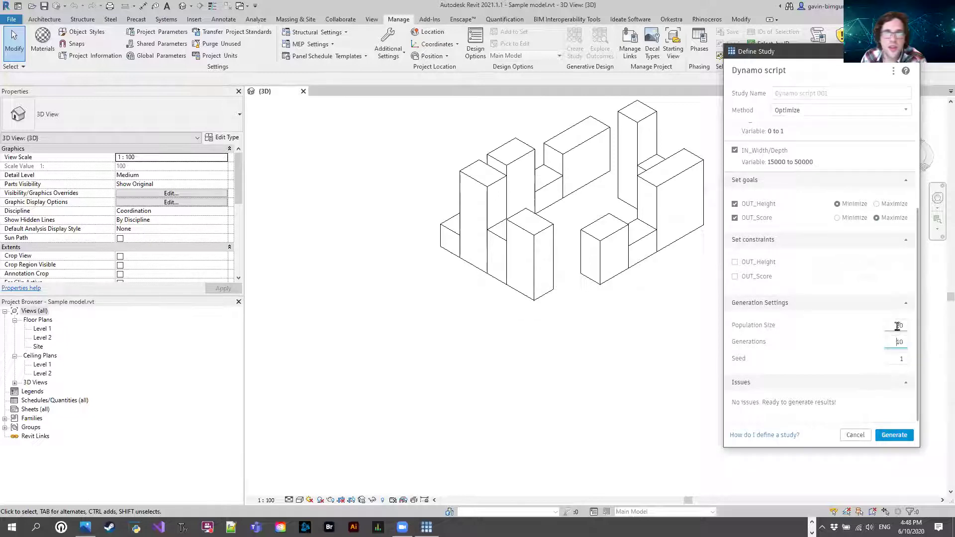
pyautogui.click(893, 437)
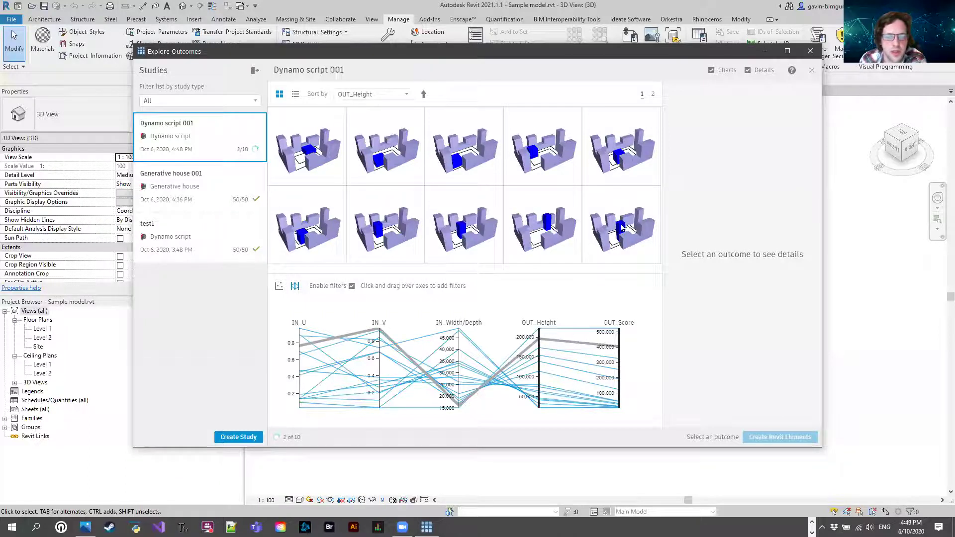
# Reverse the OUT_Height sort order of the outcomes and inspect the details of individual tower options.
pyautogui.click(423, 96)
pyautogui.click(305, 143)
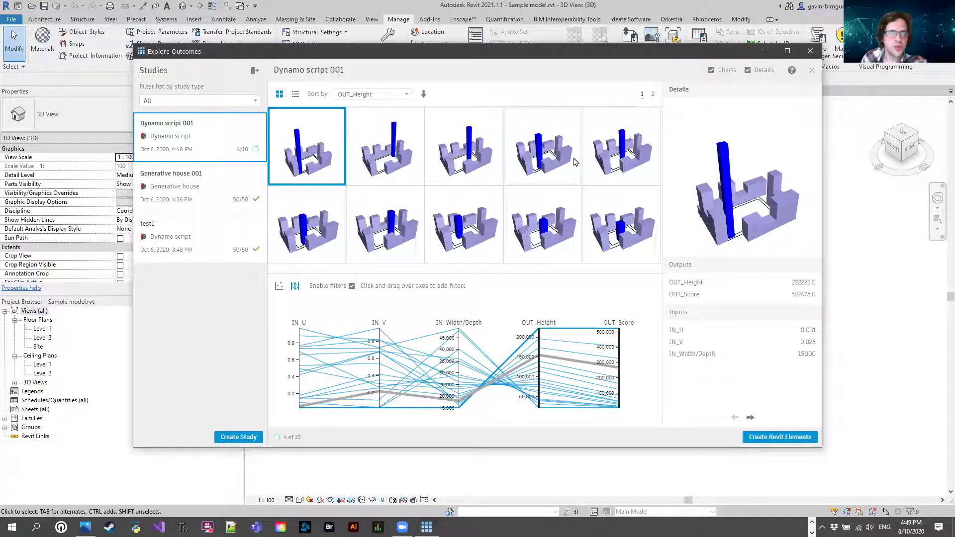
pyautogui.click(632, 214)
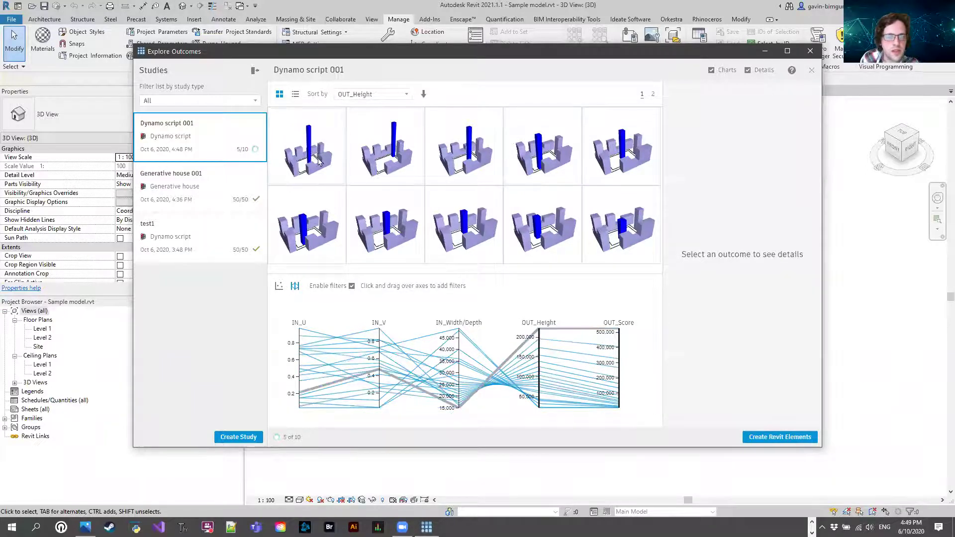
pyautogui.click(547, 193)
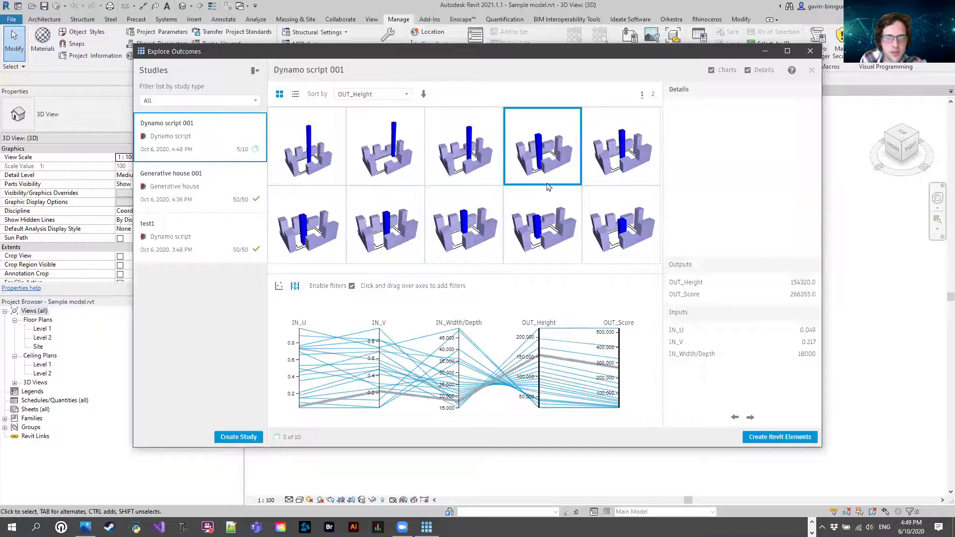
# Compare the outputs and inputs of several tower options in the Dynamo script 001 study and close the outcomes window.
pyautogui.click(480, 234)
pyautogui.click(403, 238)
pyautogui.click(332, 244)
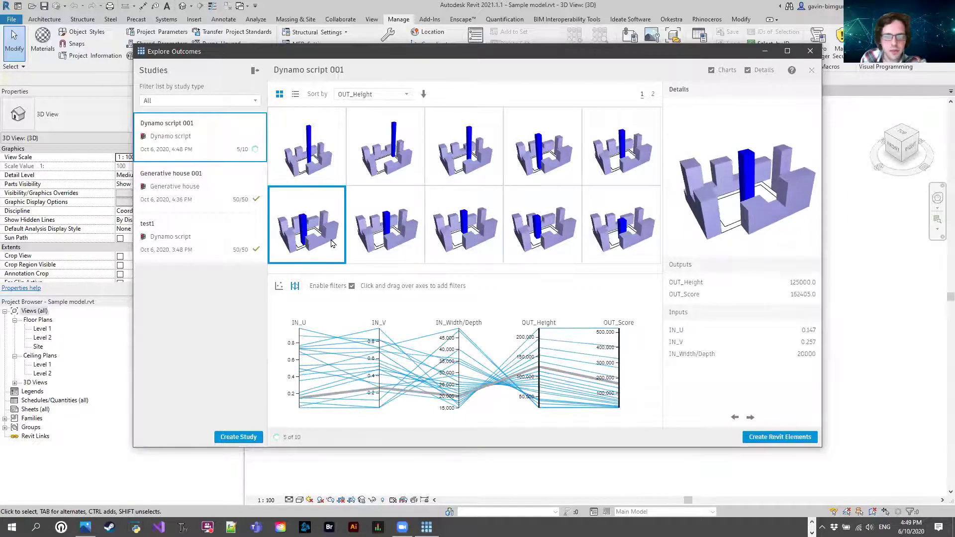
pyautogui.click(382, 237)
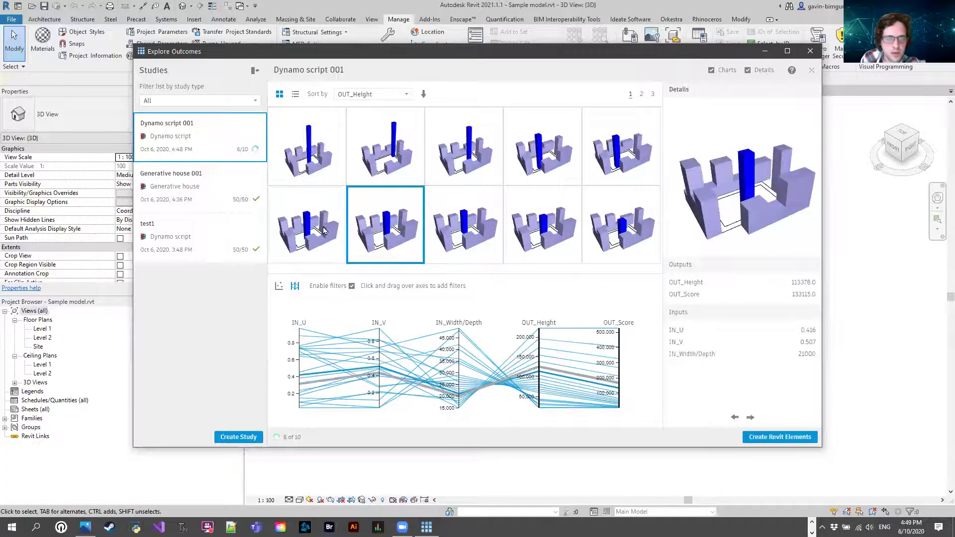
pyautogui.click(302, 231)
pyautogui.click(543, 149)
pyautogui.click(624, 135)
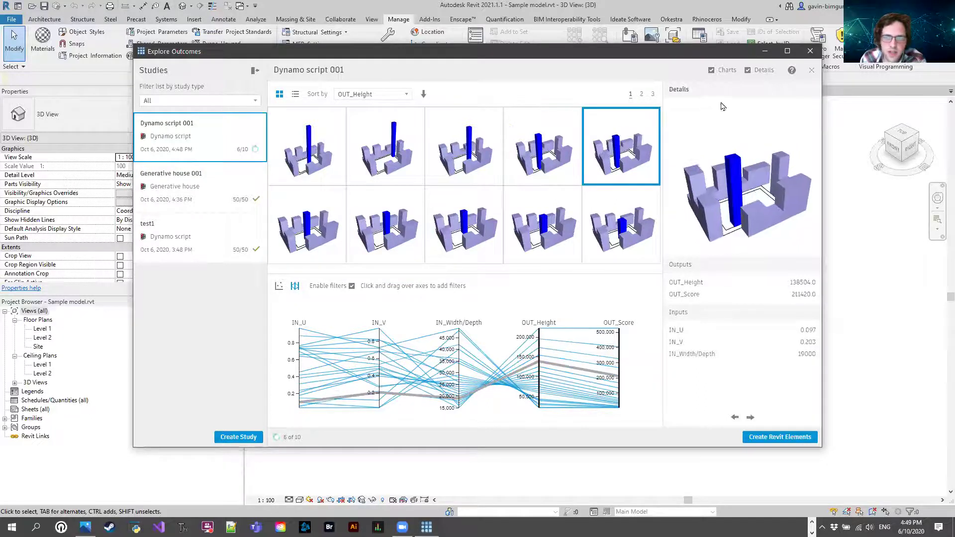
pyautogui.click(811, 51)
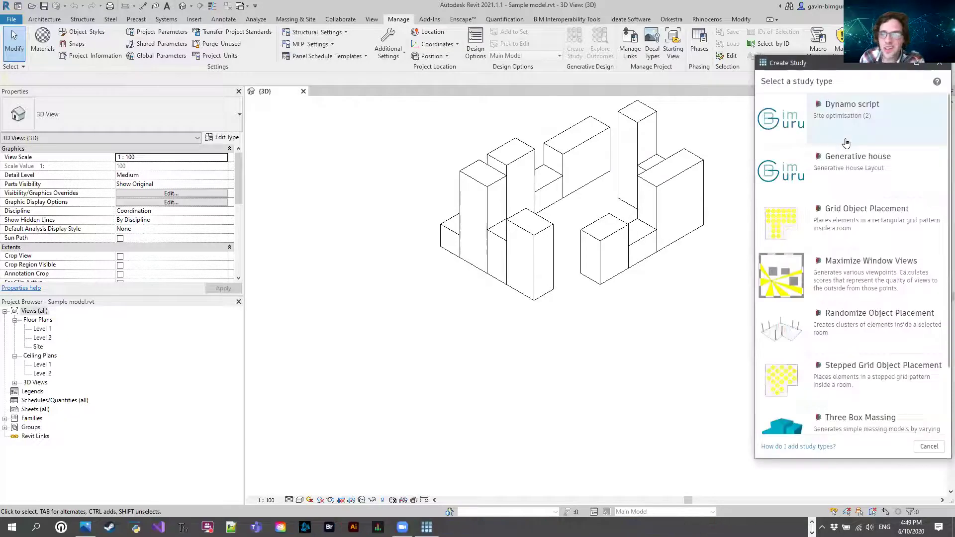
# Create a study of the type Dynamo script with the Randomize method and generate 150 solutions.
pyautogui.click(867, 117)
pyautogui.click(853, 122)
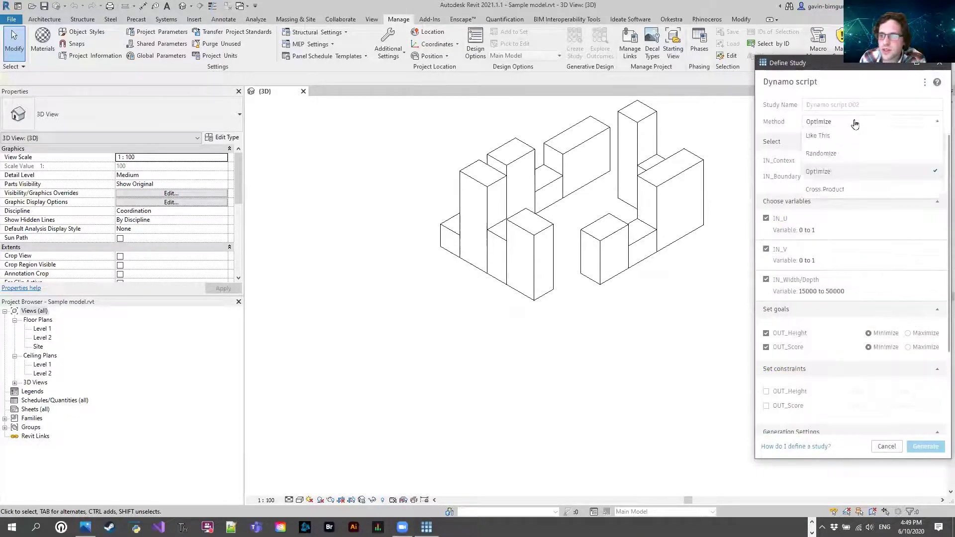
pyautogui.click(822, 154)
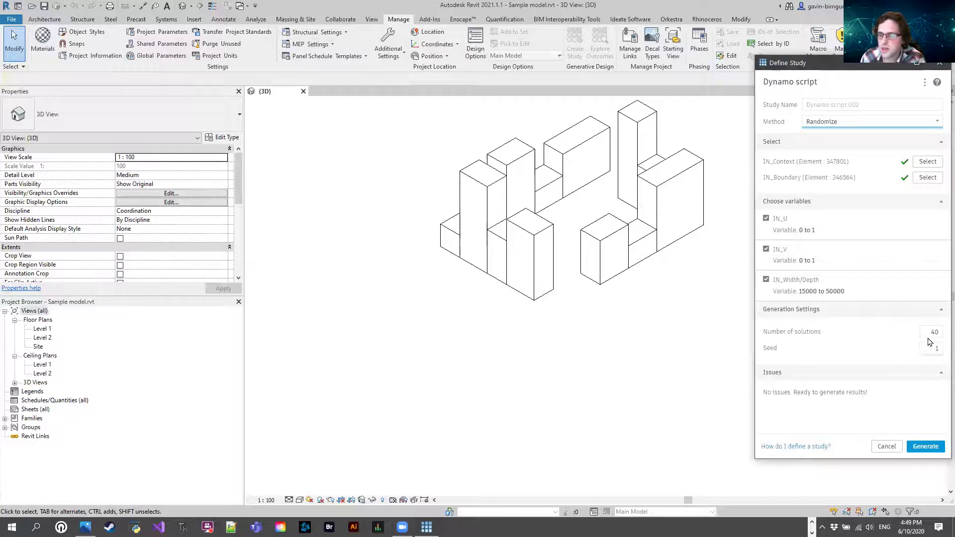
pyautogui.click(926, 447)
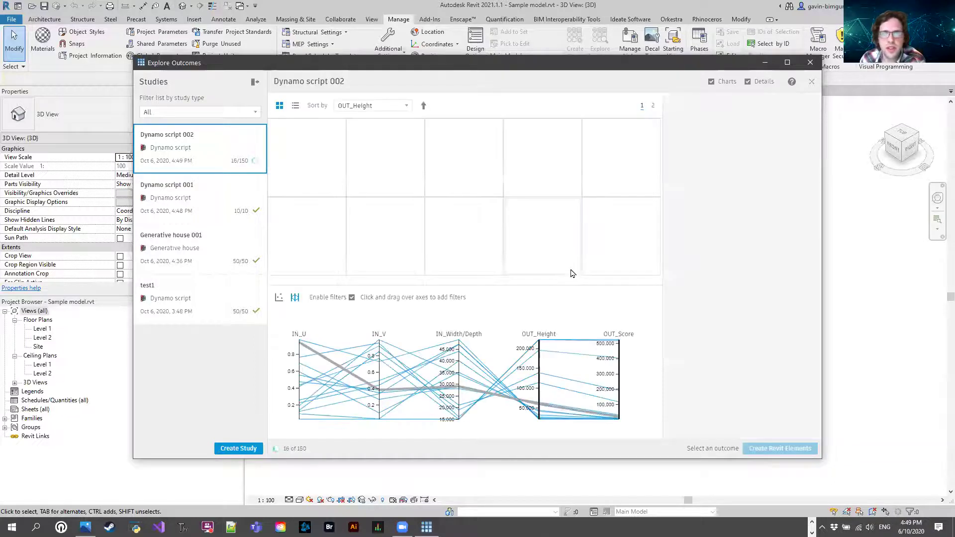
# Reverse the OUT_Height sort order of the Dynamo script 002 outcomes and inspect a tall tower option in its 3D preview.
pyautogui.click(424, 106)
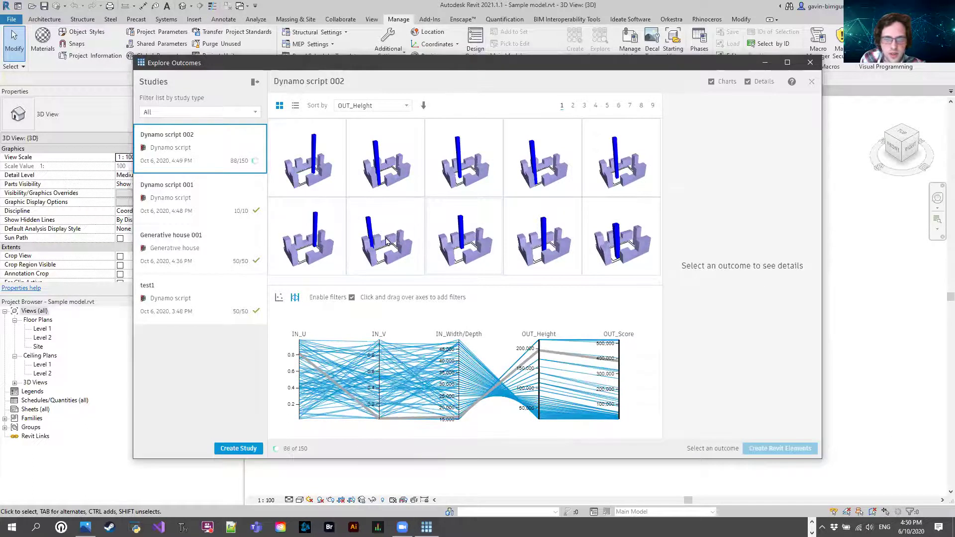
pyautogui.click(614, 238)
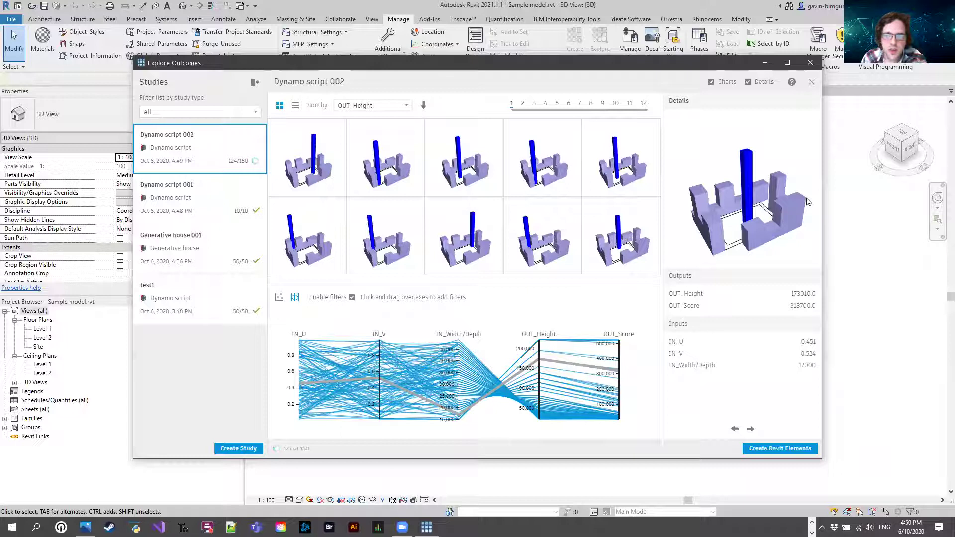
pyautogui.moveTo(765, 202); pyautogui.dragTo(788, 227)
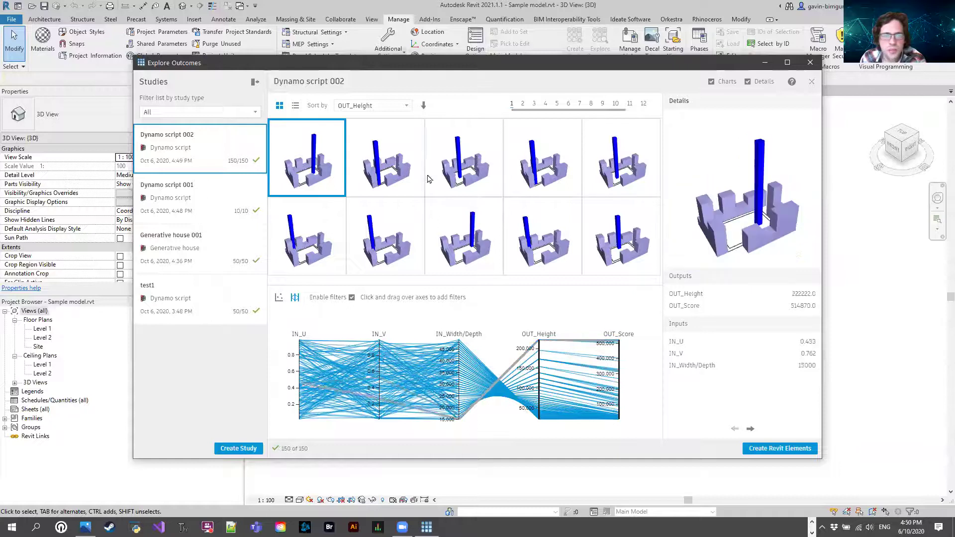
# Filter the outcomes to the highest OUT_Score values, shift the filter to the low scores and close the outcomes window.
pyautogui.moveTo(620, 341); pyautogui.dragTo(620, 347)
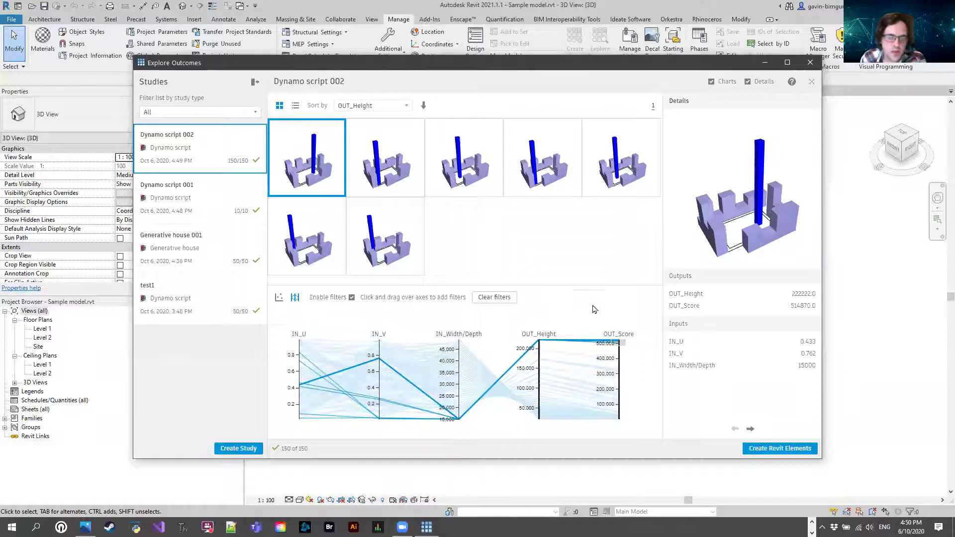
pyautogui.moveTo(621, 344); pyautogui.dragTo(620, 414)
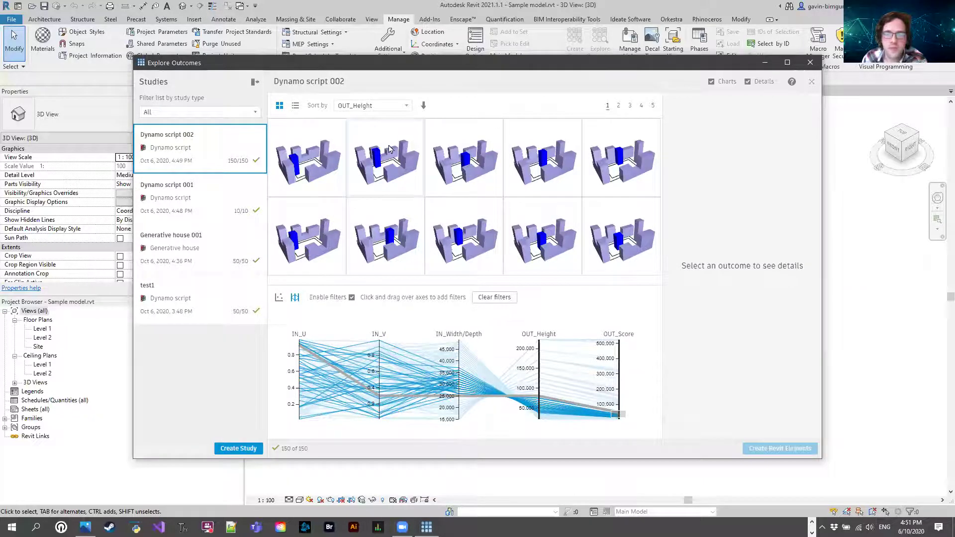
pyautogui.click(811, 63)
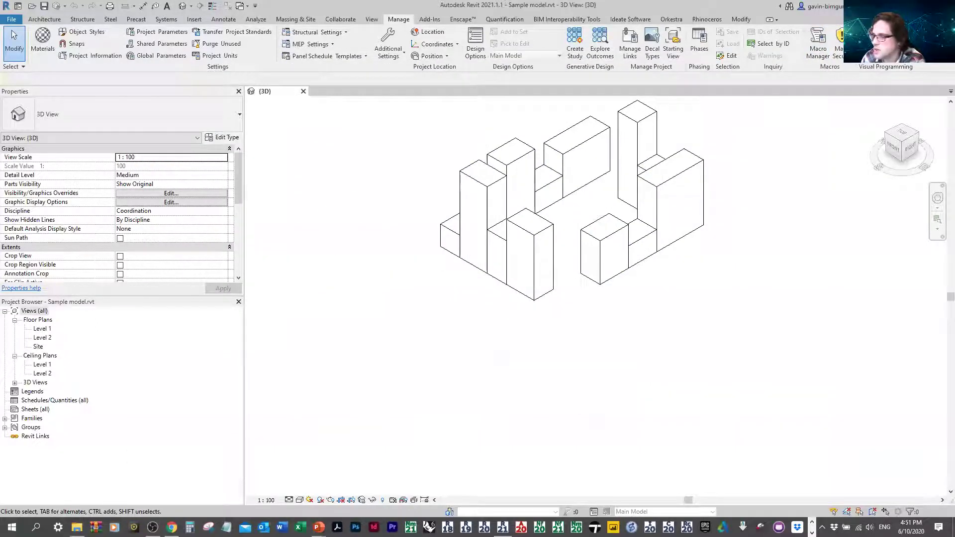
# Switch to the presentation, advance to the Demo 3 Rhino Inside slide and return to Revit.
pyautogui.hotkey('alt', 'Tab')
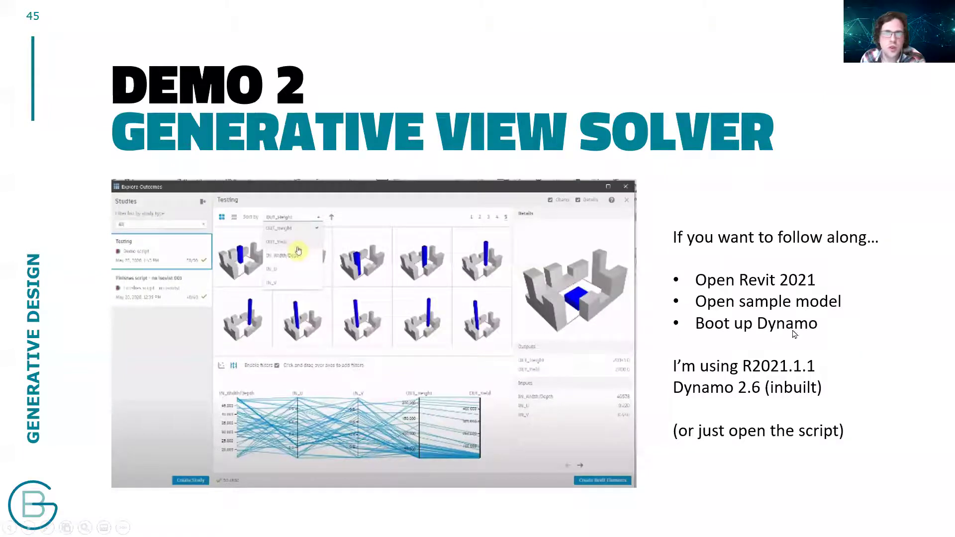
pyautogui.press('Right')
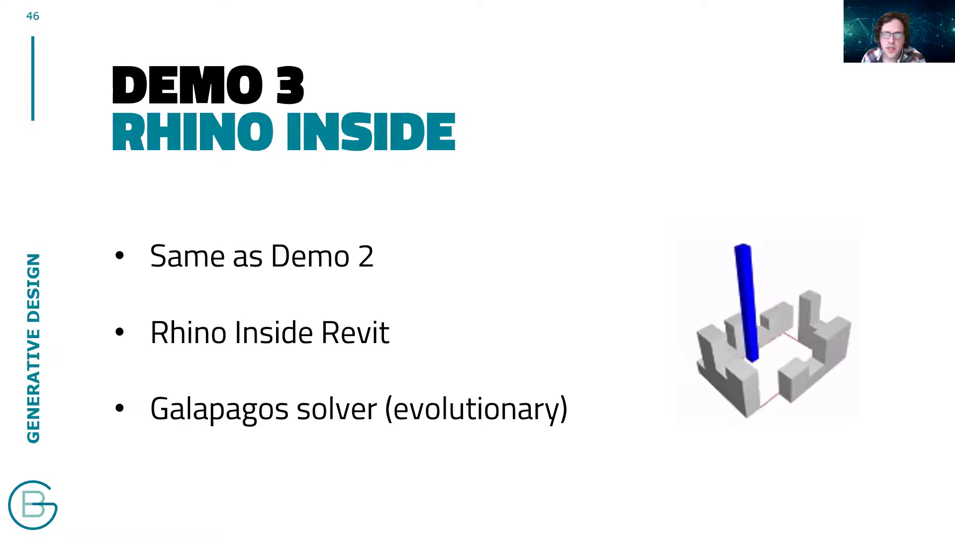
pyautogui.hotkey('alt', 'Tab')
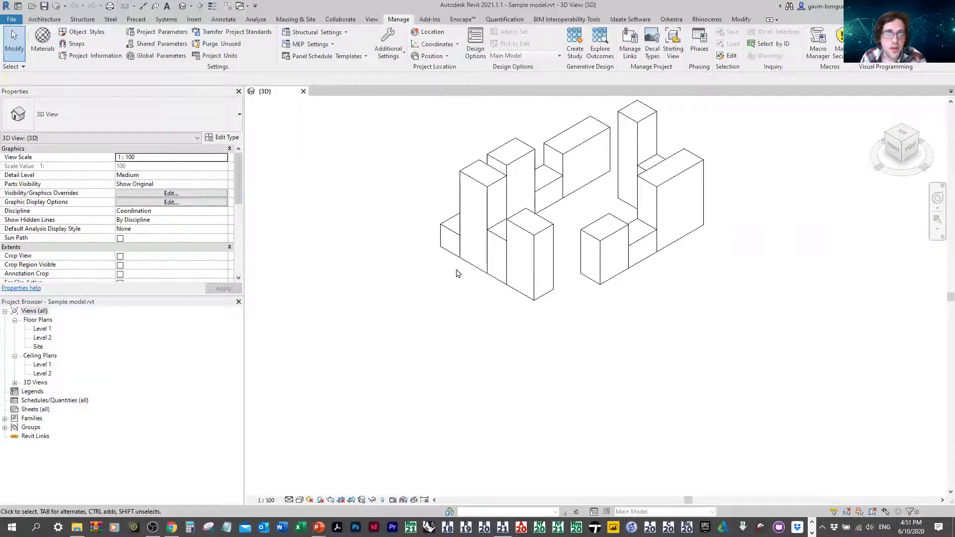
# Launch Rhino inside Revit alongside the Grasshopper definition "Rhino inside script" and maximise the Perspective viewport around the site model.
pyautogui.moveTo(423, 251); pyautogui.dragTo(424, 326, button='middle')
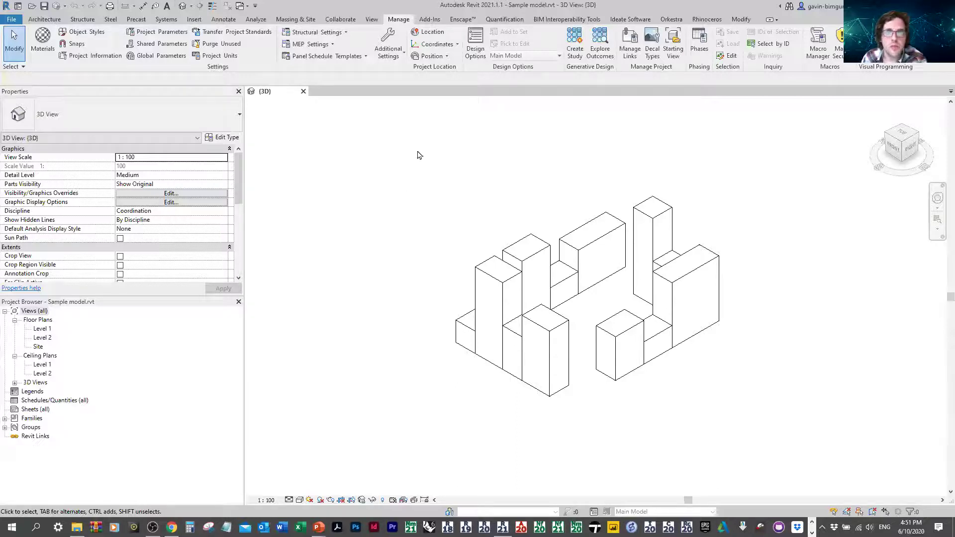
pyautogui.click(440, 19)
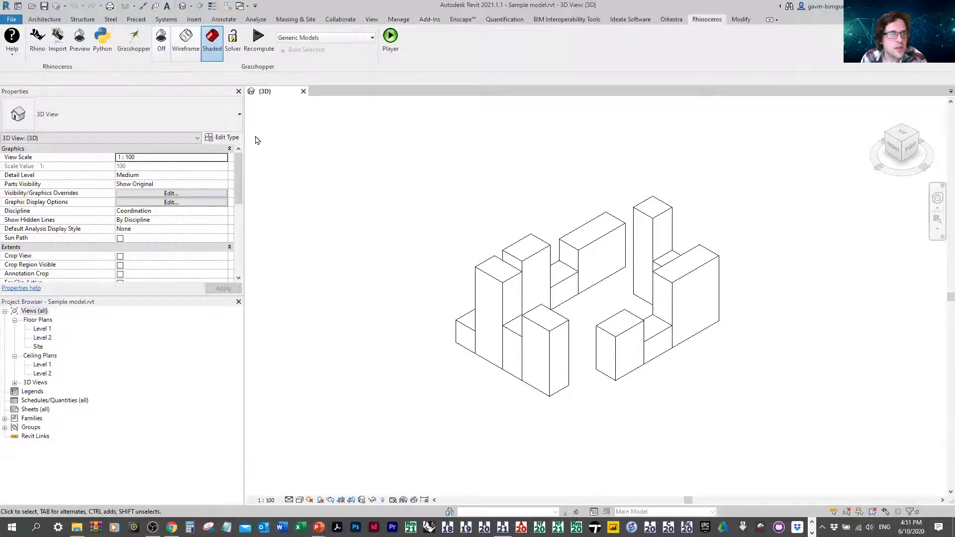
pyautogui.click(37, 40)
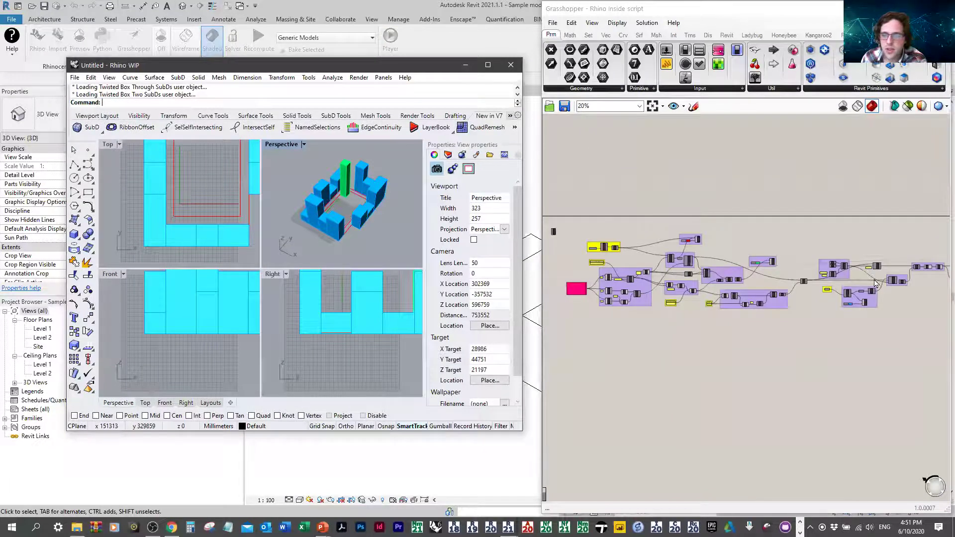
pyautogui.click(304, 145)
pyautogui.click(318, 153)
pyautogui.moveTo(327, 261); pyautogui.dragTo(296, 266, button='right')
# Examine the Property line graphical element that feeds the Element Geometry component in the Grasshopper definition.
pyautogui.click(582, 234)
pyautogui.scroll(4, 572, 248)
pyautogui.scroll(5, 617, 277)
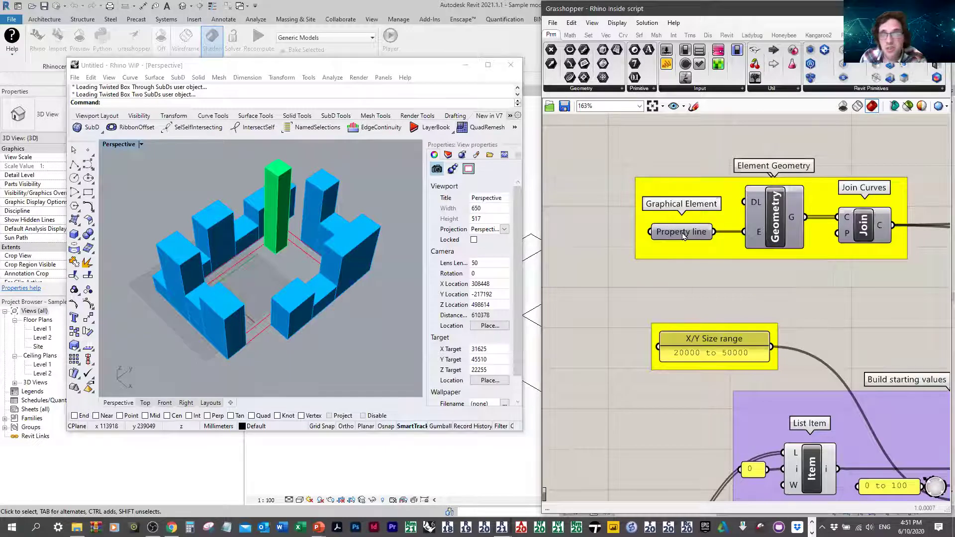
pyautogui.moveTo(683, 236)
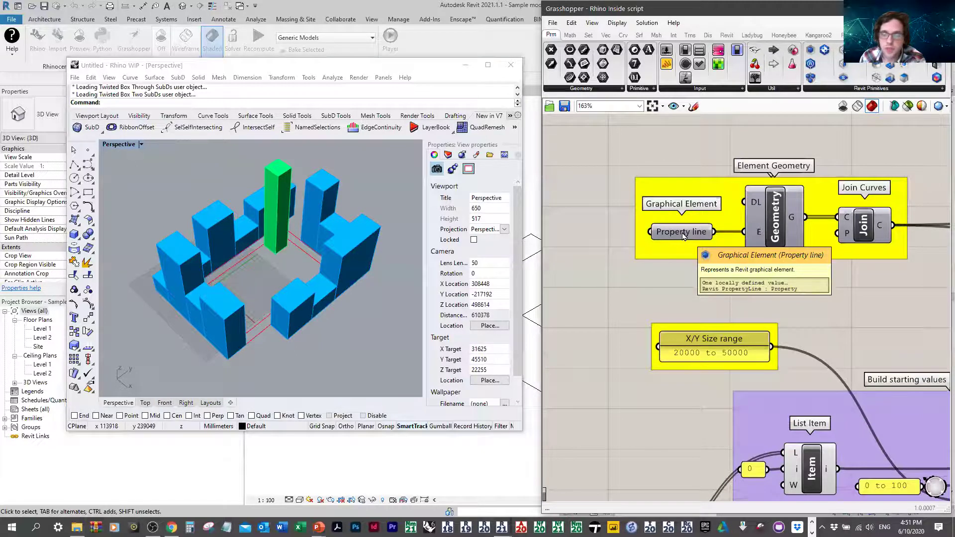
pyautogui.scroll(-4, 683, 236)
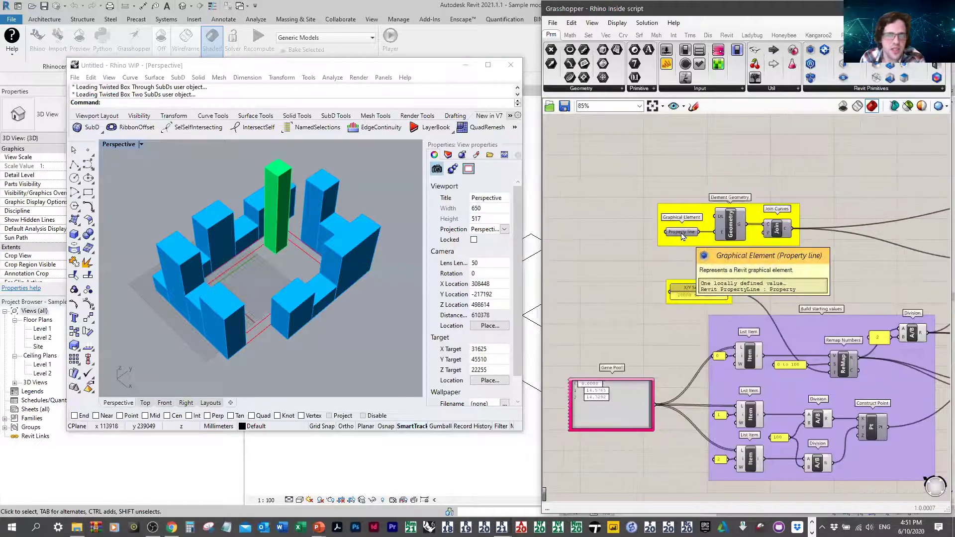
# Randomise the Gene Pool values three times to test different tower sizes and positions.
pyautogui.scroll(5, 646, 432)
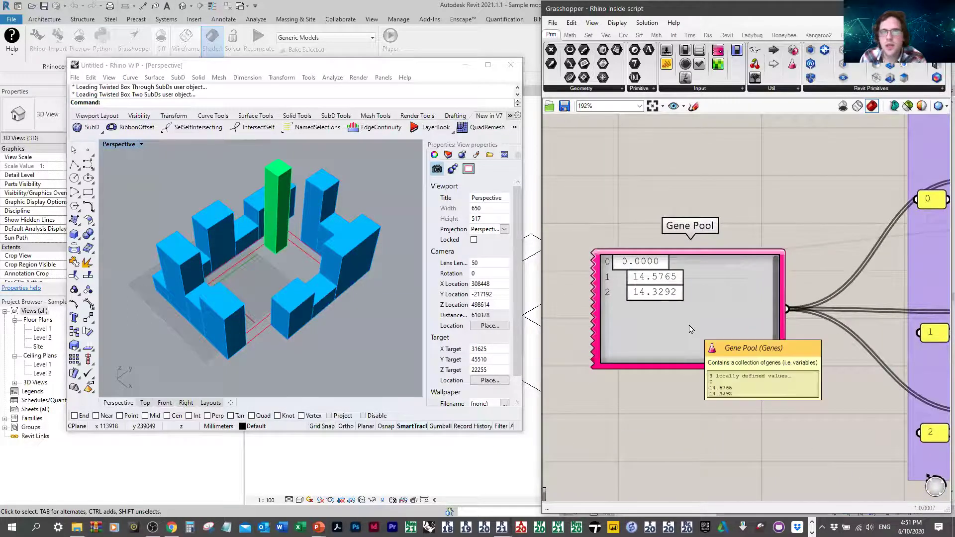
pyautogui.click(690, 329)
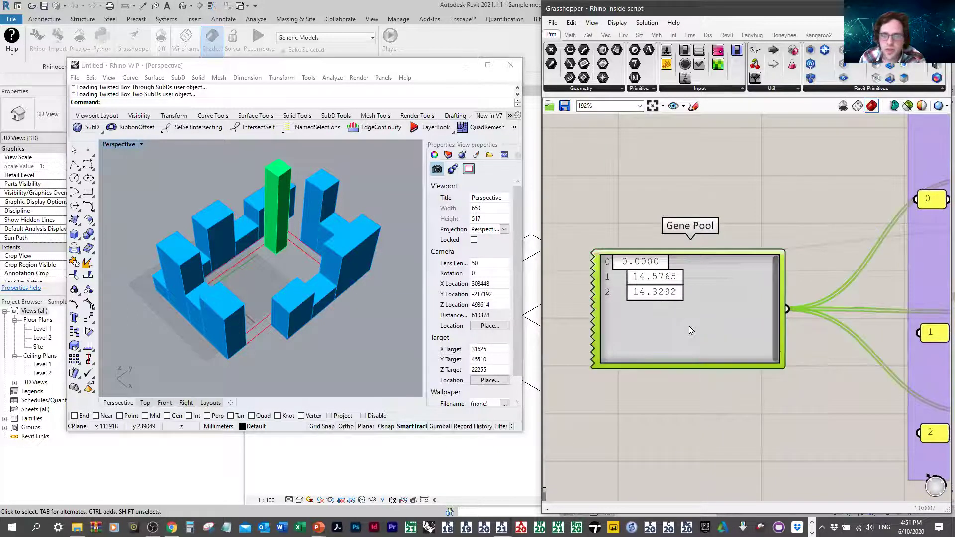
pyautogui.rightClick(684, 321)
pyautogui.click(729, 406)
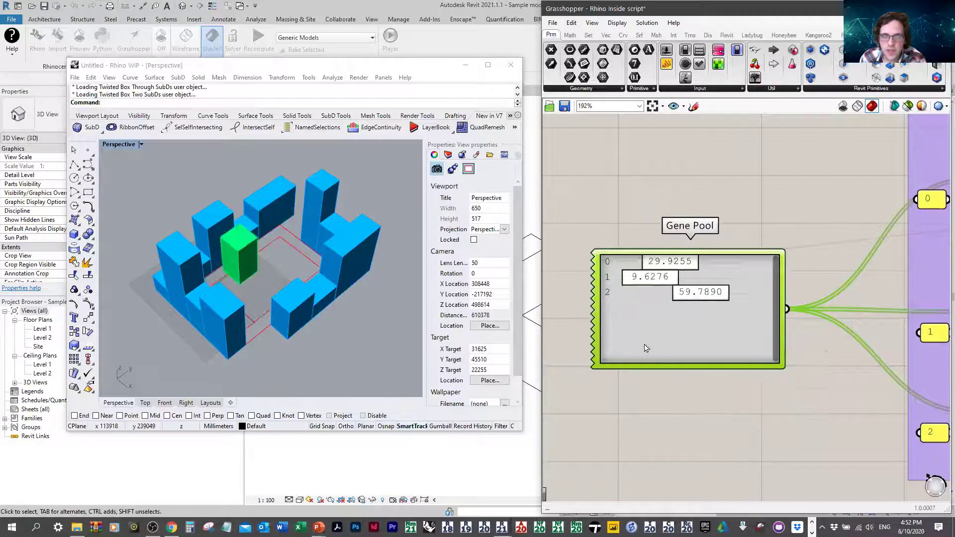
pyautogui.rightClick(653, 337)
pyautogui.click(707, 424)
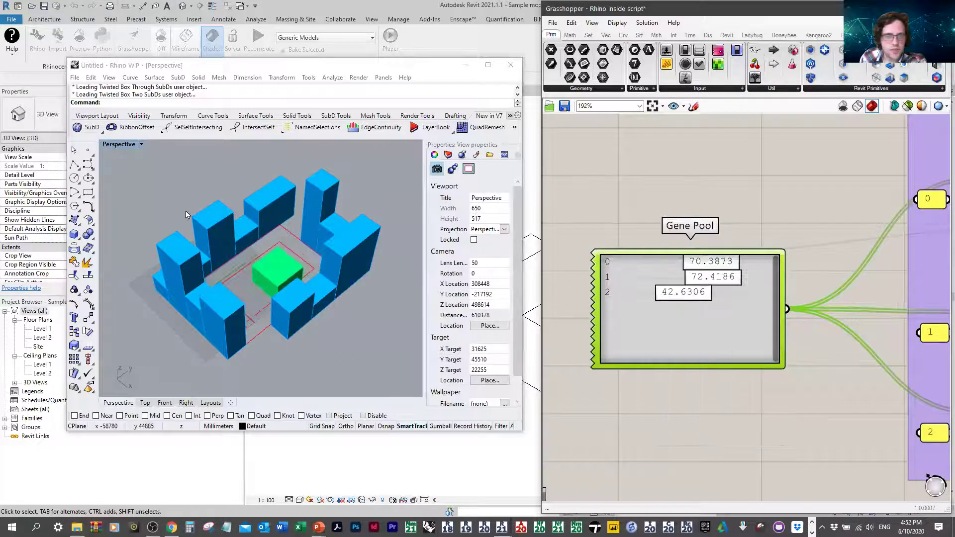
pyautogui.rightClick(704, 330)
pyautogui.click(726, 418)
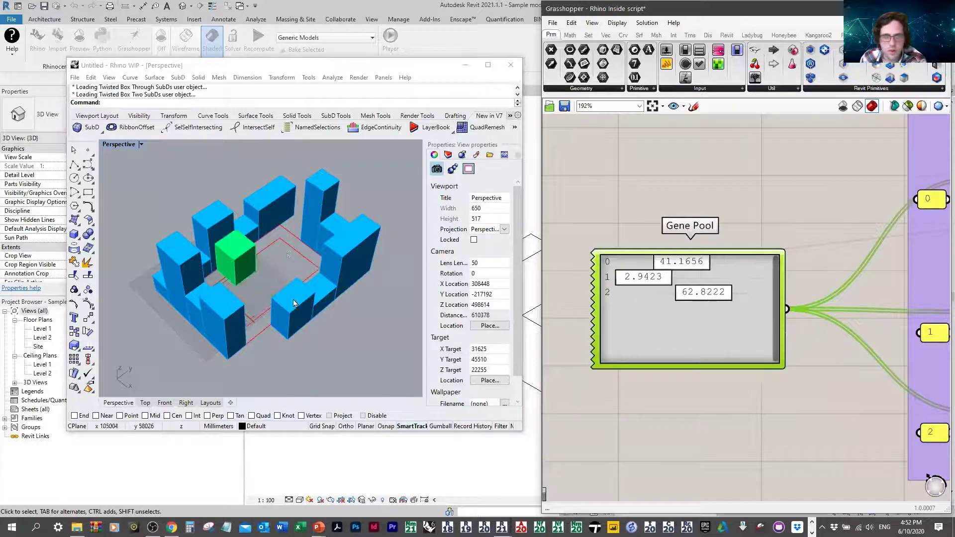
# Follow the definition to the Number of views output, open the Galapagos component's editor and show its solvers.
pyautogui.scroll(-7, 779, 405)
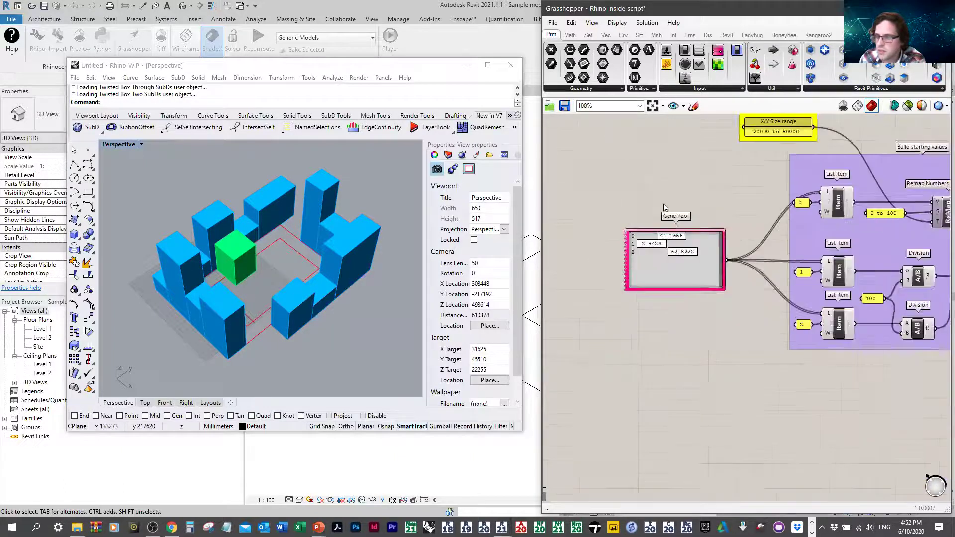
pyautogui.moveTo(736, 197); pyautogui.dragTo(593, 176, button='right')
pyautogui.moveTo(768, 187); pyautogui.dragTo(609, 184, button='right')
pyautogui.scroll(2, 846, 191)
pyautogui.scroll(4, 866, 193)
pyautogui.moveTo(867, 196); pyautogui.dragTo(840, 208, button='right')
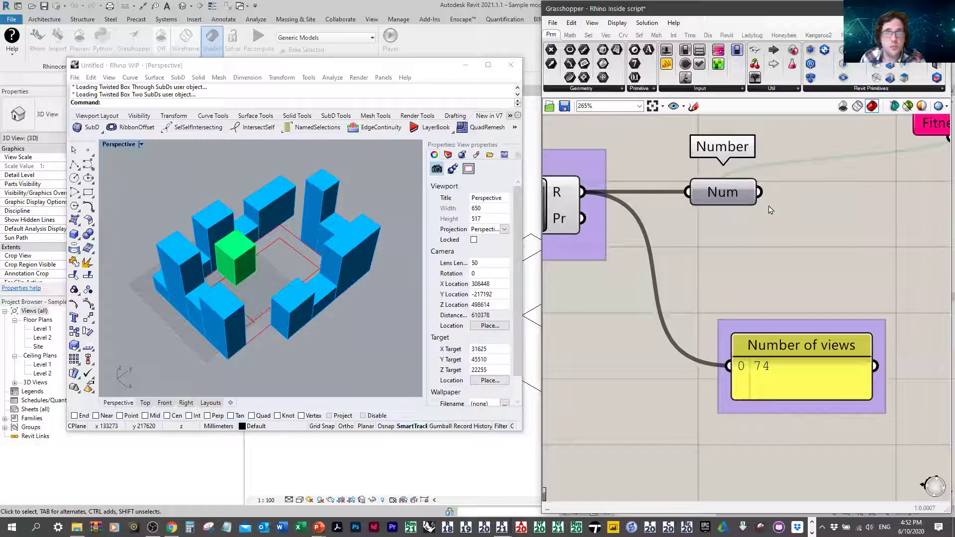
pyautogui.scroll(-1, 747, 200)
pyautogui.moveTo(829, 181); pyautogui.dragTo(671, 271, button='right')
pyautogui.click(816, 215)
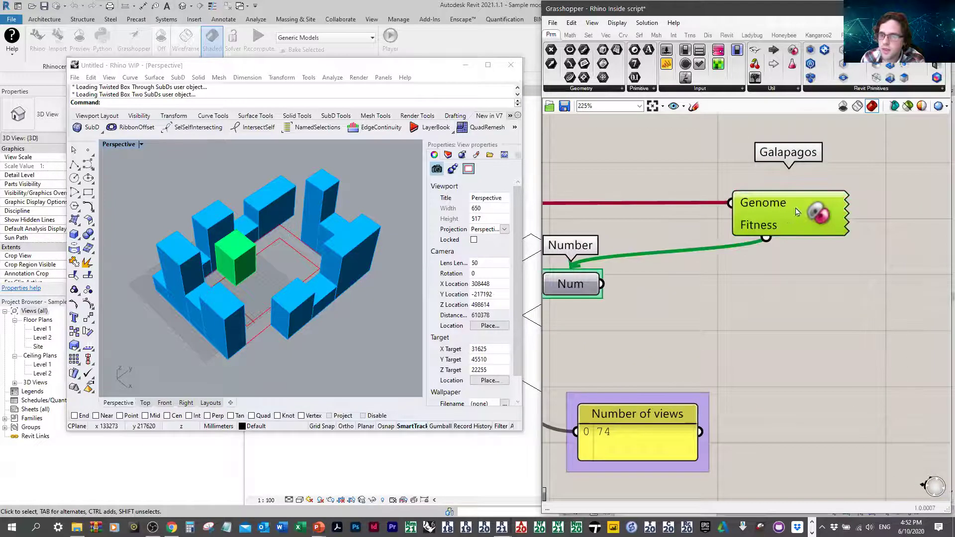
pyautogui.doubleClick(821, 215)
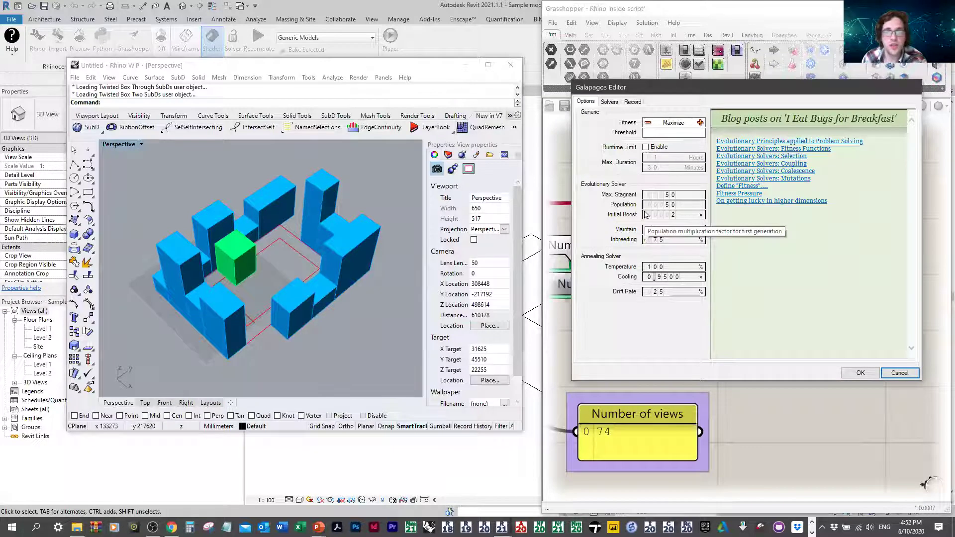
pyautogui.click(610, 102)
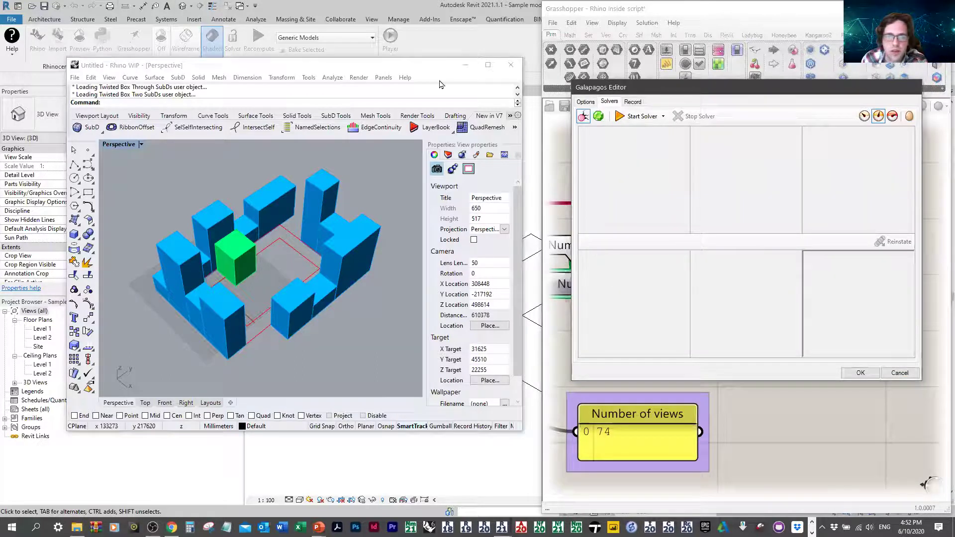
# Move the Rhino window up and enlarge it beside the Galapagos Editor for a closer view of the site model.
pyautogui.click(422, 60)
pyautogui.moveTo(421, 60); pyautogui.dragTo(423, 6)
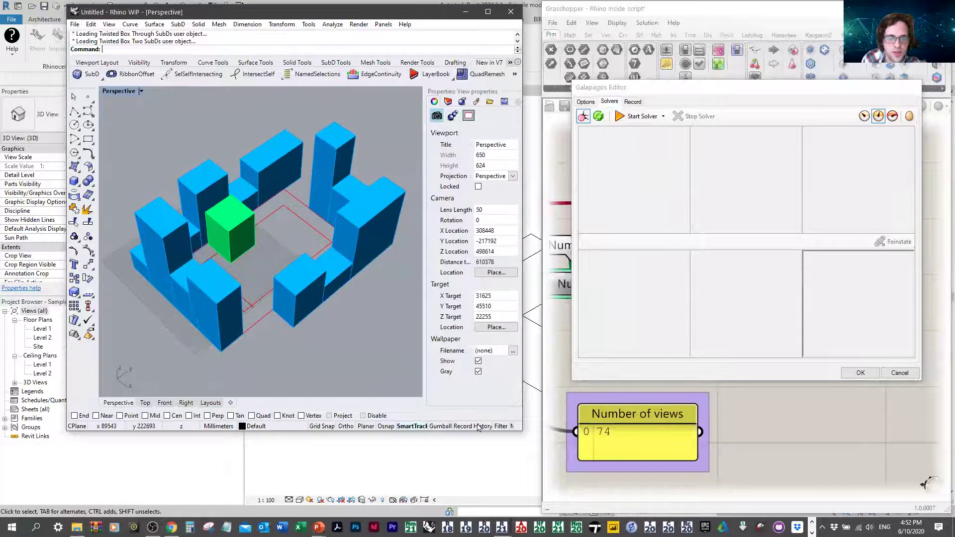
pyautogui.moveTo(487, 431); pyautogui.dragTo(487, 492)
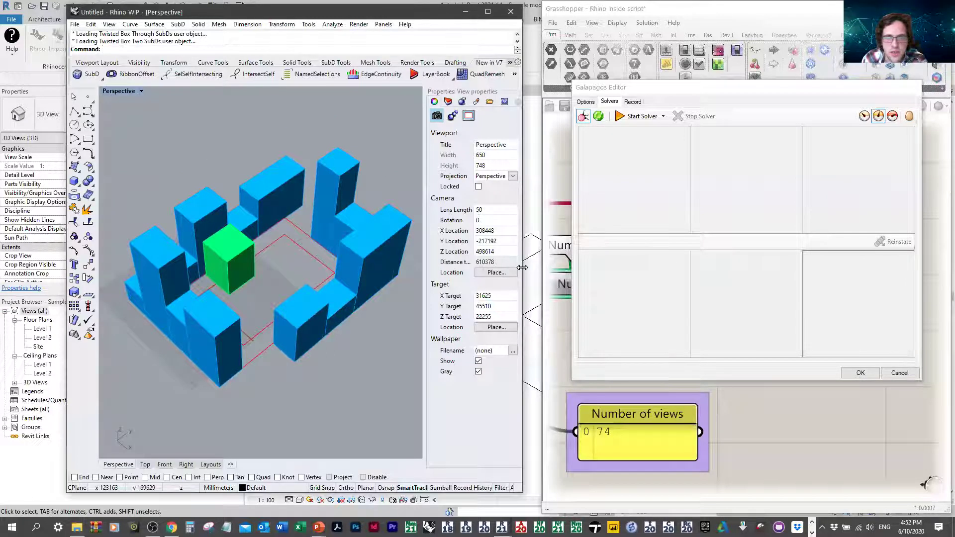
pyautogui.moveTo(522, 268); pyautogui.dragTo(542, 267)
pyautogui.scroll(2, 286, 280)
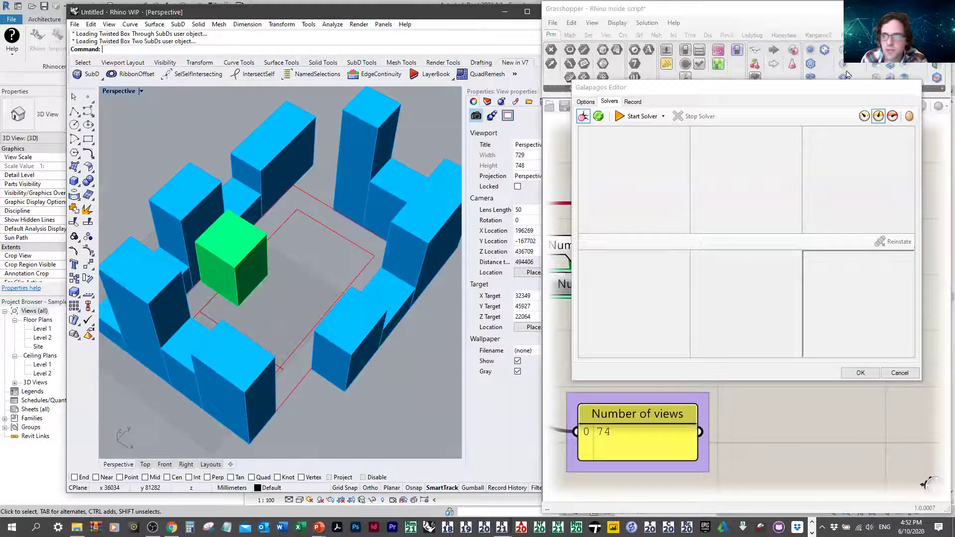
# Start the Galapagos solver with the first display-speed option and limit the genome display to the fittest solutions.
pyautogui.click(865, 117)
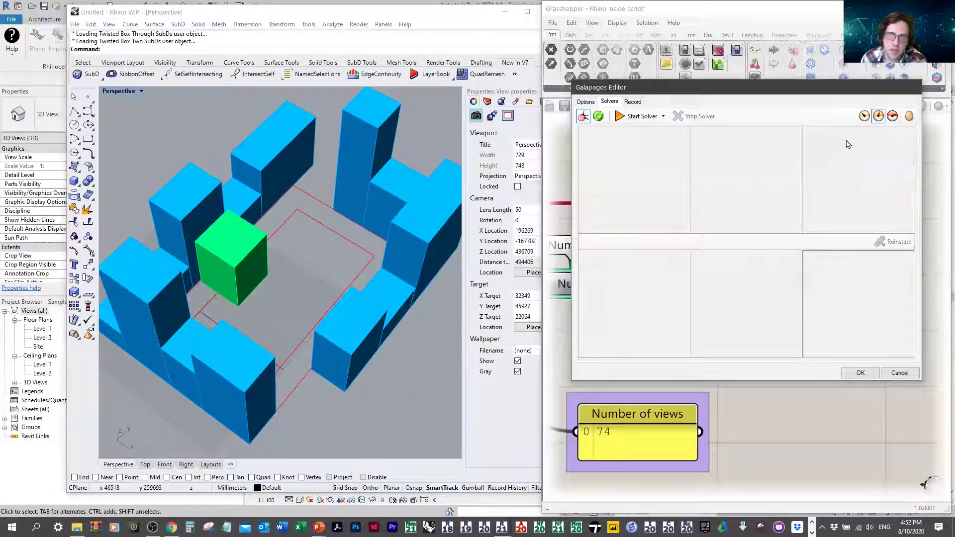
pyautogui.click(633, 119)
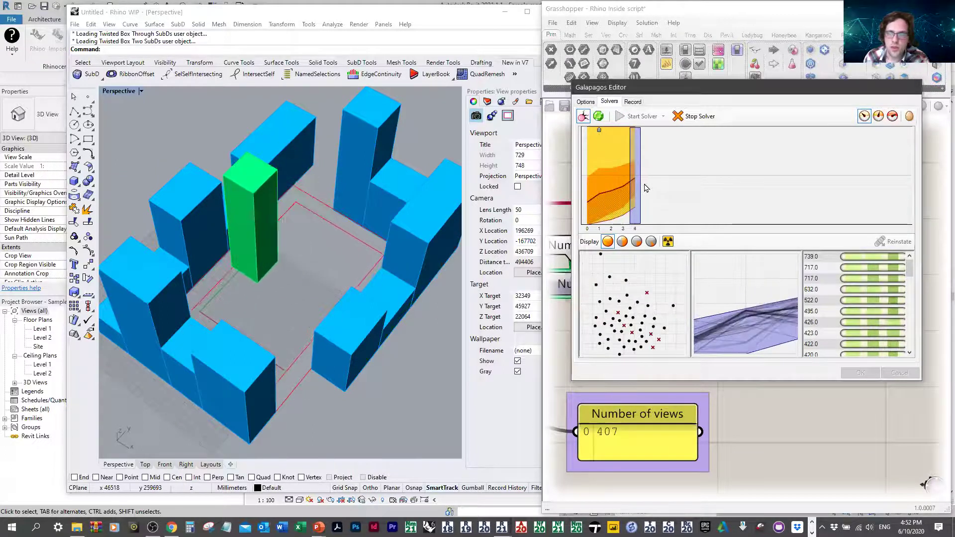
pyautogui.click(651, 241)
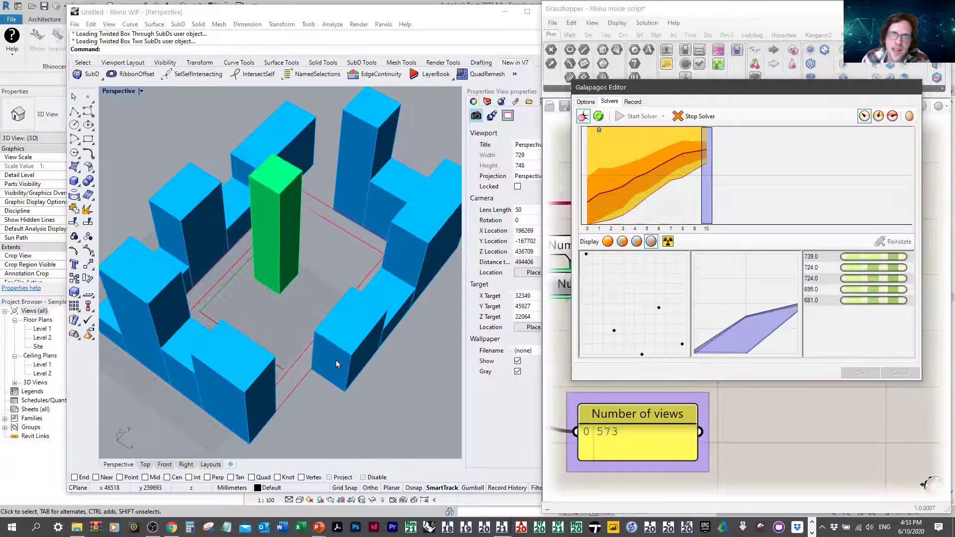
pyautogui.moveTo(364, 352); pyautogui.dragTo(264, 303, button='right')
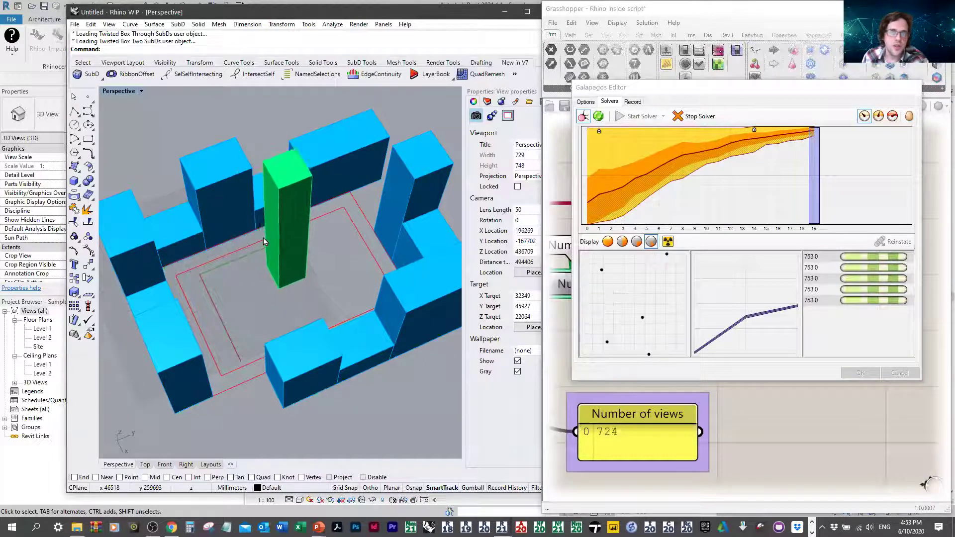
# Stop the solver, check the optimised values in the Gene Pool and accept them in the Galapagos Editor.
pyautogui.click(710, 116)
pyautogui.scroll(-5, 888, 418)
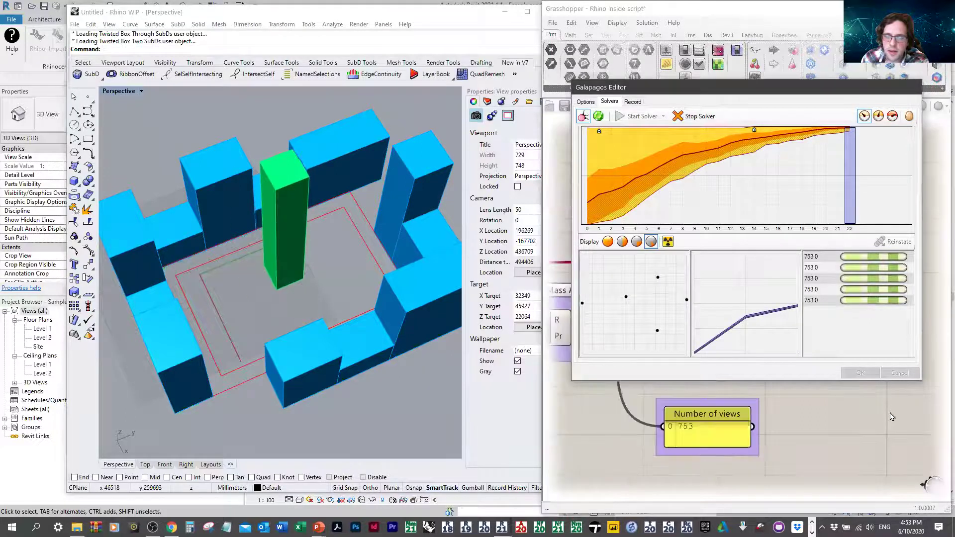
pyautogui.scroll(-2, 890, 418)
pyautogui.moveTo(617, 433); pyautogui.dragTo(876, 431, button='right')
pyautogui.moveTo(646, 435); pyautogui.dragTo(856, 441, button='right')
pyautogui.click(697, 106)
pyautogui.scroll(4, 735, 444)
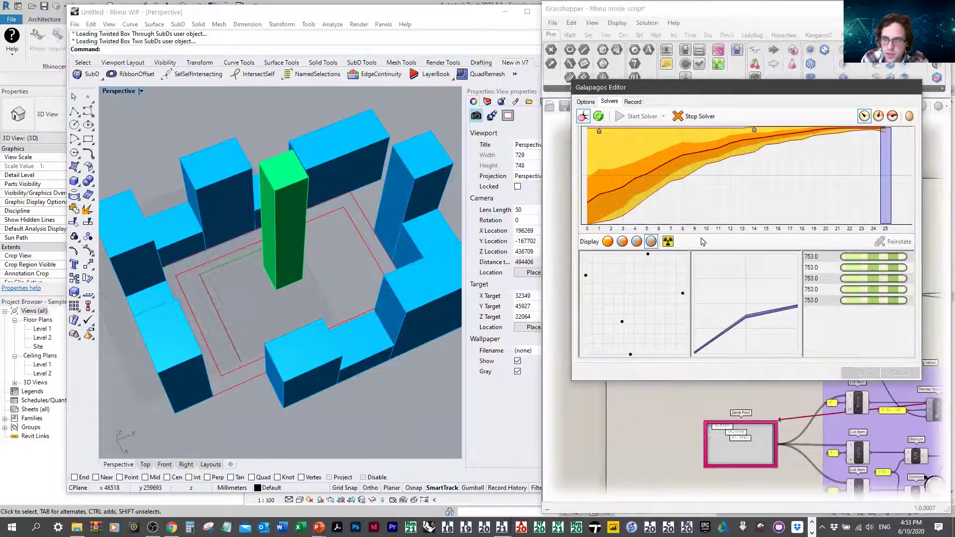
pyautogui.click(698, 116)
pyautogui.click(746, 433)
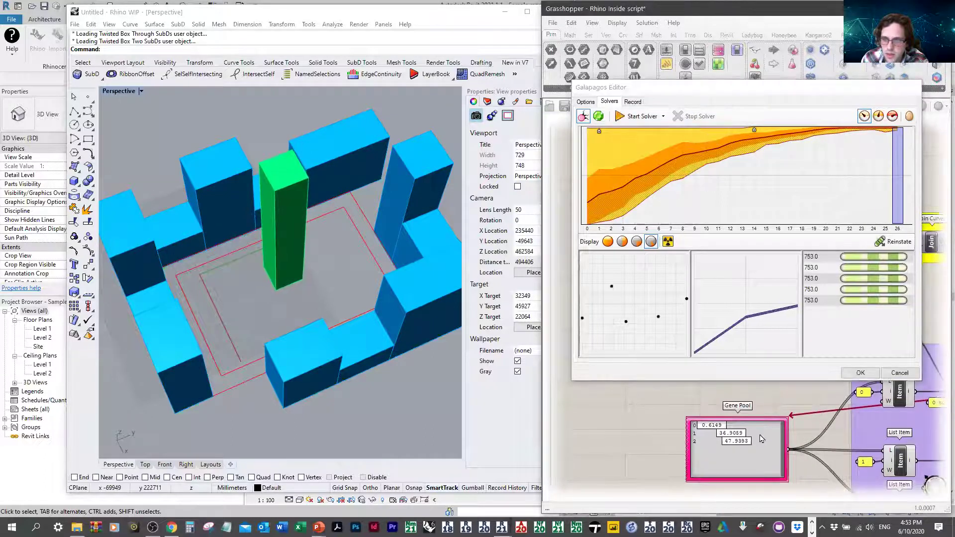
pyautogui.click(860, 373)
# Randomise the Gene Pool values and start the Galapagos solver again from the reopened editor.
pyautogui.rightClick(760, 467)
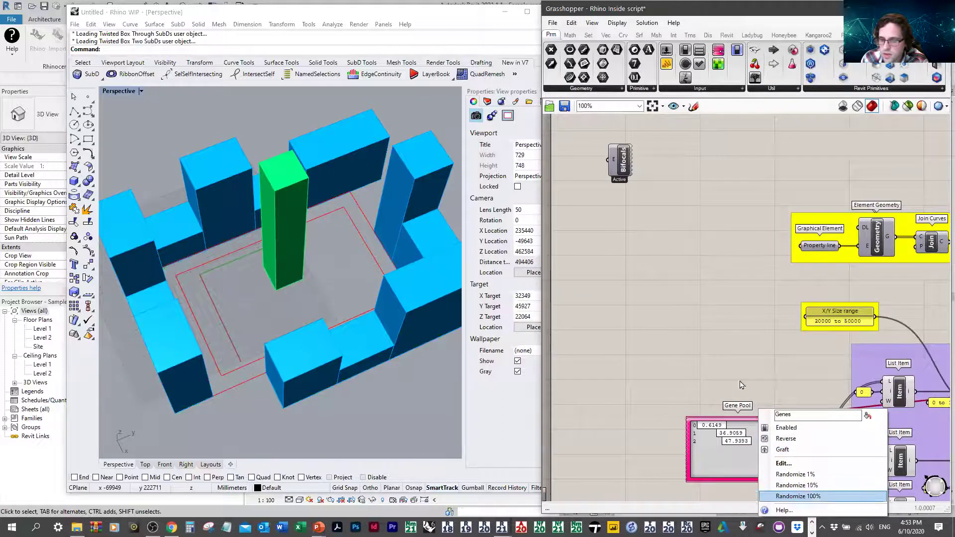
pyautogui.click(812, 486)
pyautogui.scroll(-5, 817, 303)
pyautogui.moveTo(816, 302); pyautogui.dragTo(776, 229, button='right')
pyautogui.scroll(6, 779, 224)
pyautogui.doubleClick(770, 223)
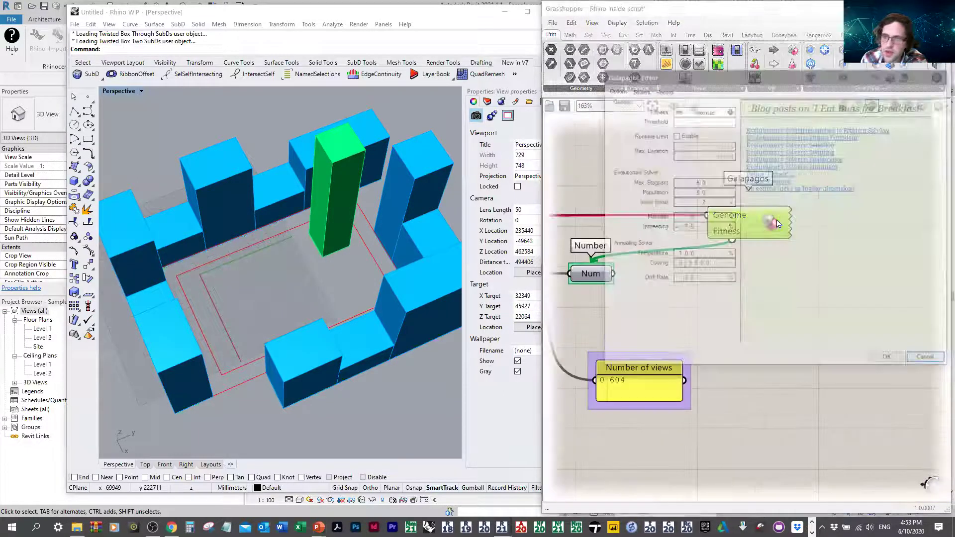
pyautogui.click(638, 89)
pyautogui.click(670, 103)
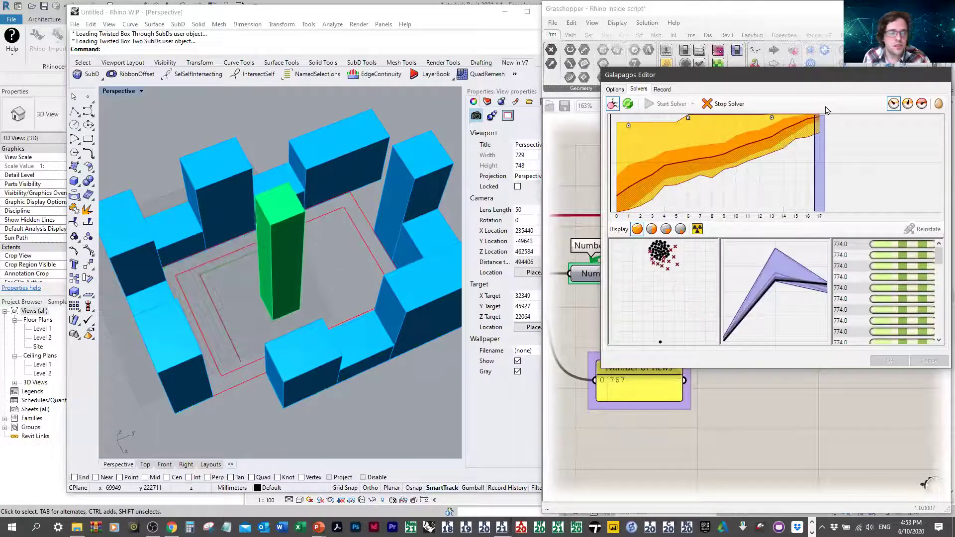
# Stop the second solver run and select the top-ranked genome with the display limited to the fittest solutions.
pyautogui.moveTo(257, 268); pyautogui.dragTo(302, 311, button='right')
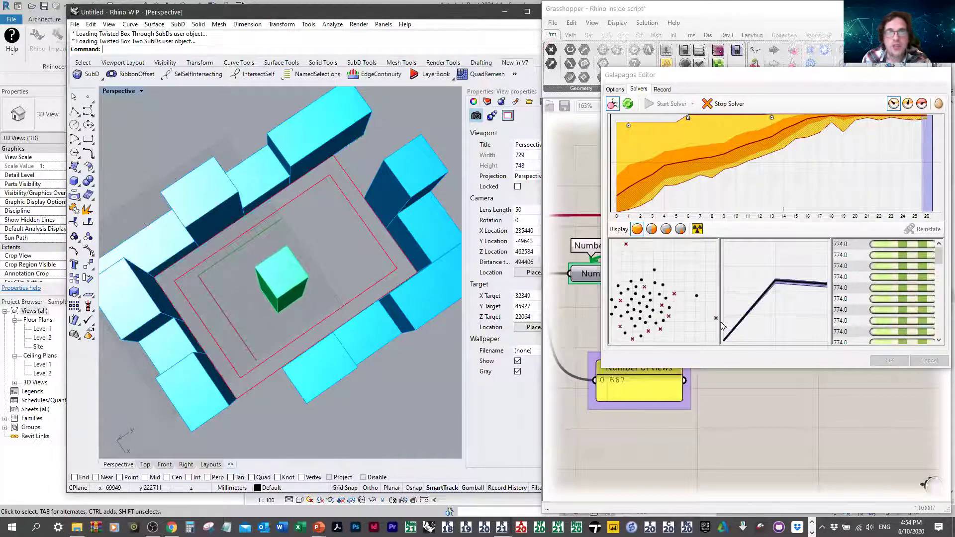
pyautogui.click(727, 105)
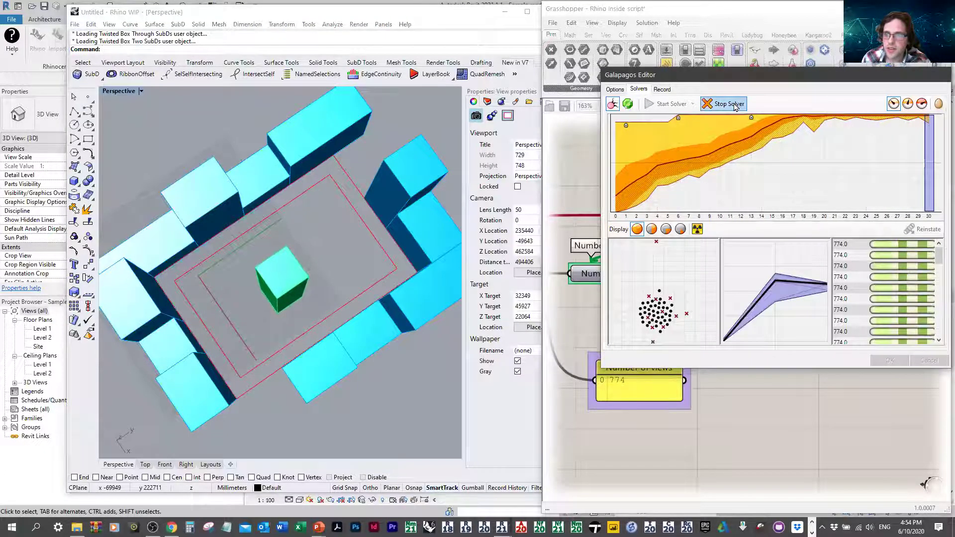
pyautogui.click(681, 229)
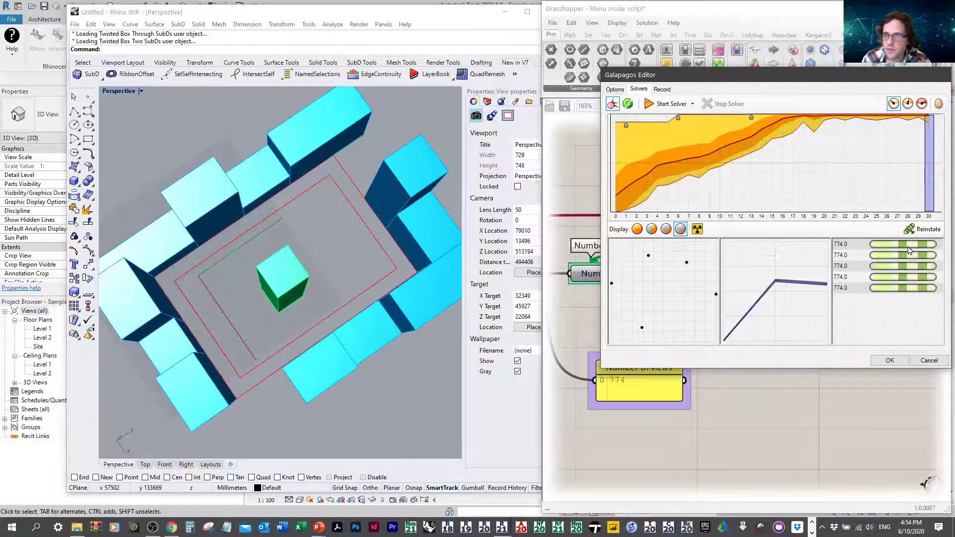
pyautogui.click(883, 245)
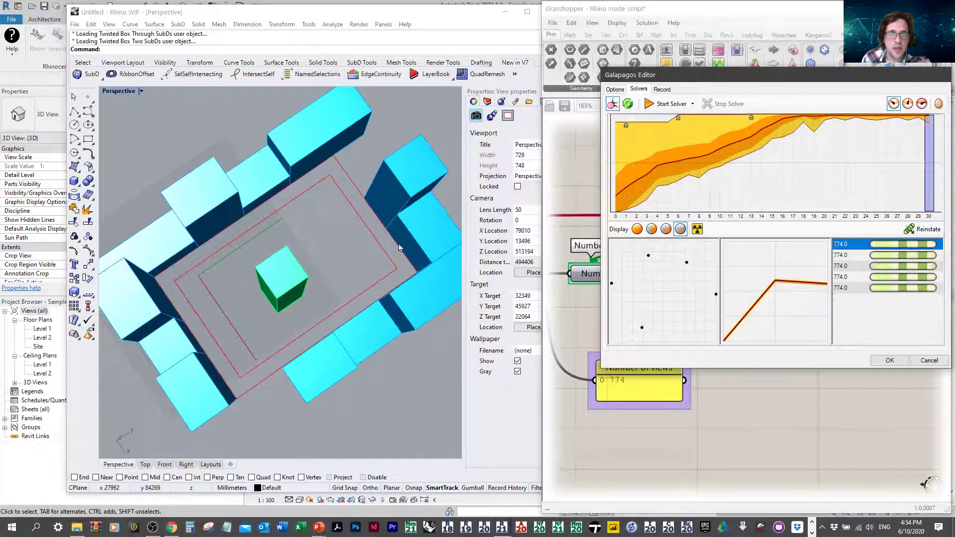
# Run the solver once more, watching the tower's position on the site from an angled view, and stop it.
pyautogui.click(679, 107)
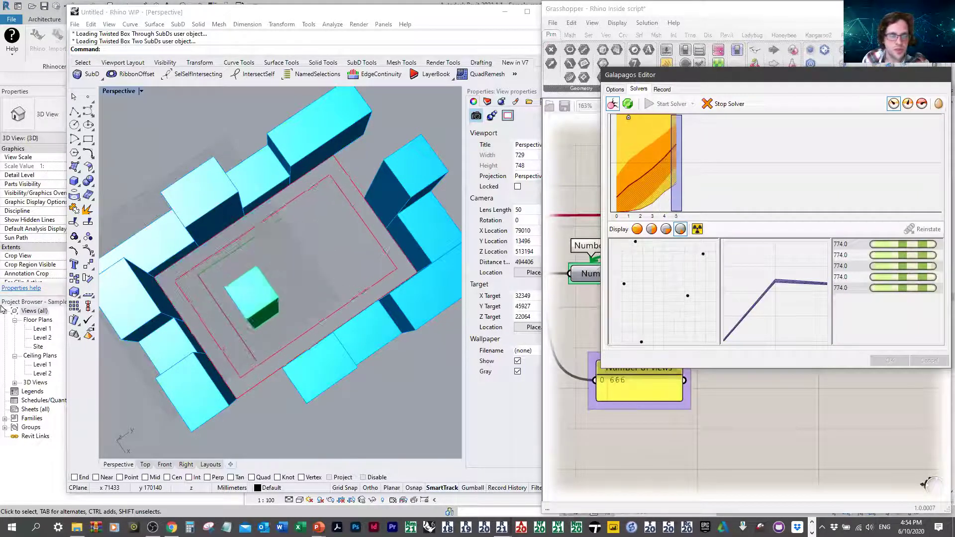
pyautogui.moveTo(266, 326)
pyautogui.mouseDown(button='right')
pyautogui.moveTo(291, 266)
pyautogui.moveTo(271, 311)
pyautogui.mouseUp(button='right')
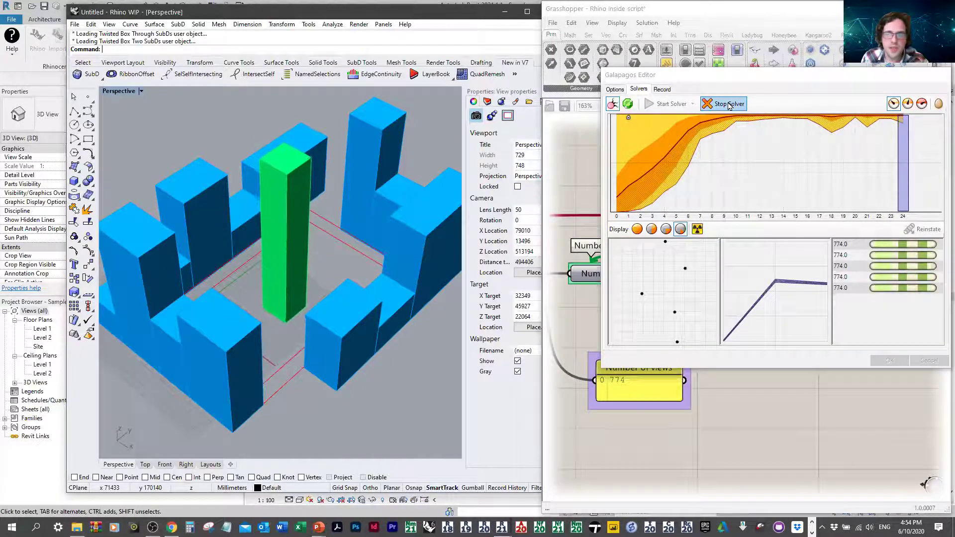
pyautogui.click(722, 105)
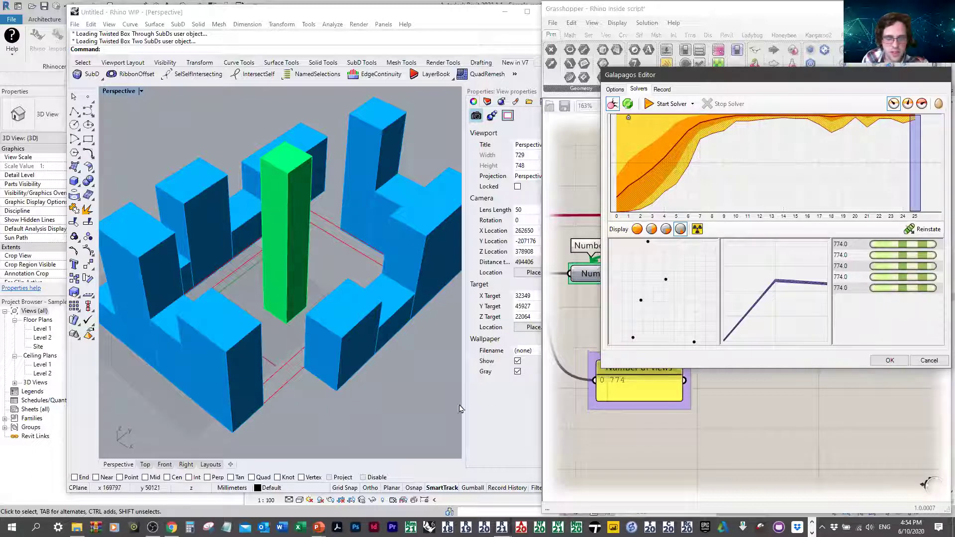
# Switch to the PowerPoint slide show and advance from the Rhino Inside demo slide to the Final Thought slide.
pyautogui.moveTo(319, 527)
pyautogui.click(261, 485)
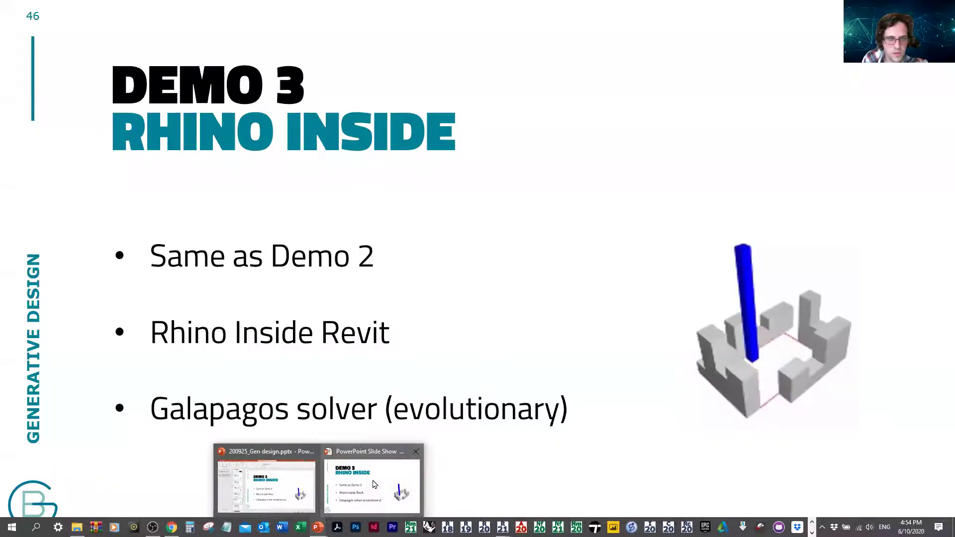
pyautogui.click(604, 312)
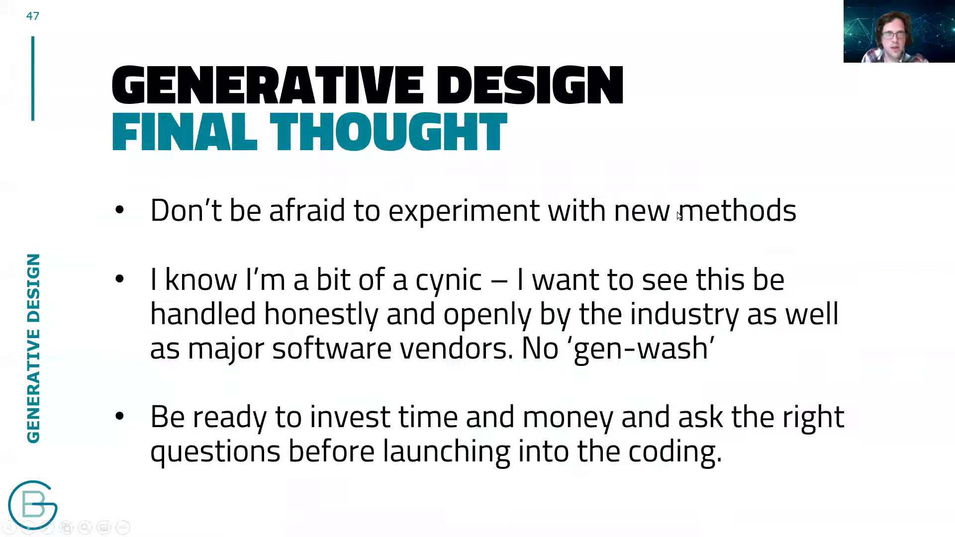
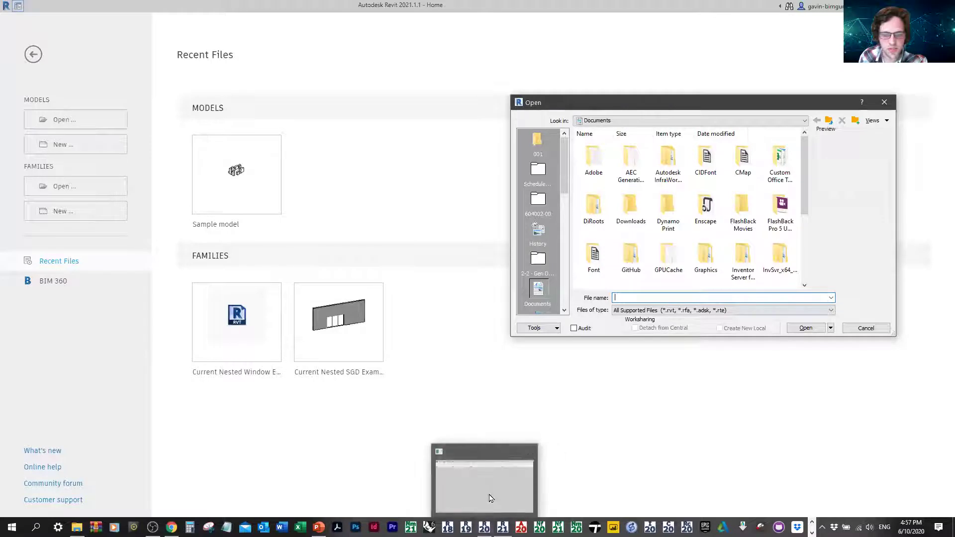
# Browse the AEC Generative Design folder in Documents for sample models, down to the Maximize Window Views.Dependencies folder.
pyautogui.click(490, 490)
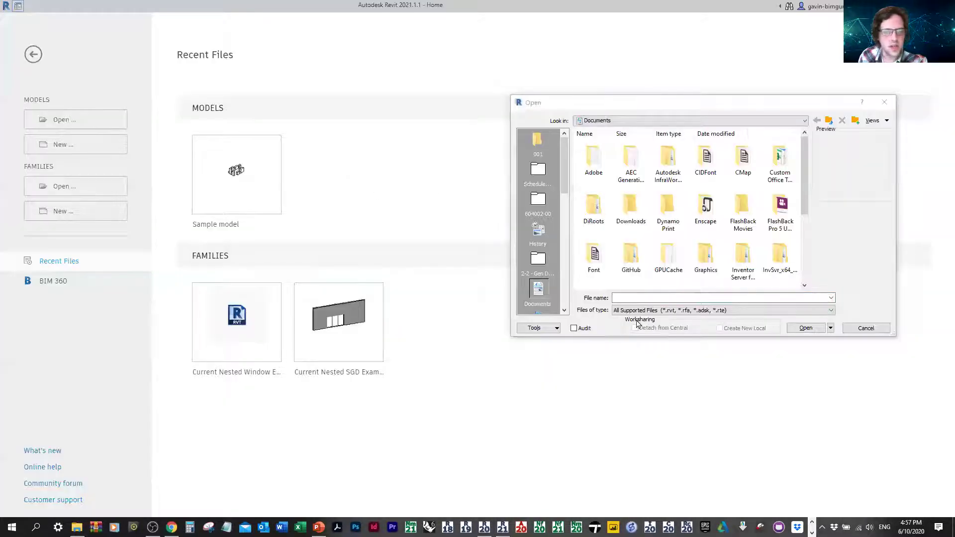
pyautogui.click(782, 156)
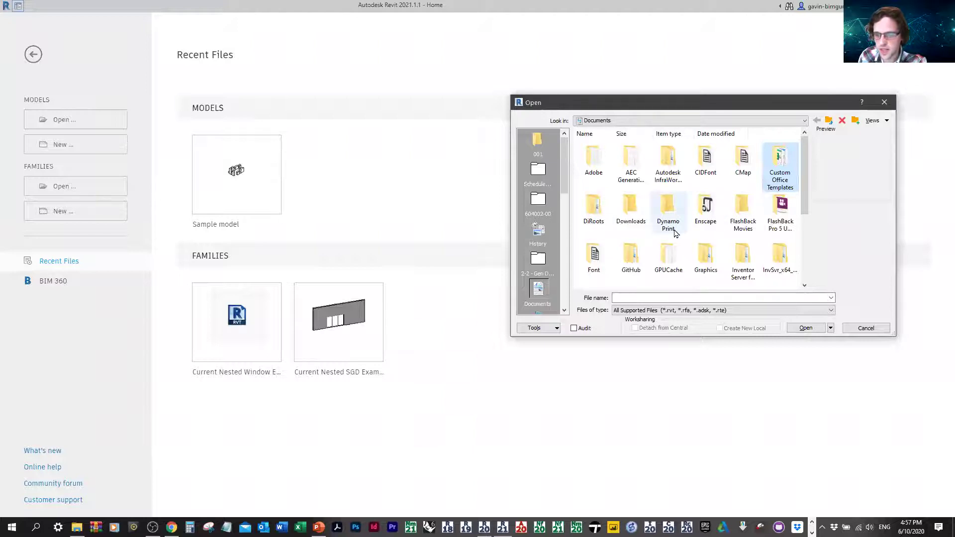
pyautogui.scroll(-1, 676, 228)
pyautogui.scroll(-2, 709, 241)
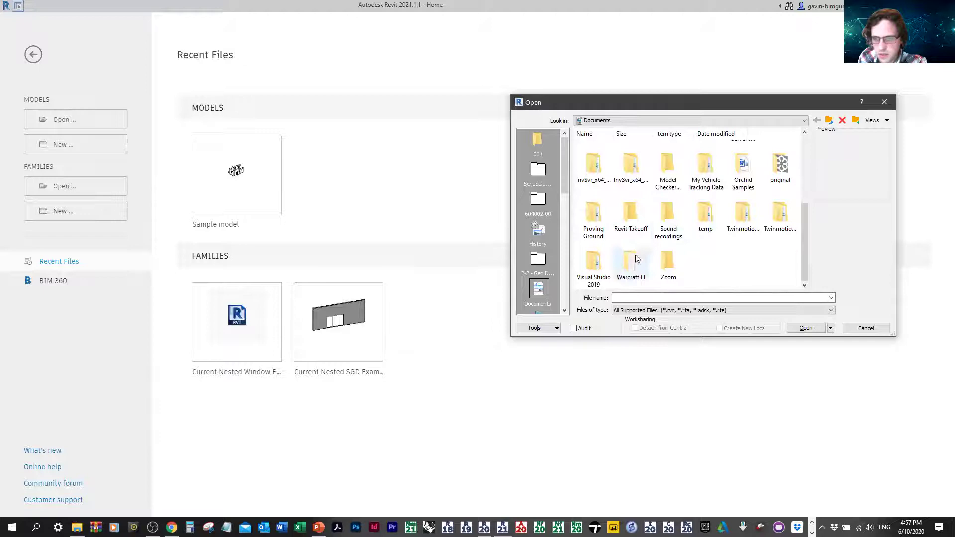
pyautogui.scroll(3, 636, 259)
pyautogui.doubleClick(630, 171)
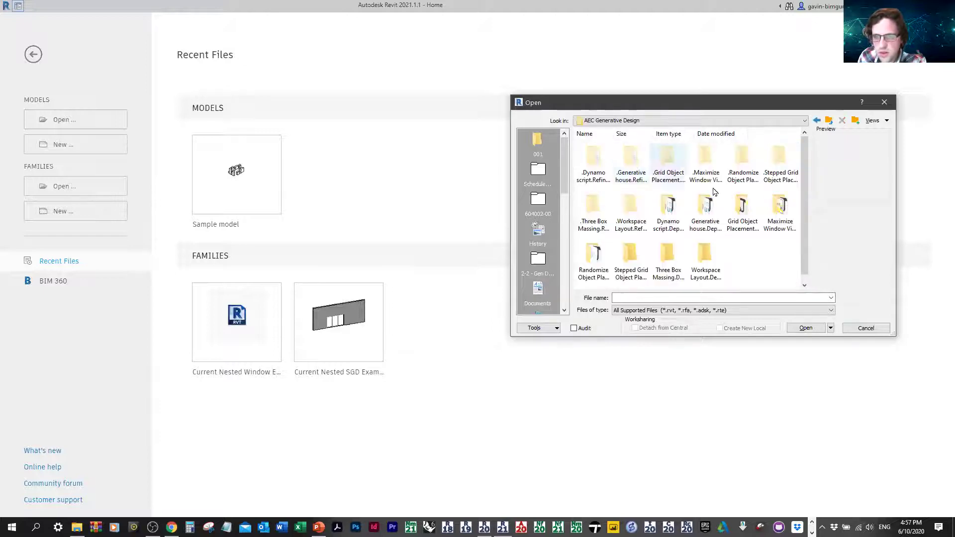
pyautogui.click(707, 208)
pyautogui.click(672, 209)
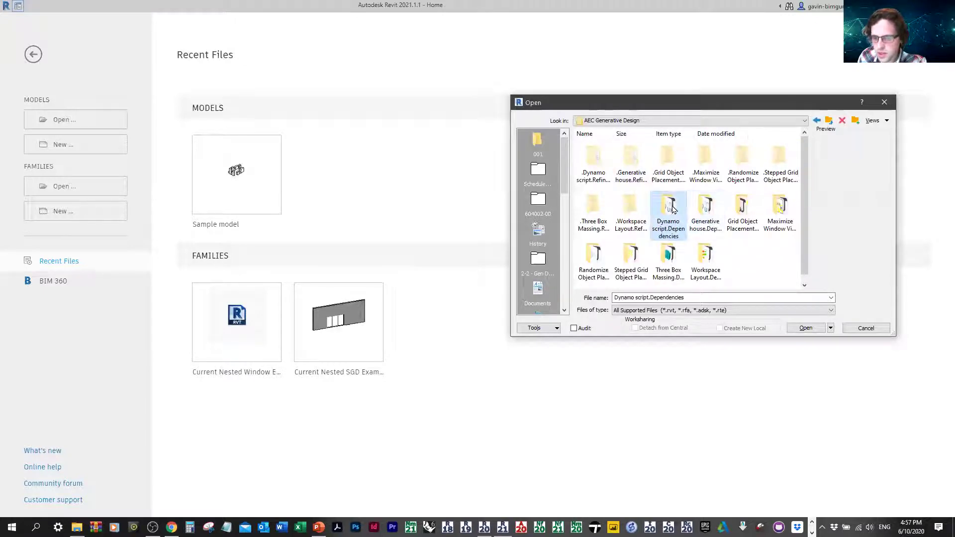
pyautogui.click(707, 208)
pyautogui.click(743, 208)
pyautogui.click(781, 208)
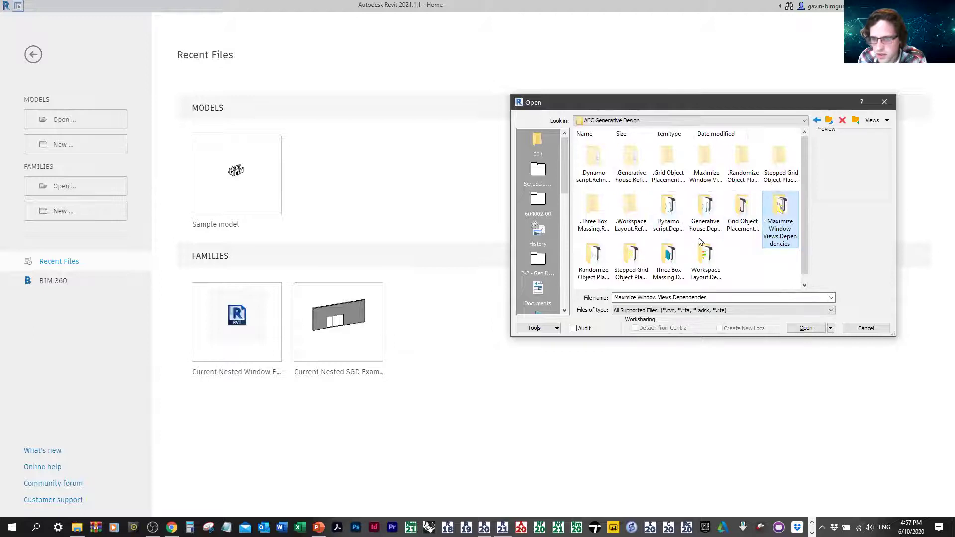
pyautogui.doubleClick(784, 221)
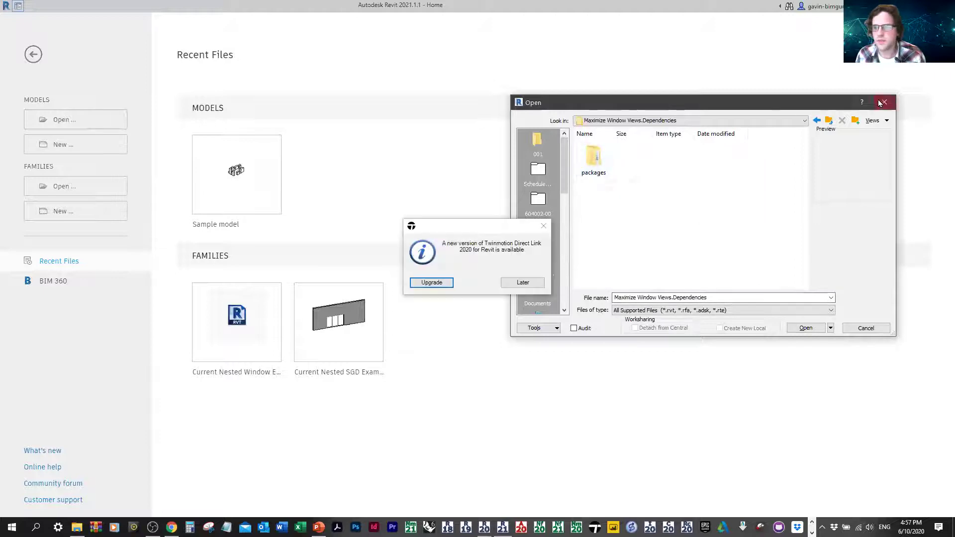
# Close the Open dialog and dismiss the Twinmotion Direct Link update notice.
pyautogui.click(884, 102)
pyautogui.click(543, 226)
pyautogui.click(64, 144)
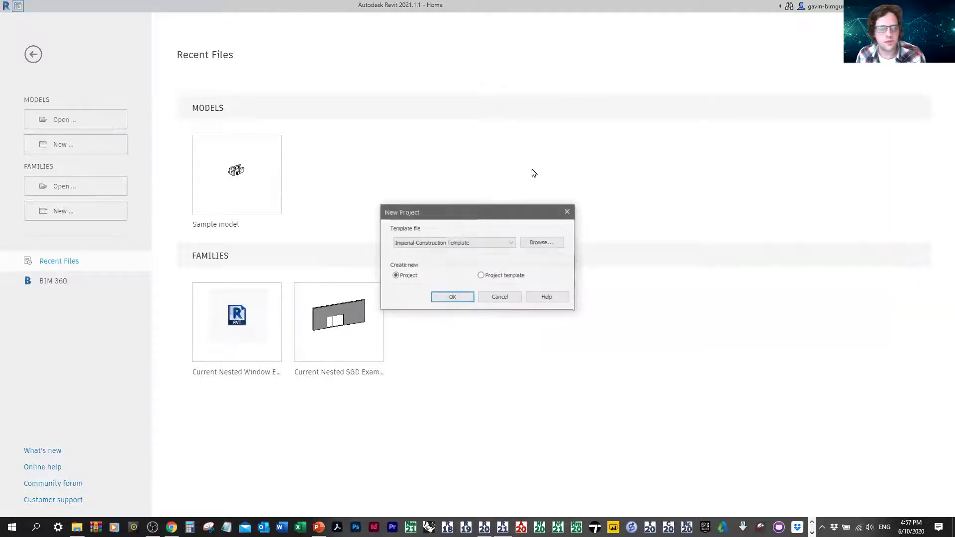
pyautogui.click(499, 297)
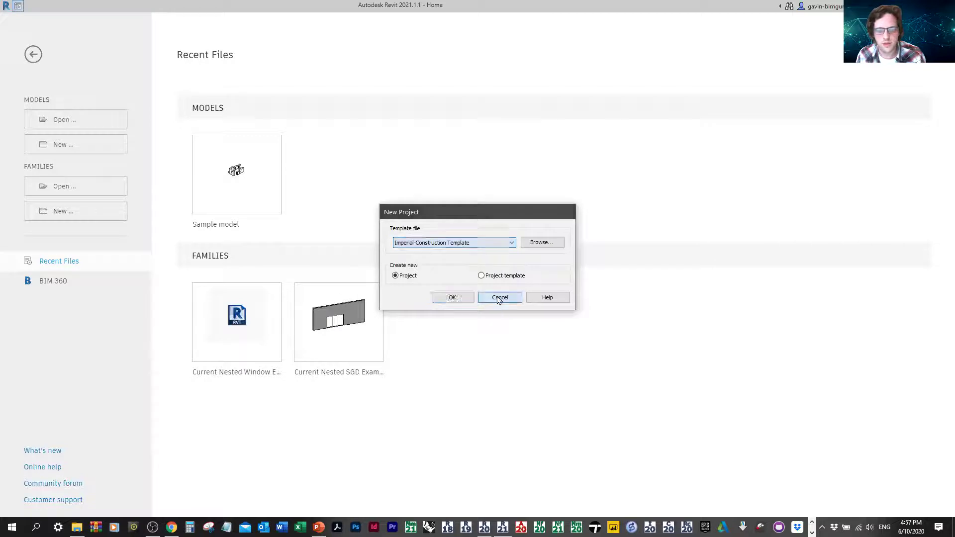
# Switch to Revit 2020 and copy rac_basic_sample_project.rvt from the Samples folder to the Desktop.
pyautogui.click(485, 528)
pyautogui.click(70, 94)
pyautogui.scroll(-5, 303, 290)
pyautogui.scroll(-6, 300, 261)
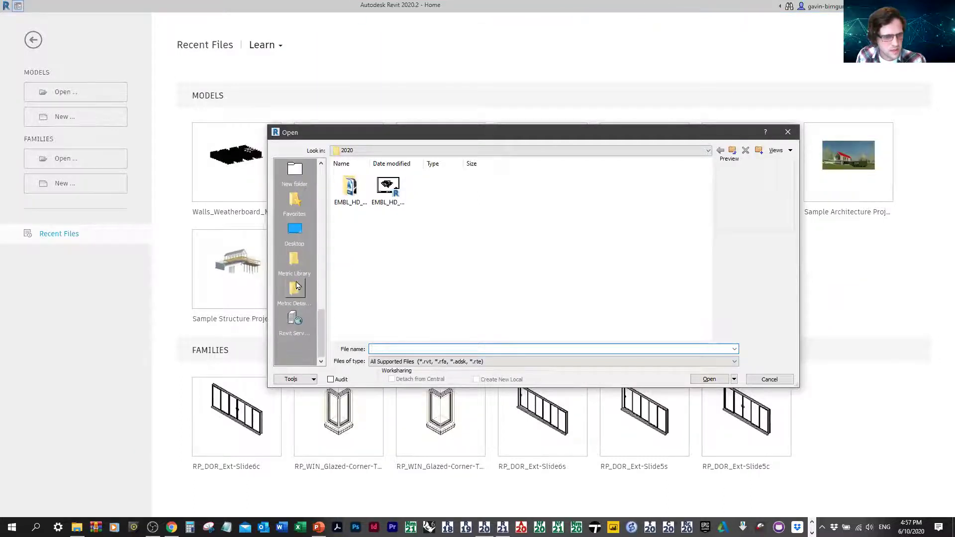
pyautogui.scroll(5, 297, 285)
pyautogui.click(294, 321)
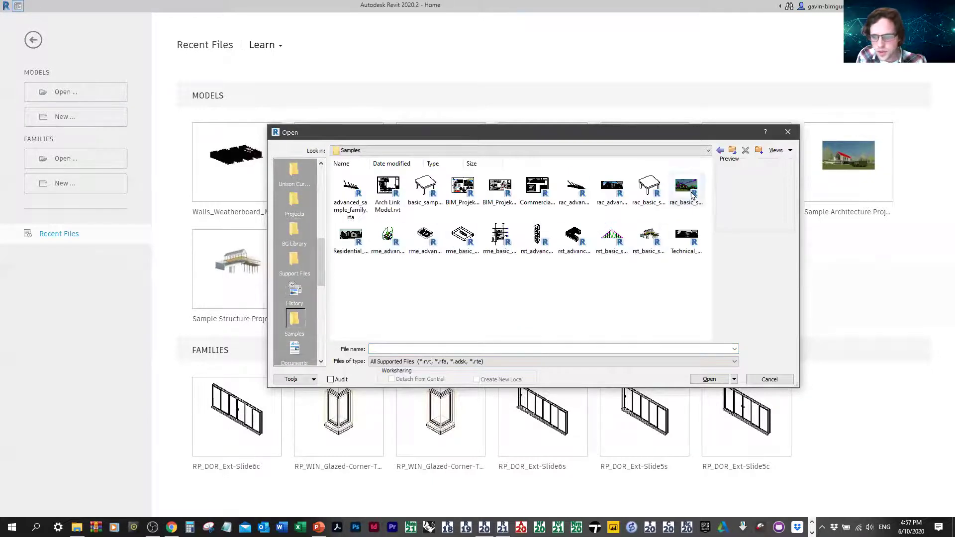
pyautogui.click(689, 191)
pyautogui.scroll(-3, 305, 242)
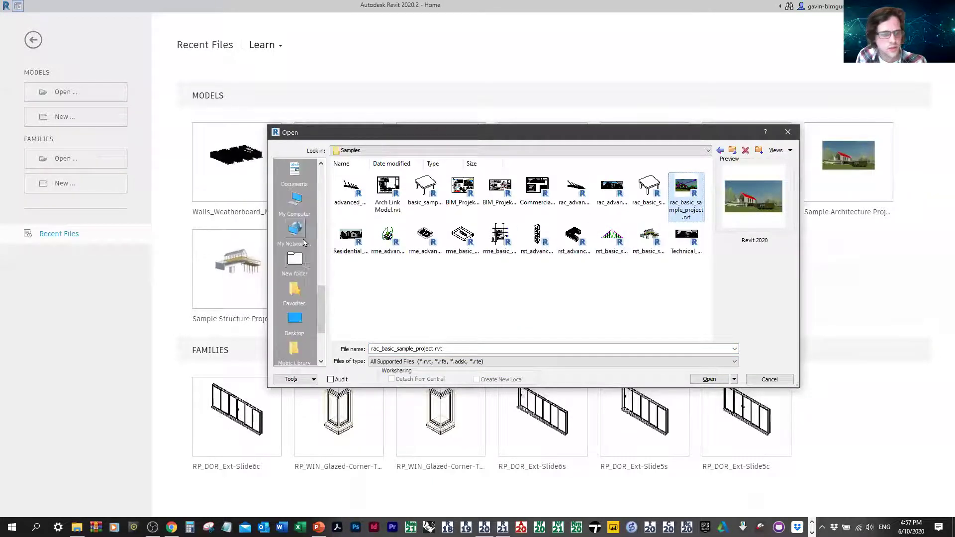
pyautogui.click(299, 314)
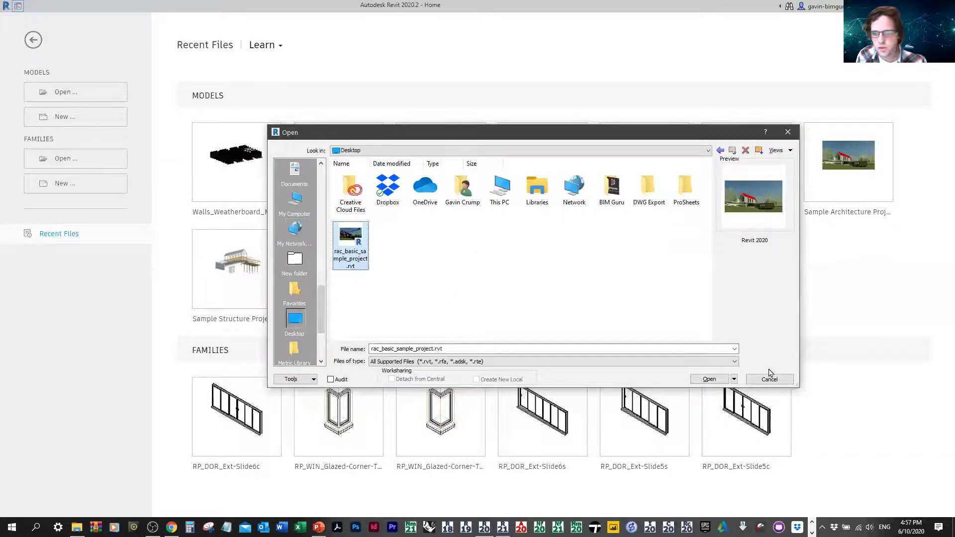
pyautogui.press('Escape')
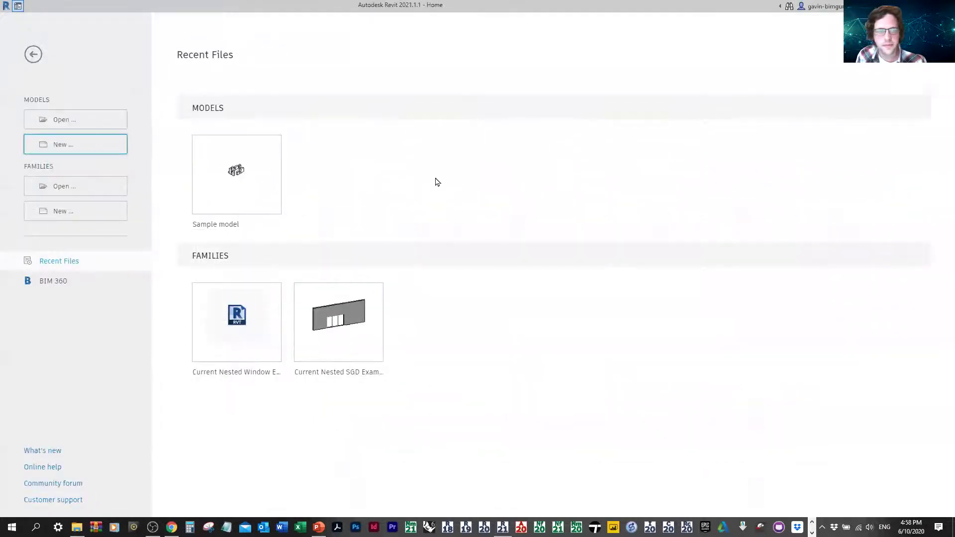
# Open the rac_basic_sample_project.rvt model from the Desktop.
pyautogui.click(65, 122)
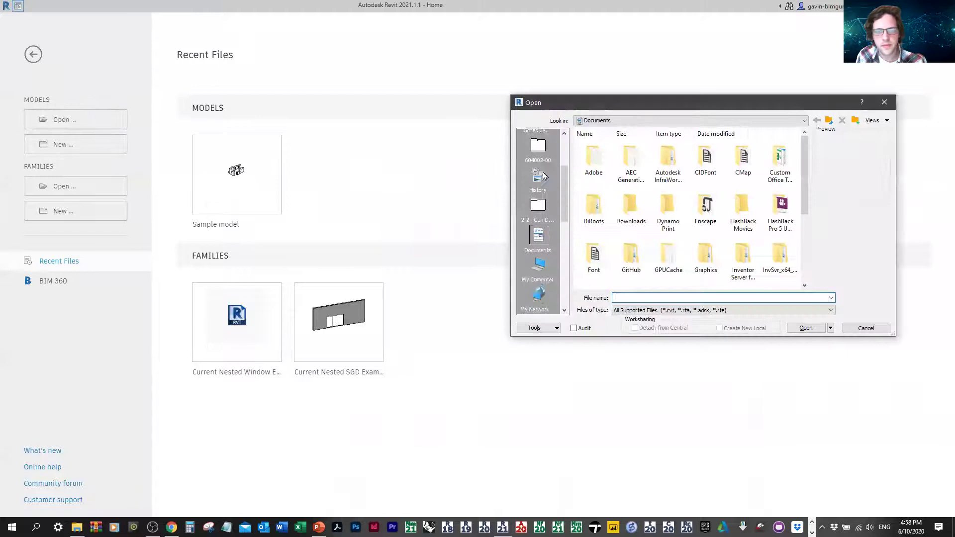
pyautogui.scroll(3, 539, 238)
pyautogui.click(538, 202)
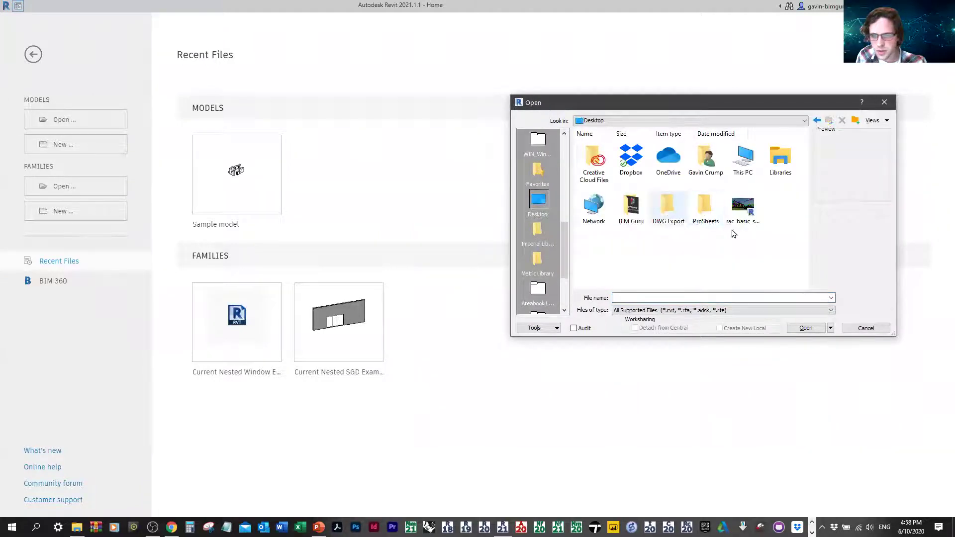
pyautogui.click(749, 213)
pyautogui.click(805, 328)
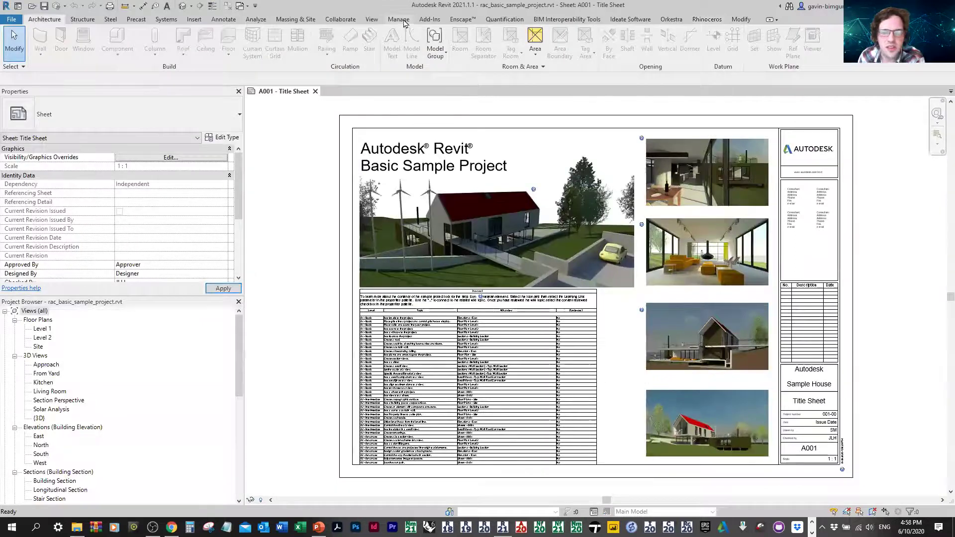
# Browse the AEC Generative Design folder in Documents and look through the Maximize Window Views.Dependencies folder.
pyautogui.click(404, 20)
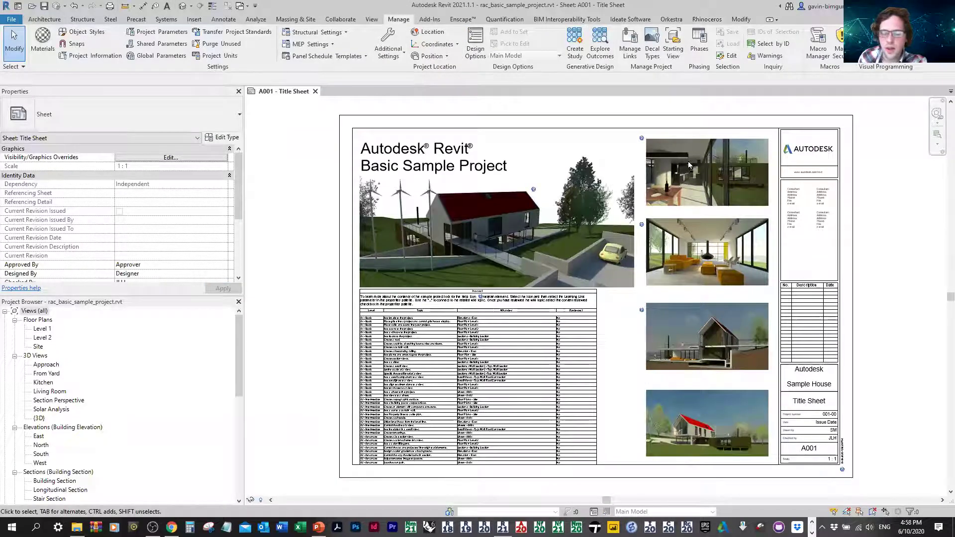
pyautogui.click(77, 528)
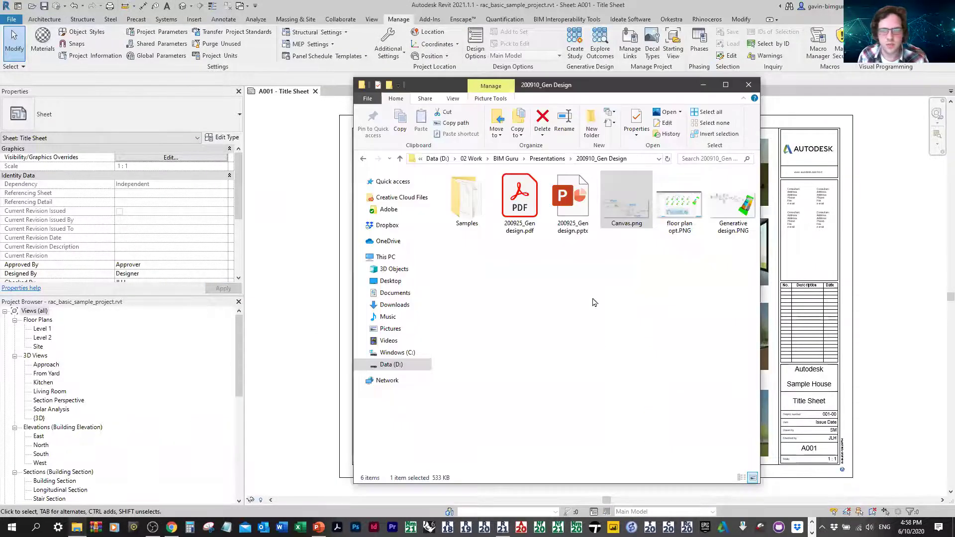
pyautogui.click(395, 293)
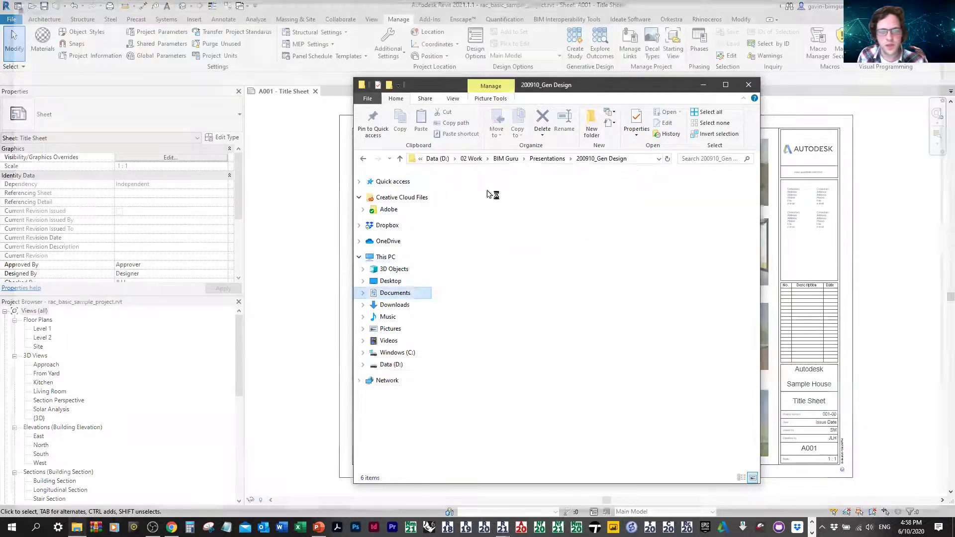
pyautogui.click(547, 198)
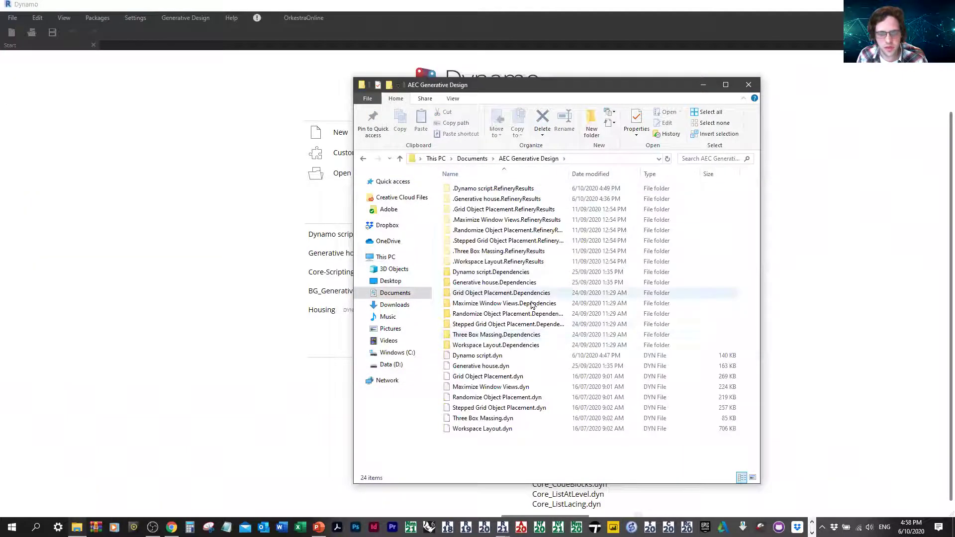
pyautogui.doubleClick(538, 303)
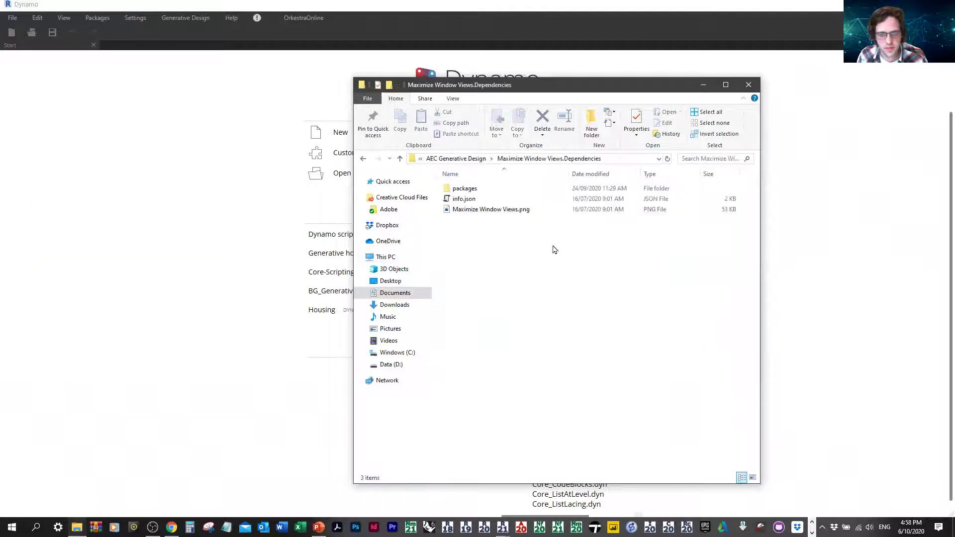
pyautogui.click(531, 209)
pyautogui.click(536, 189)
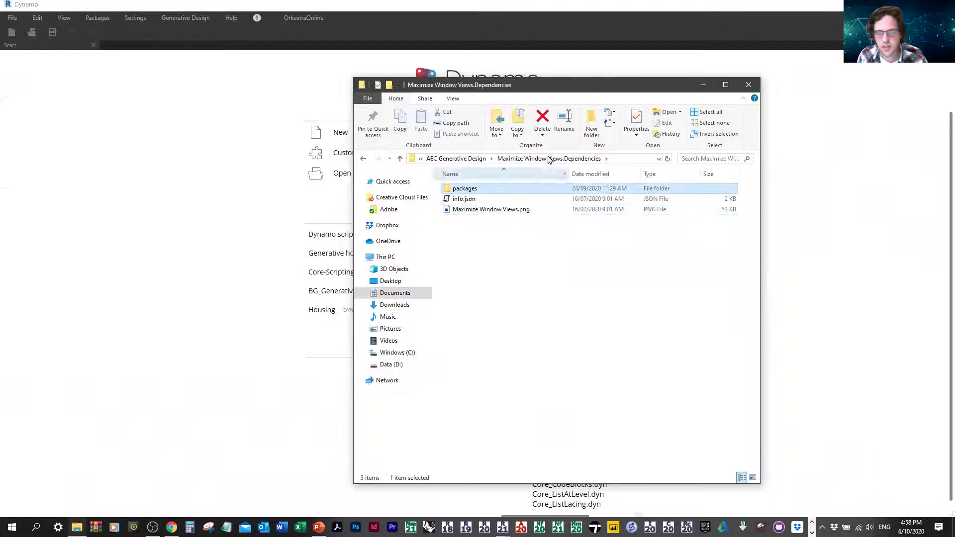
# Leave the file browser and Dynamo, return to the sample project in Revit, and open the Level 1 floor plan.
pyautogui.click(156, 163)
pyautogui.click(897, 4)
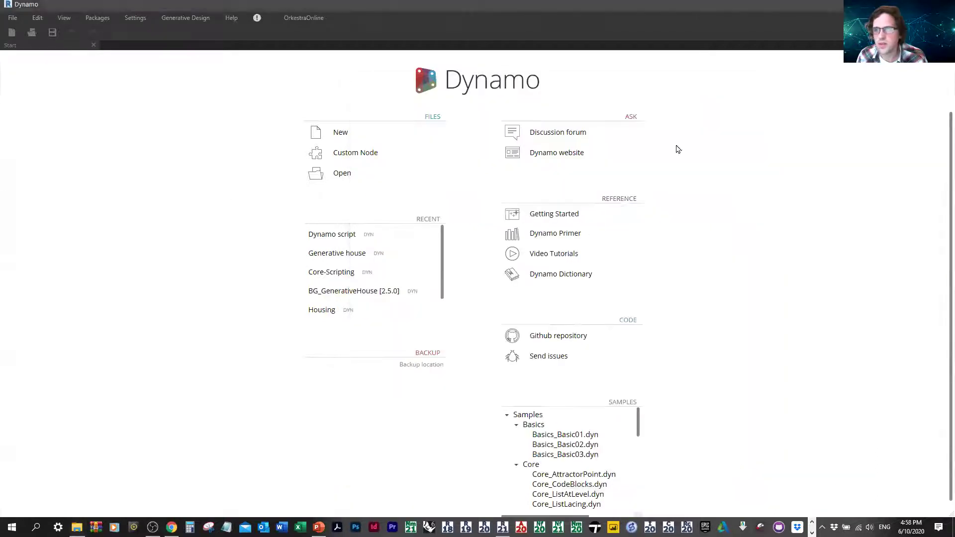
pyautogui.click(254, 57)
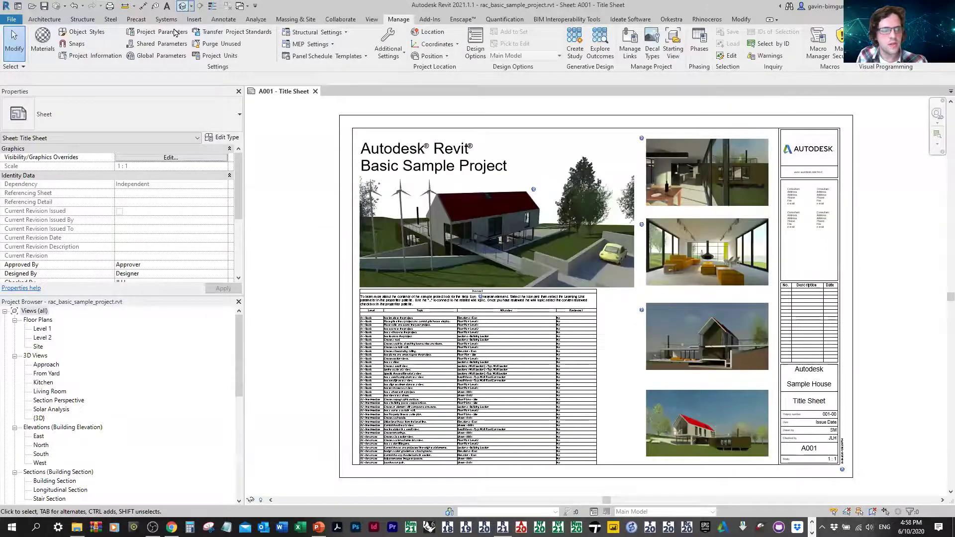
pyautogui.click(41, 330)
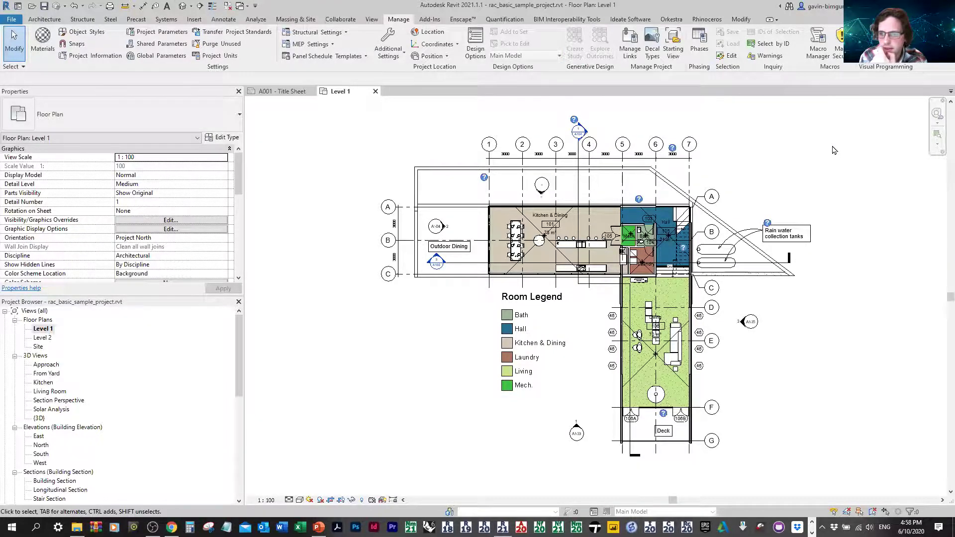
# Create a Maximize Window Views generative study and set its method to Randomize.
pyautogui.scroll(-3, 846, 244)
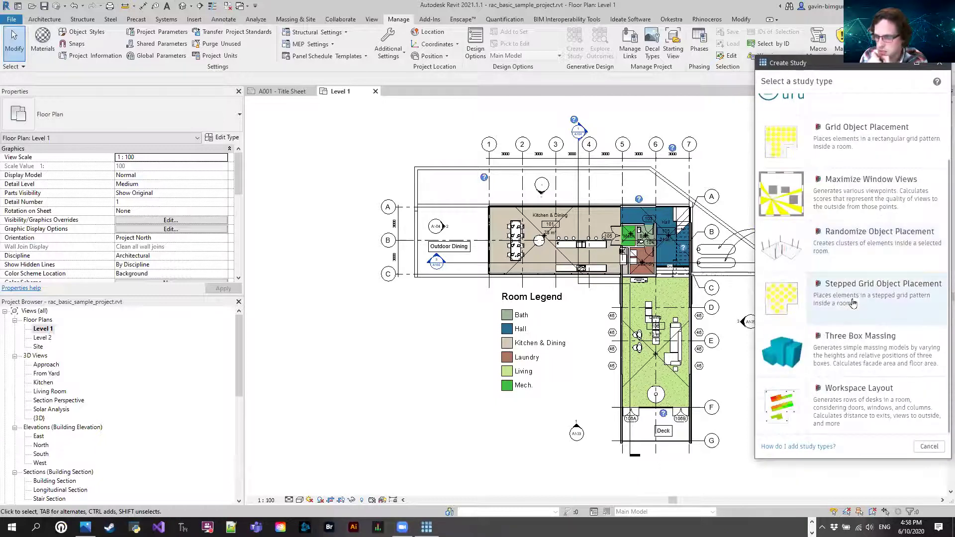
pyautogui.scroll(1, 870, 401)
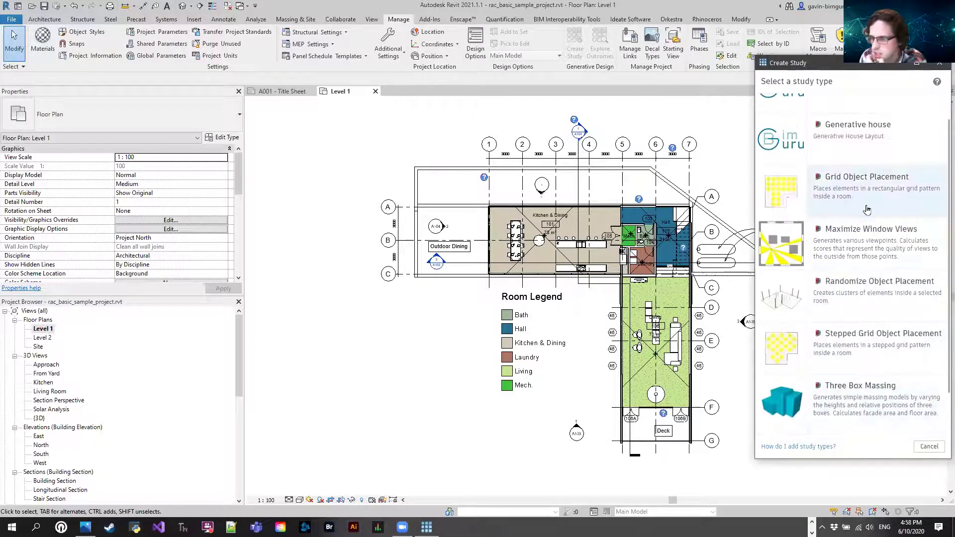
pyautogui.click(869, 247)
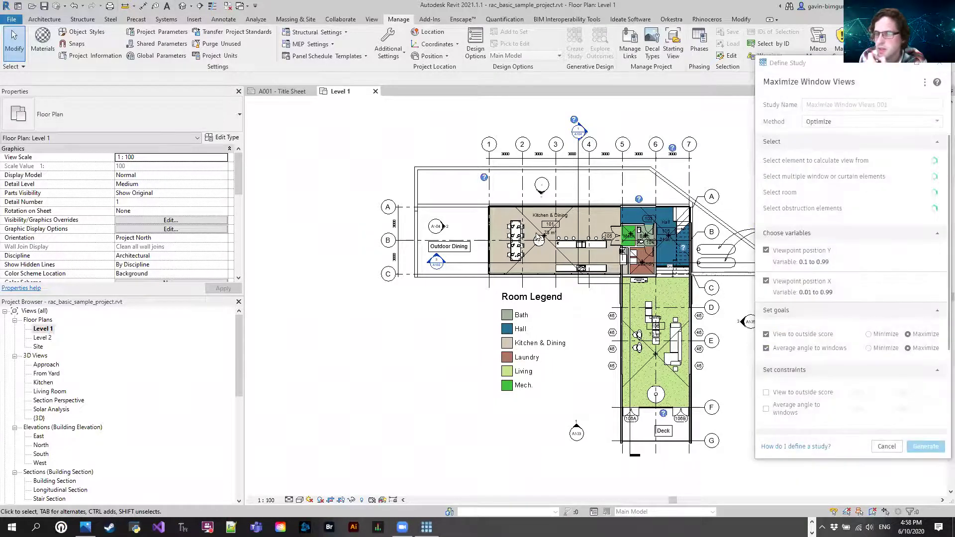
pyautogui.click(840, 122)
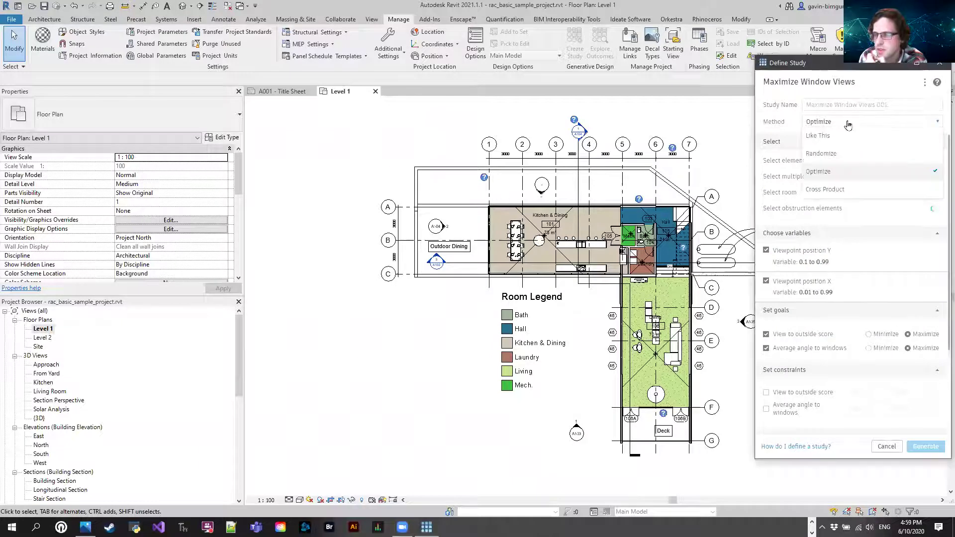
pyautogui.click(845, 160)
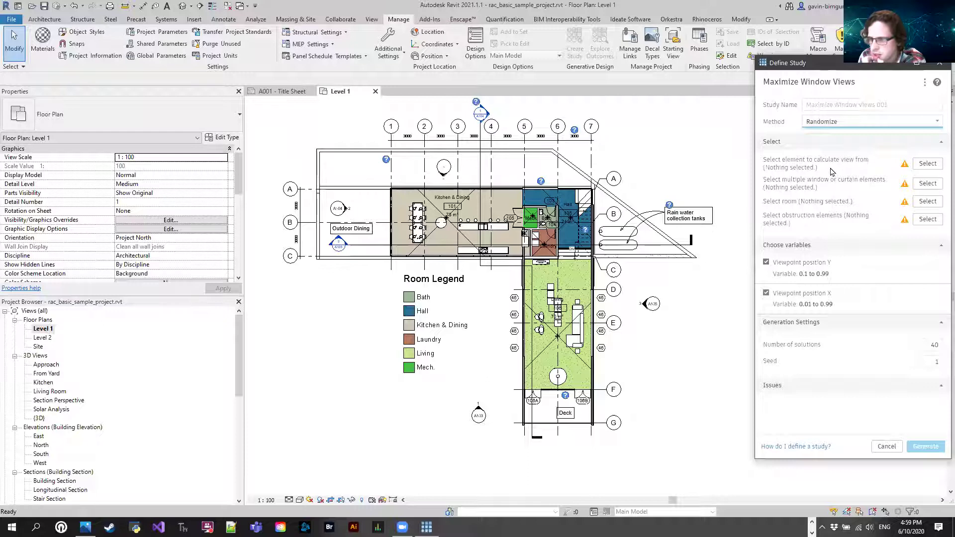
# Assign the lowest ottoman in the Living room's central row as the element to calculate the view from.
pyautogui.click(925, 168)
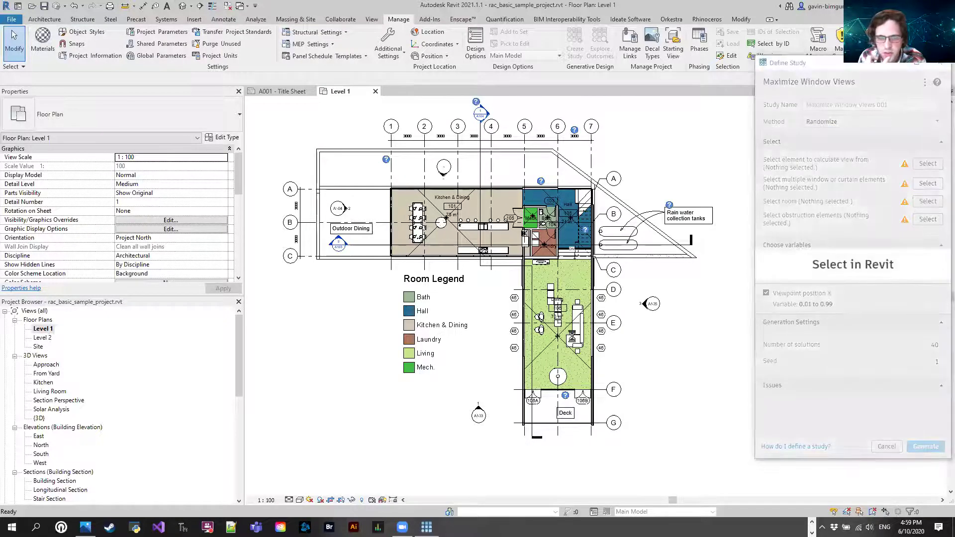
pyautogui.scroll(3, 575, 340)
pyautogui.scroll(5, 575, 339)
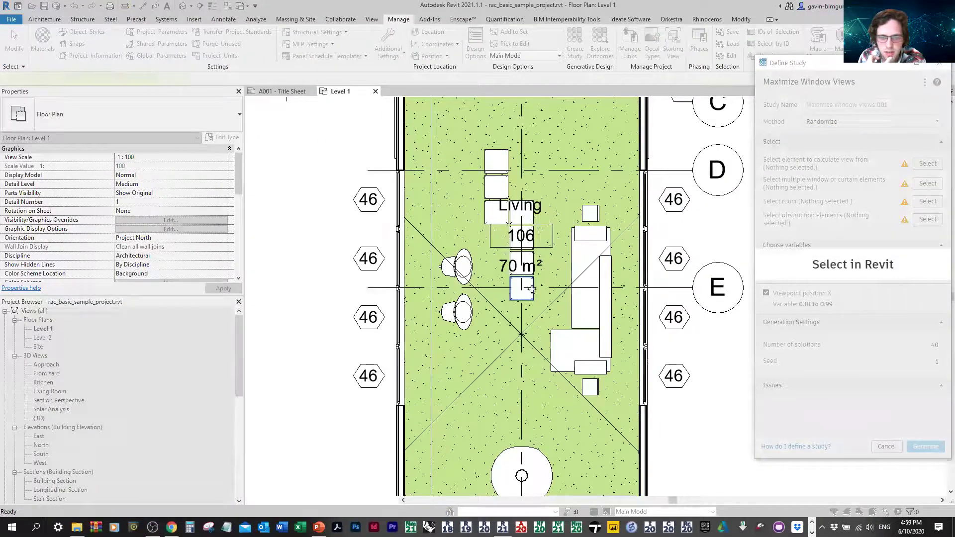
pyautogui.click(578, 280)
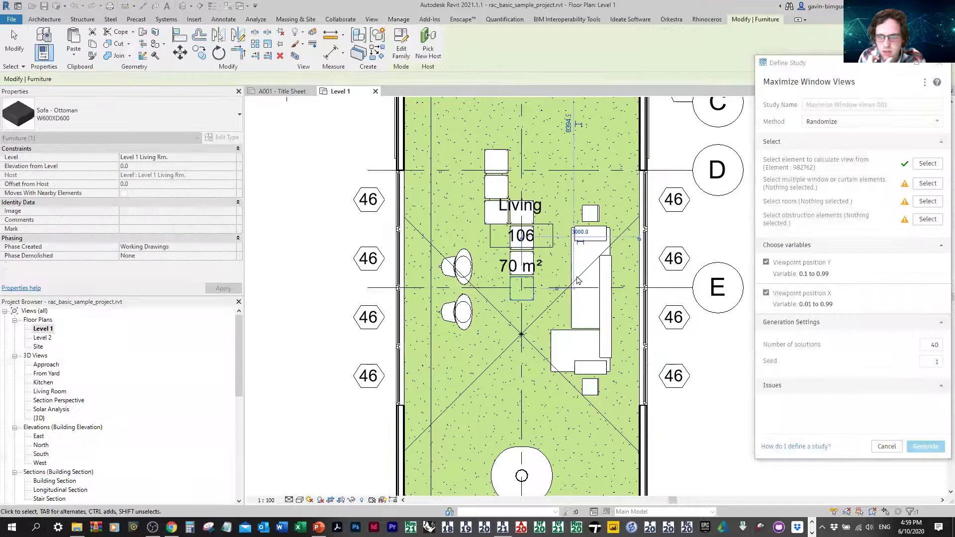
# Assign the windows along both sides of the Living room and the glazing at its deck end as the study's window elements.
pyautogui.click(927, 183)
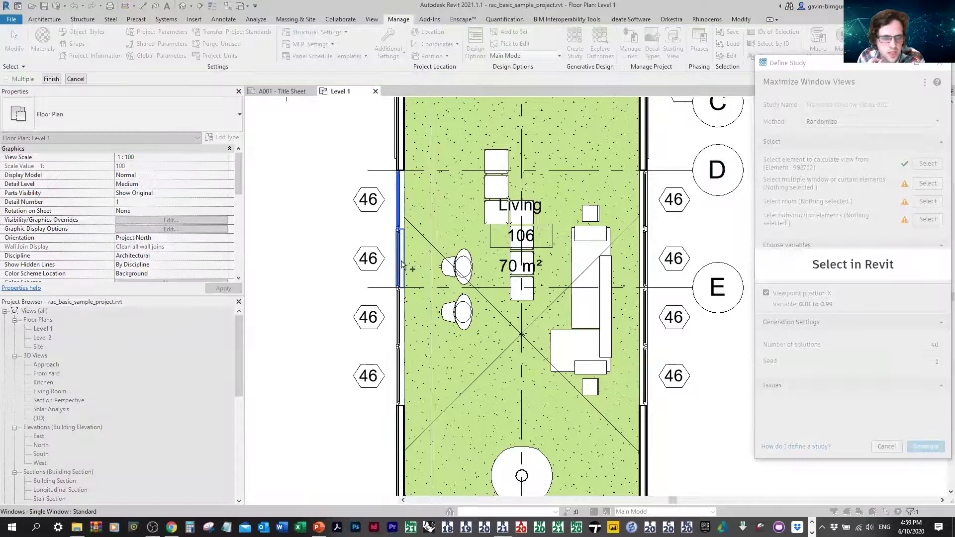
pyautogui.click(398, 378)
pyautogui.click(645, 372)
pyautogui.click(645, 326)
pyautogui.click(645, 258)
pyautogui.click(646, 200)
pyautogui.scroll(-1, 647, 196)
pyautogui.scroll(1, 543, 473)
pyautogui.click(529, 435)
pyautogui.click(585, 434)
pyautogui.click(618, 453)
pyautogui.click(502, 444)
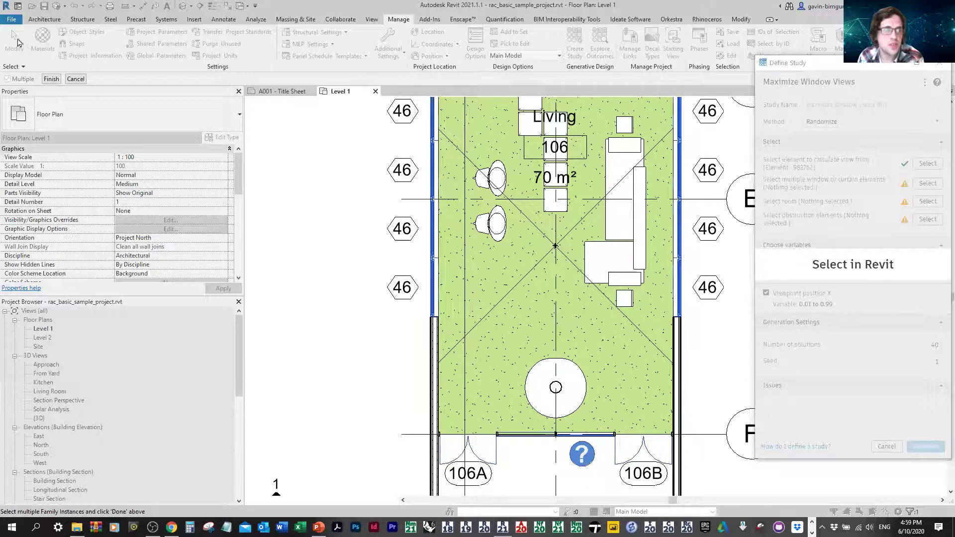
pyautogui.click(51, 79)
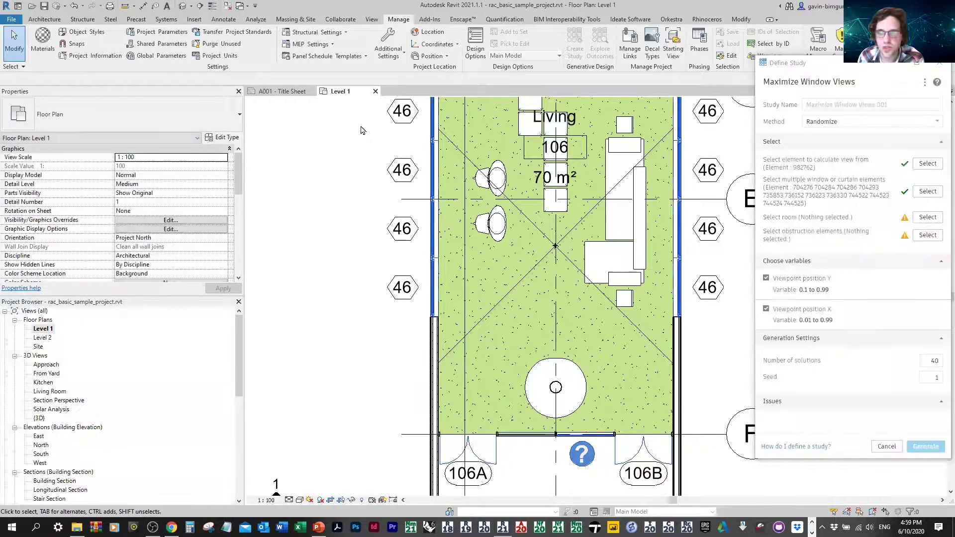
# Assign Living 106 as the study's room and the sofa, round fireplace, two armchairs and two upper ottomans as obstruction elements.
pyautogui.click(928, 217)
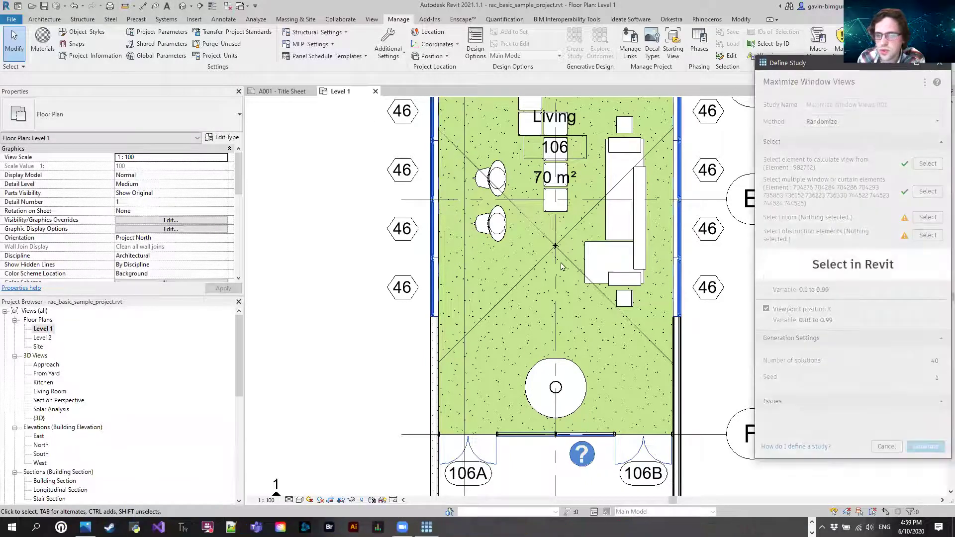
pyautogui.click(571, 260)
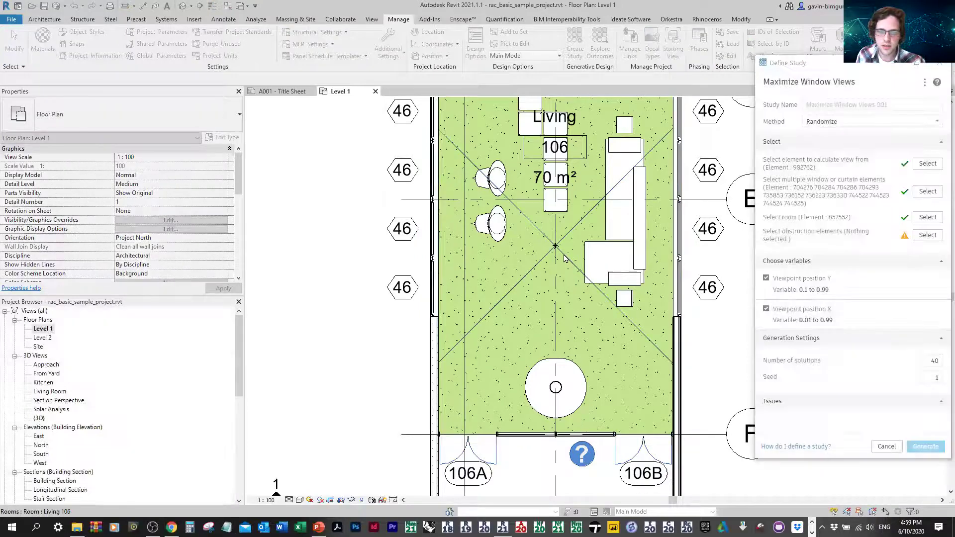
pyautogui.click(928, 235)
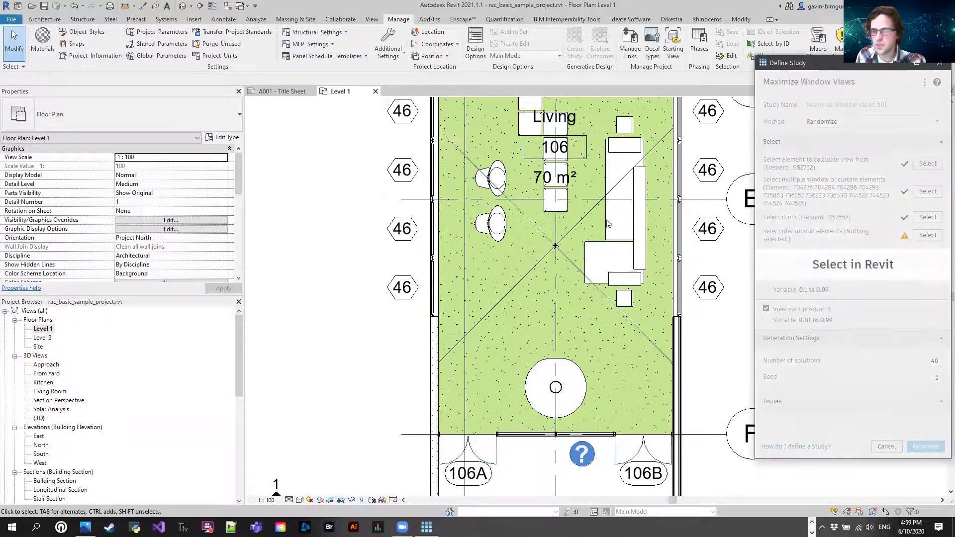
pyautogui.click(641, 194)
pyautogui.click(556, 387)
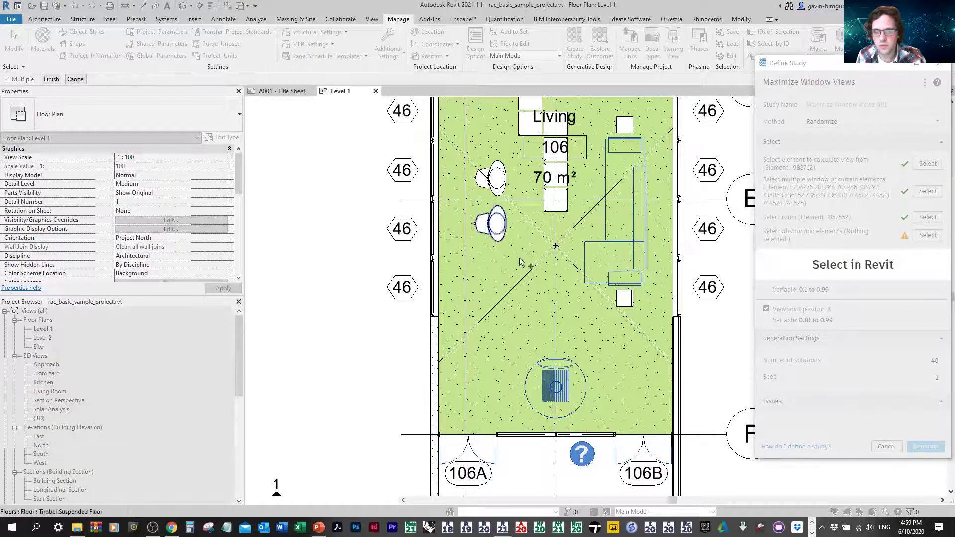
pyautogui.click(492, 228)
pyautogui.click(492, 179)
pyautogui.scroll(-2, 516, 218)
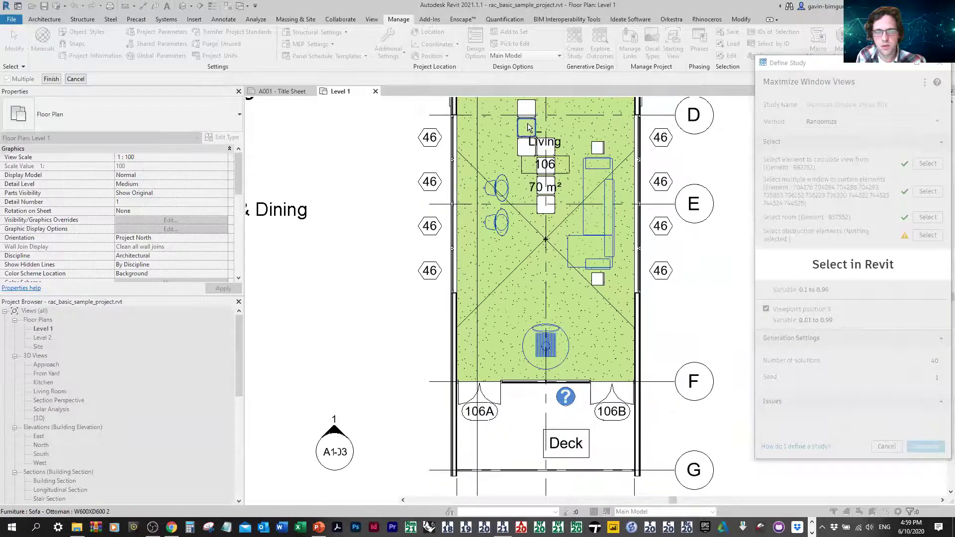
pyautogui.click(527, 112)
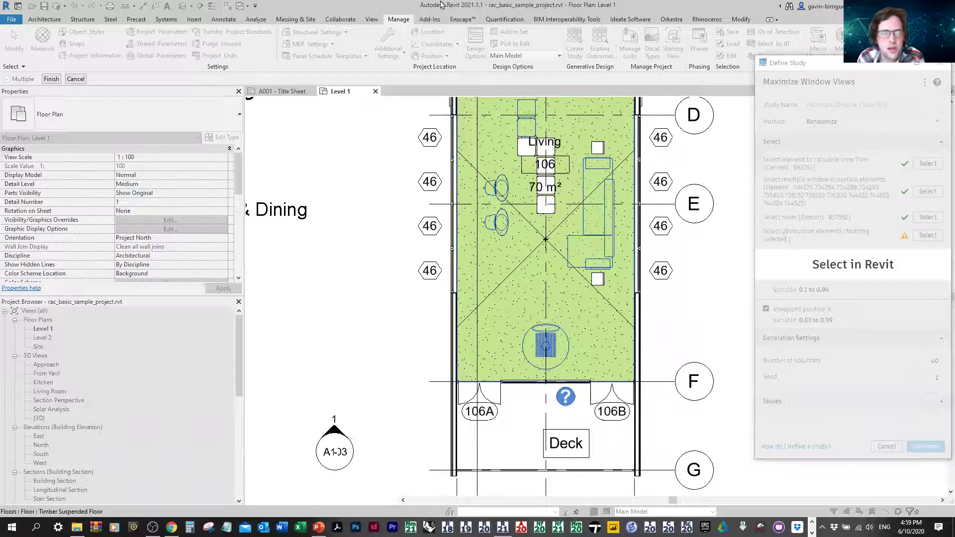
pyautogui.click(51, 79)
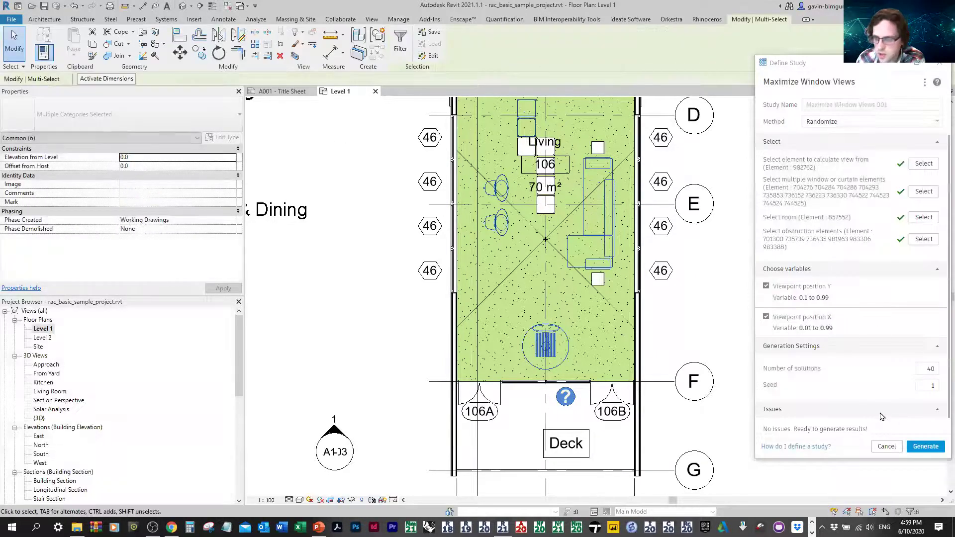
# Set the number of solutions to 5 and generate the Maximize Window Views study.
pyautogui.scroll(-1, 910, 380)
pyautogui.click(928, 353)
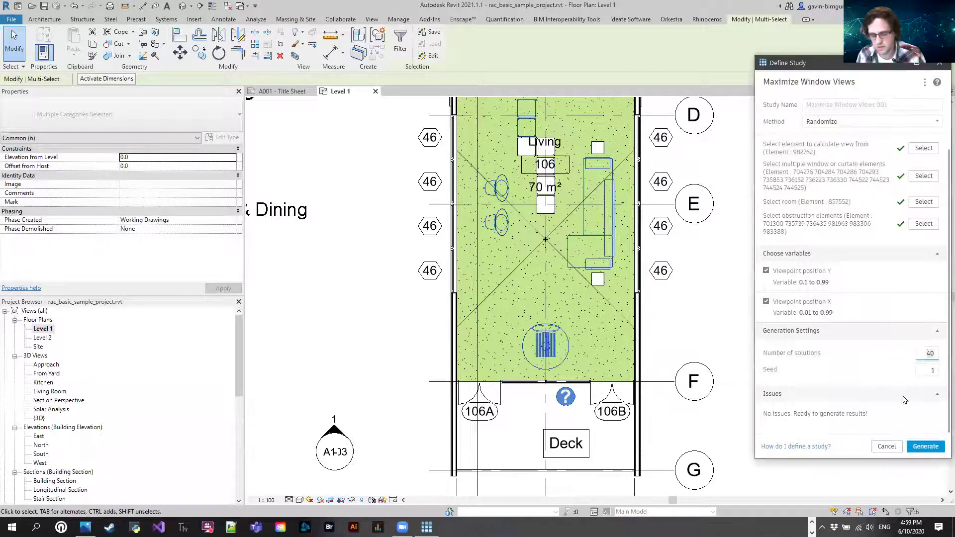
pyautogui.click(925, 447)
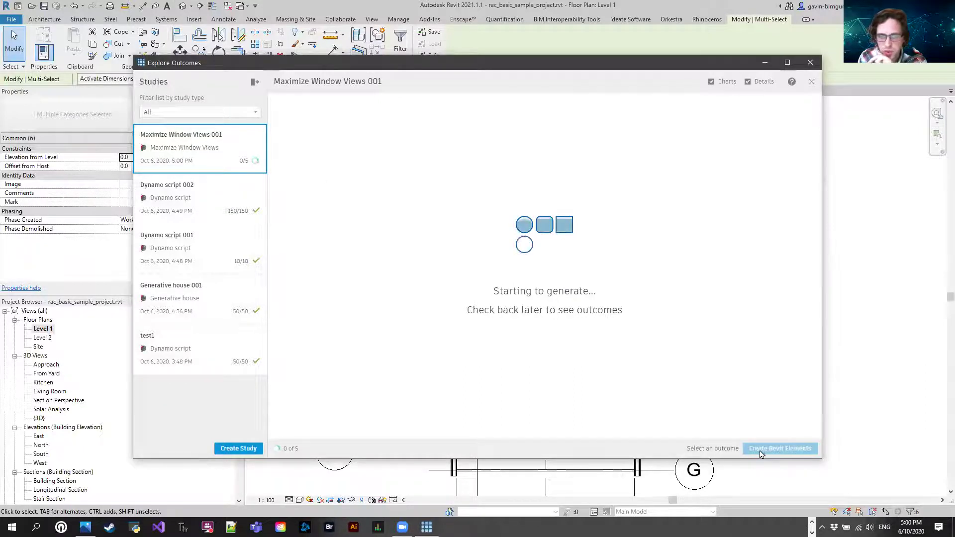
# Create Revit elements from the outcome with viewpoint position Y 0.540 and X 0.450, and check the ottoman in the Living room plan.
pyautogui.click(456, 157)
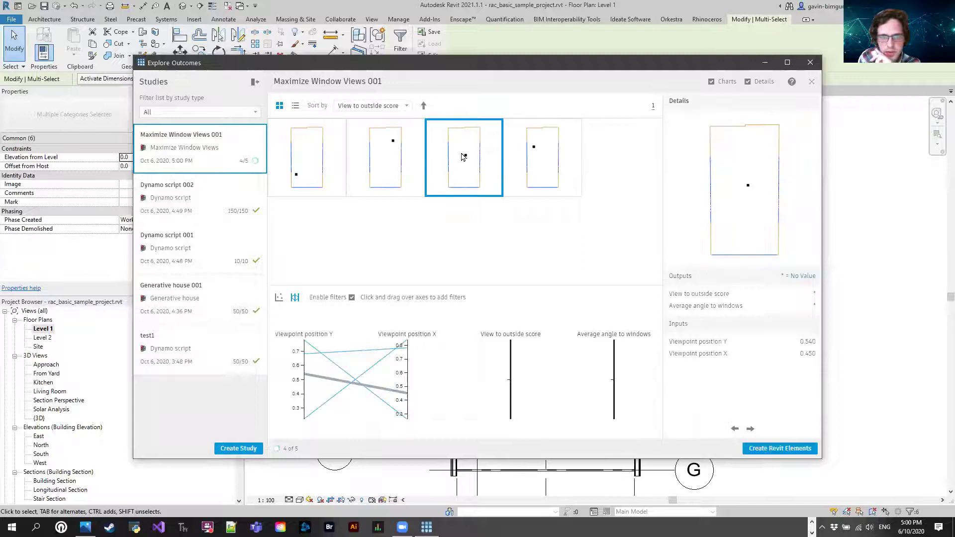
pyautogui.click(780, 448)
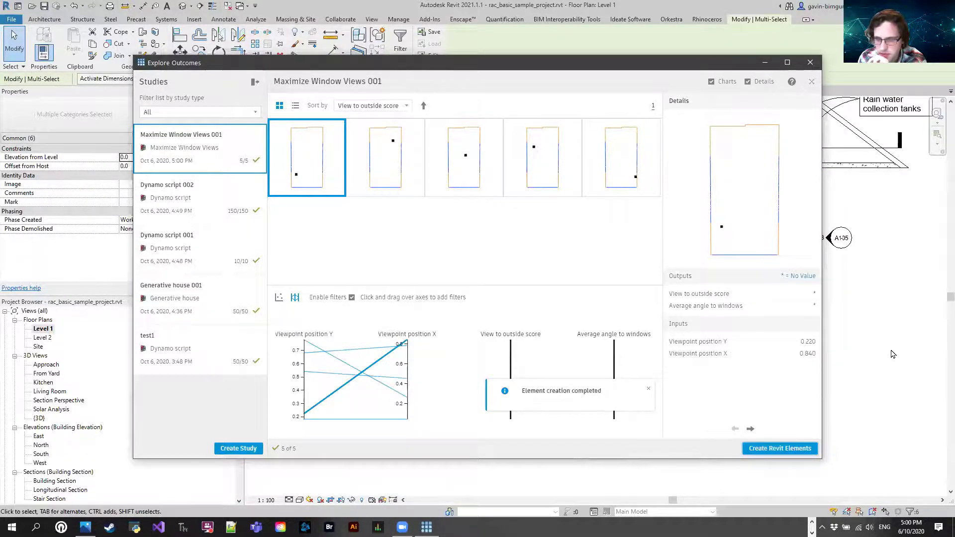
pyautogui.click(884, 351)
pyautogui.scroll(-2, 884, 352)
pyautogui.scroll(5, 811, 338)
pyautogui.moveTo(708, 342); pyautogui.dragTo(696, 349, button='middle')
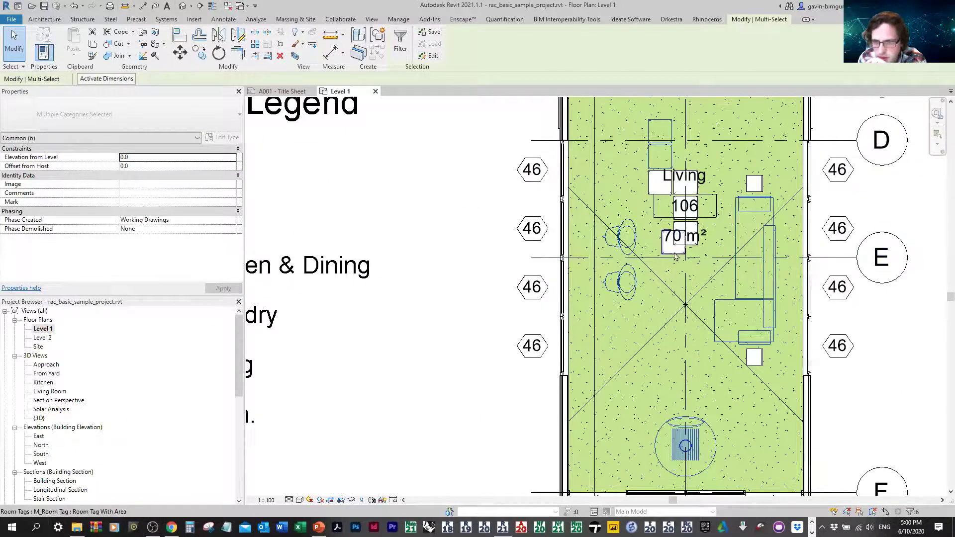
# Select the ottoman overlapping the Living room's 70 m² label and inspect its position in the plan.
pyautogui.click(664, 254)
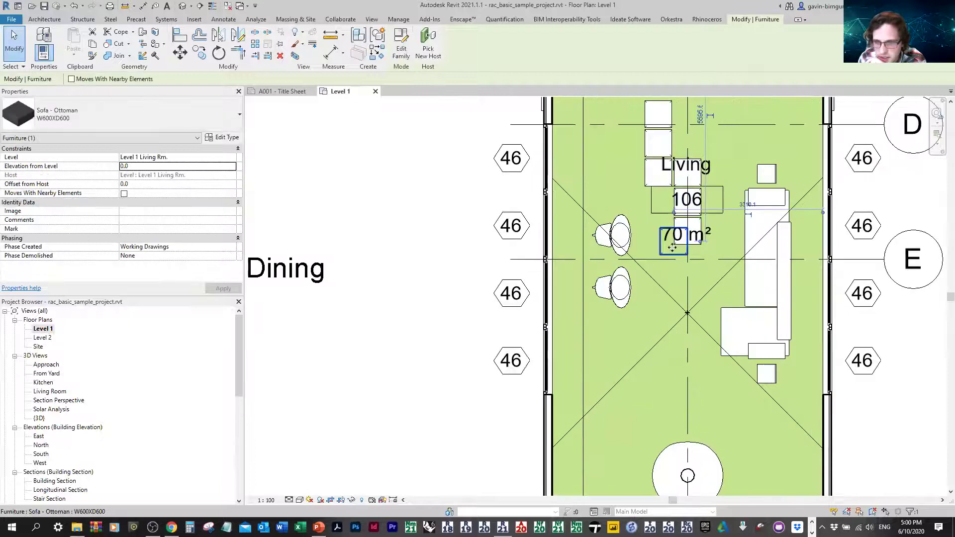
pyautogui.scroll(4, 666, 251)
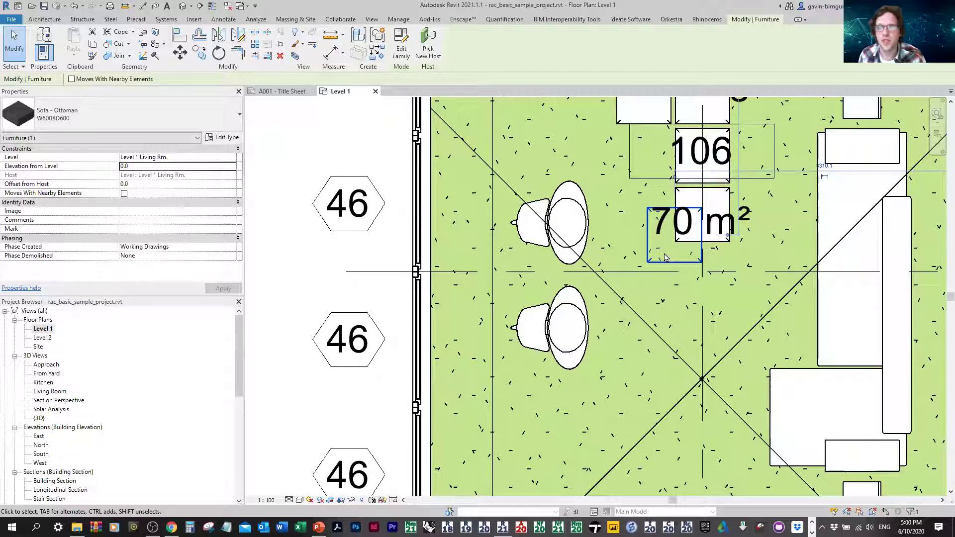
# Switch to Dynamo and place a Gate node from the GenerativeDesign data nodes in the upper middle of the empty workspace.
pyautogui.click(399, 19)
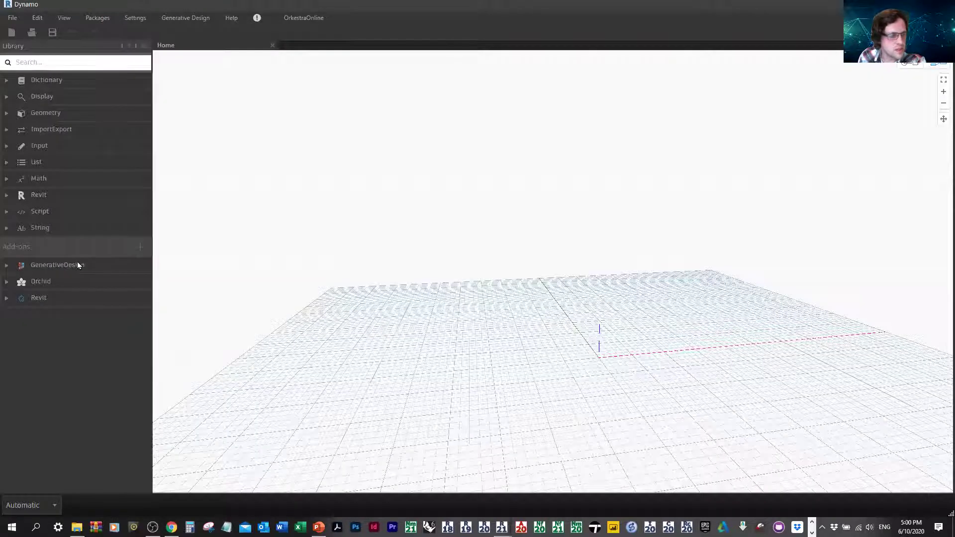
pyautogui.click(76, 263)
pyautogui.click(30, 281)
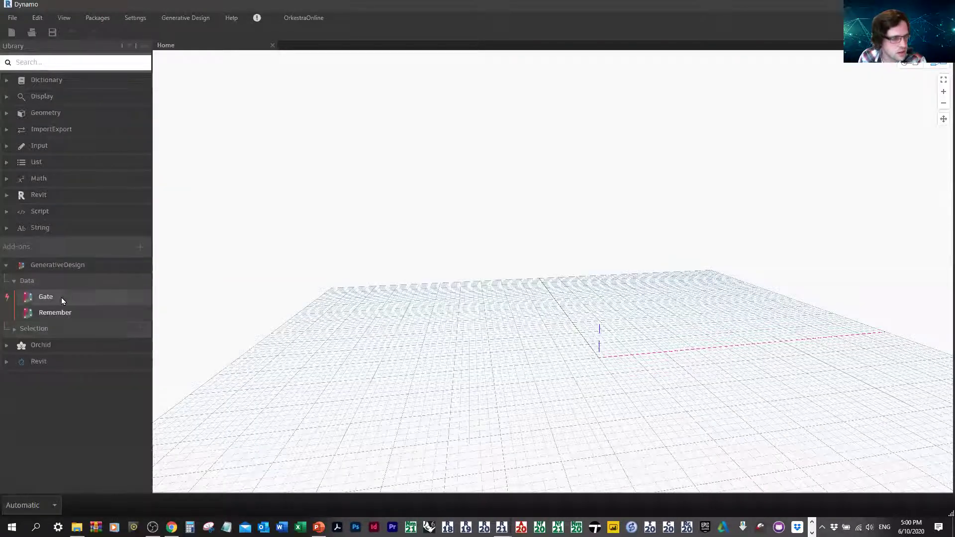
pyautogui.click(46, 297)
pyautogui.moveTo(574, 255); pyautogui.dragTo(558, 245)
pyautogui.scroll(1, 549, 261)
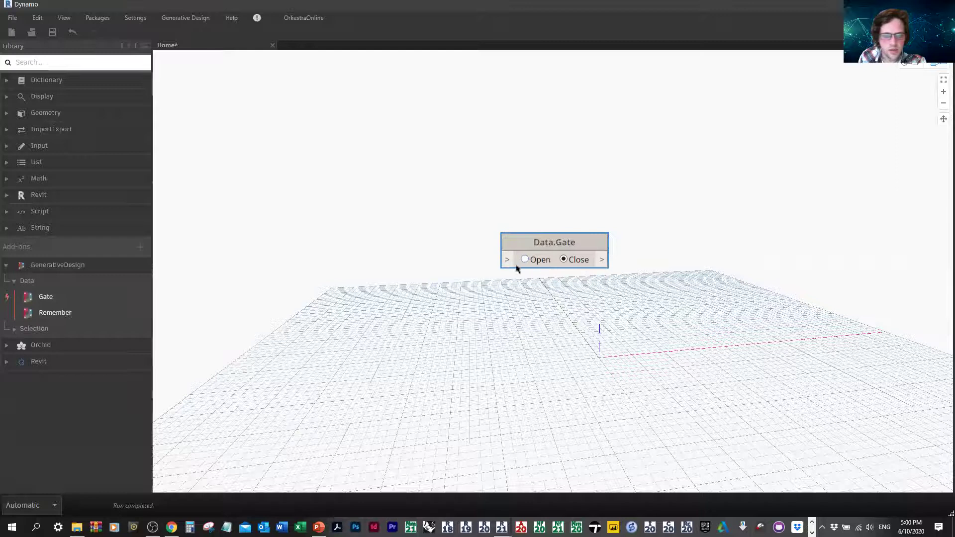
# Review the GenerativeDesign selection nodes and the Remember data node, and close Dynamo without saving the workspace.
pyautogui.click(62, 328)
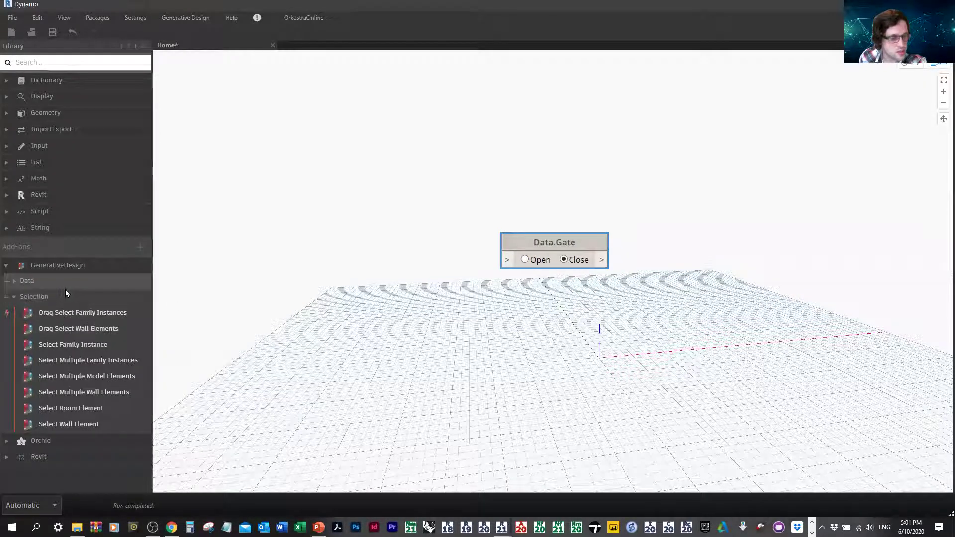
pyautogui.click(39, 266)
pyautogui.click(38, 266)
pyautogui.click(49, 281)
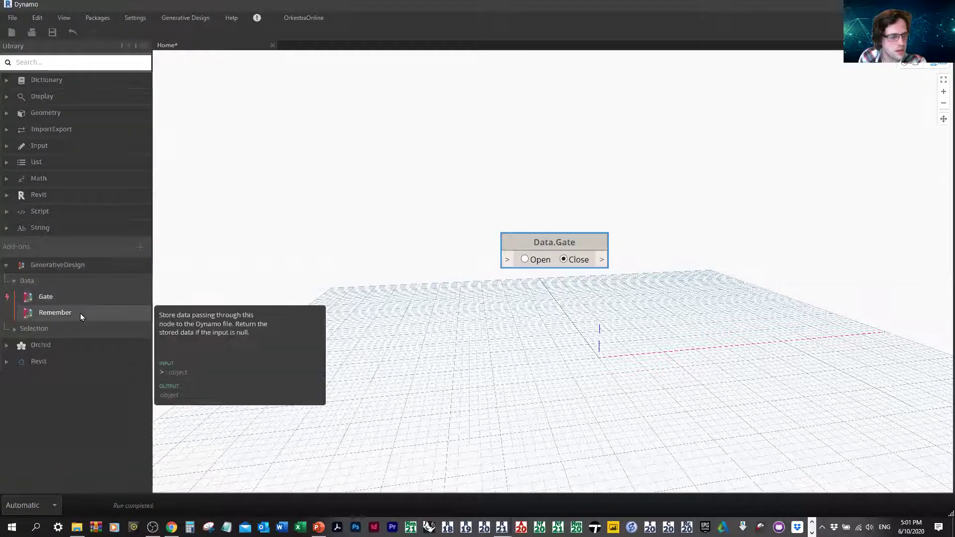
pyautogui.click(464, 250)
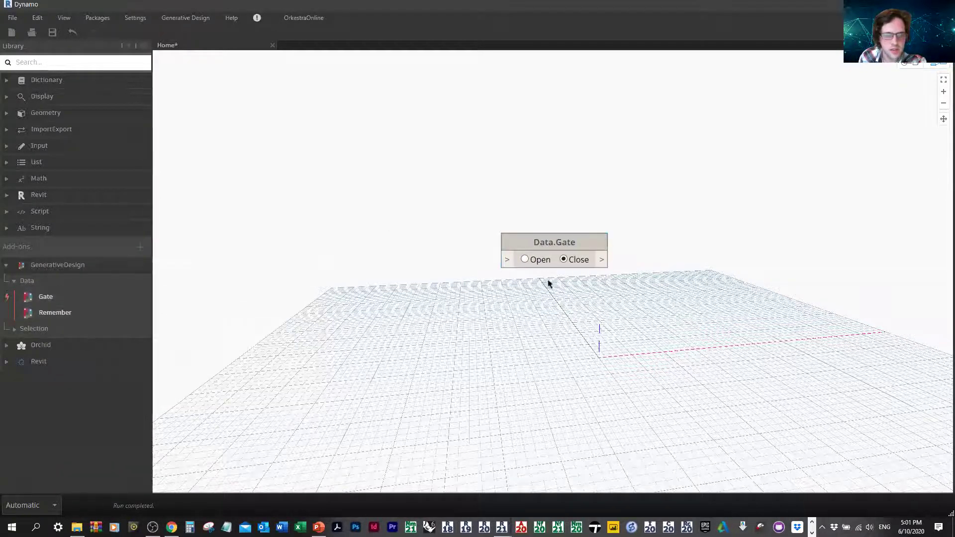
pyautogui.moveTo(585, 245)
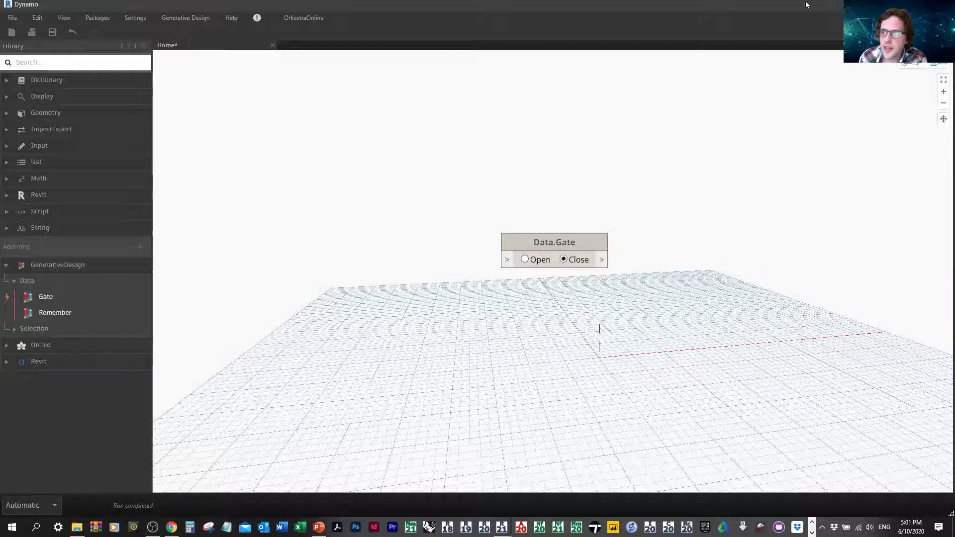
pyautogui.click(943, 4)
pyautogui.click(500, 285)
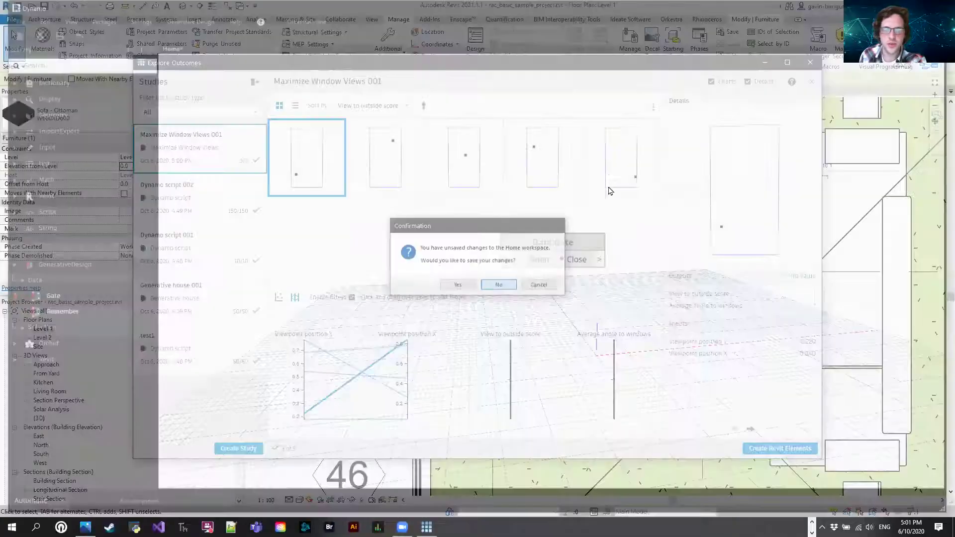
# Create Revit elements from the Maximize Window Views outcome with viewpoint position Y 0.180 and X 0.040, and close the outcomes window.
pyautogui.click(540, 158)
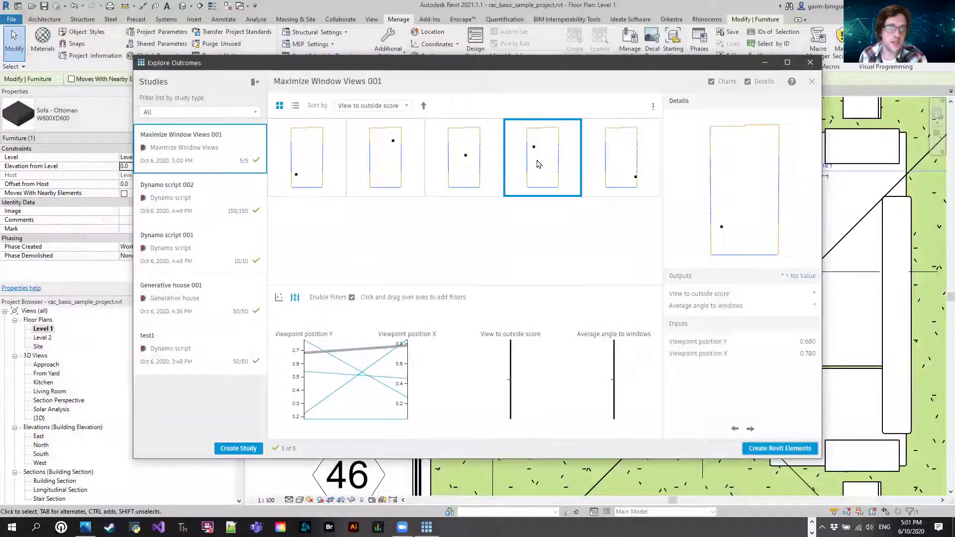
pyautogui.click(616, 162)
pyautogui.click(778, 449)
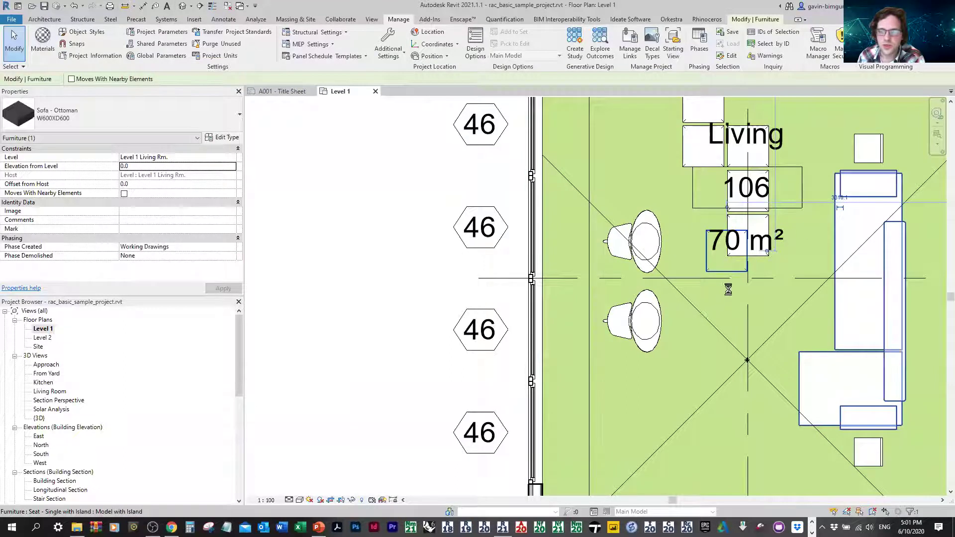
pyautogui.scroll(-2, 743, 281)
pyautogui.moveTo(825, 193); pyautogui.dragTo(696, 333, button='middle')
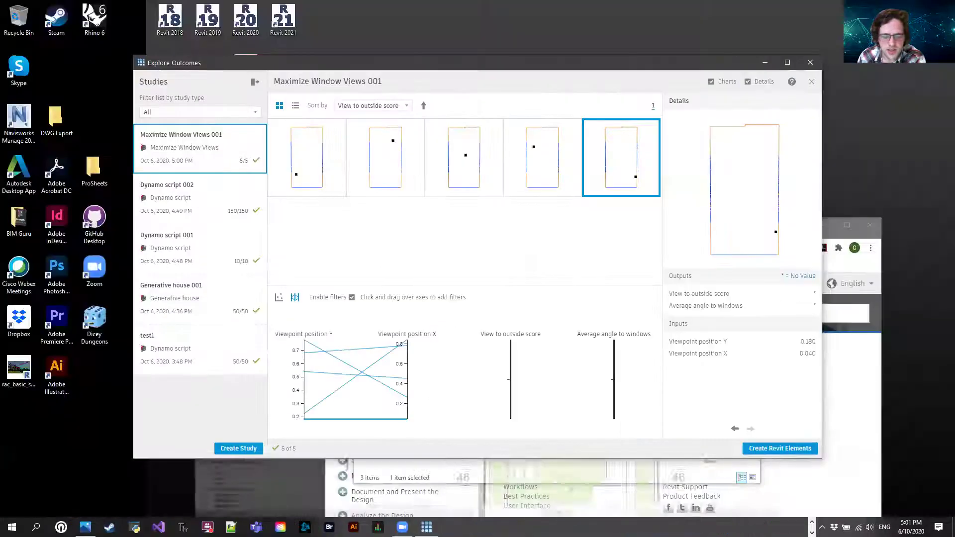
pyautogui.click(810, 63)
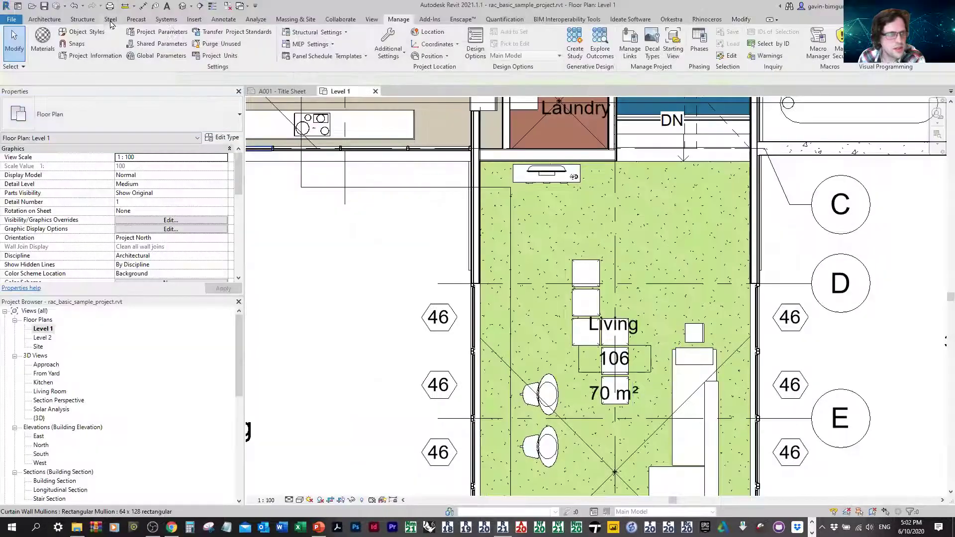
# Examine the furniture families already loaded in the project, including Side Table 2.
pyautogui.click(194, 19)
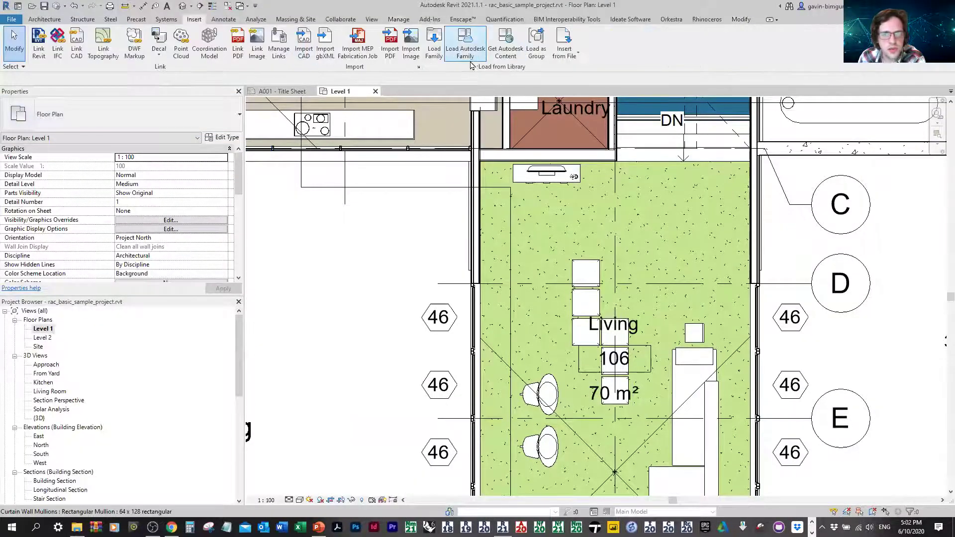
pyautogui.scroll(-1, 99, 420)
pyautogui.scroll(-6, 99, 420)
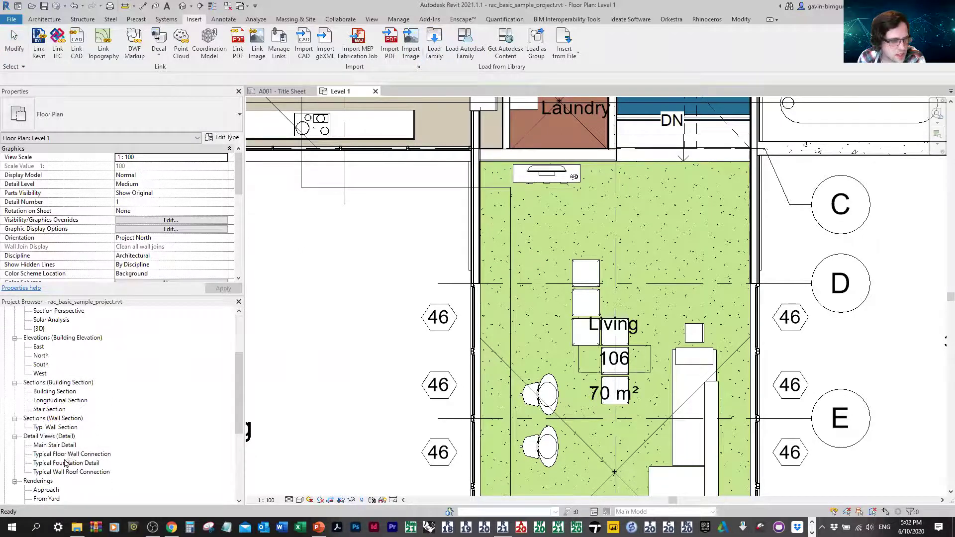
pyautogui.click(35, 454)
pyautogui.doubleClick(35, 463)
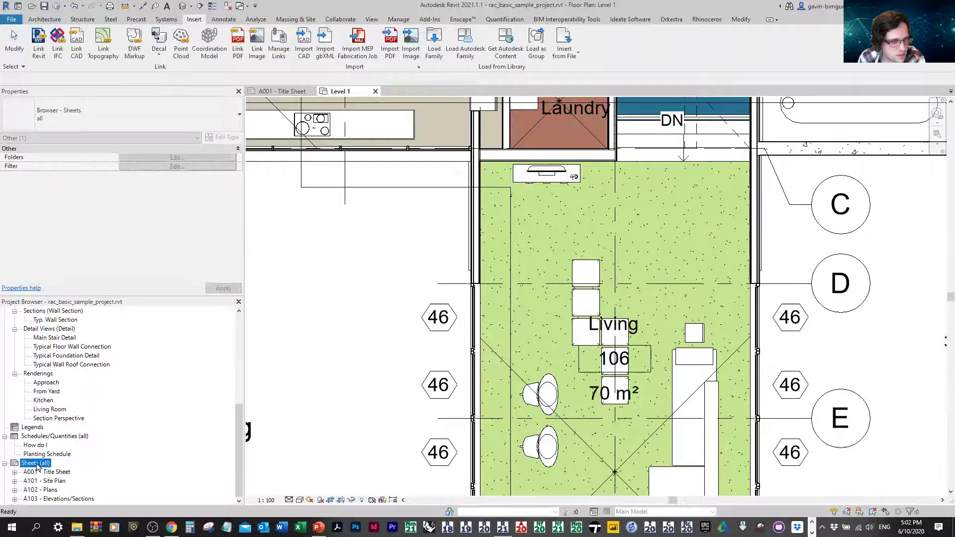
pyautogui.doubleClick(36, 480)
pyautogui.scroll(-1, 36, 467)
pyautogui.doubleClick(34, 464)
pyautogui.scroll(-3, 50, 428)
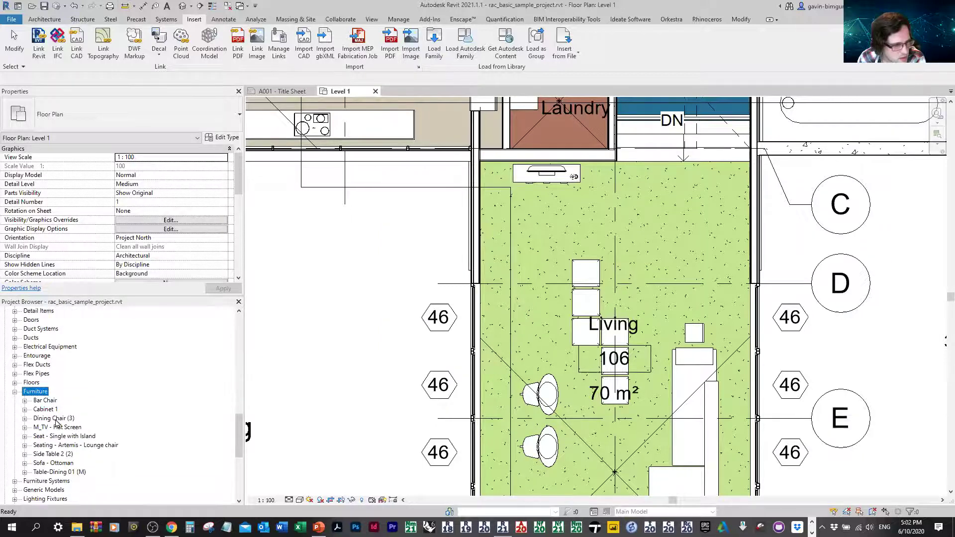
pyautogui.click(57, 454)
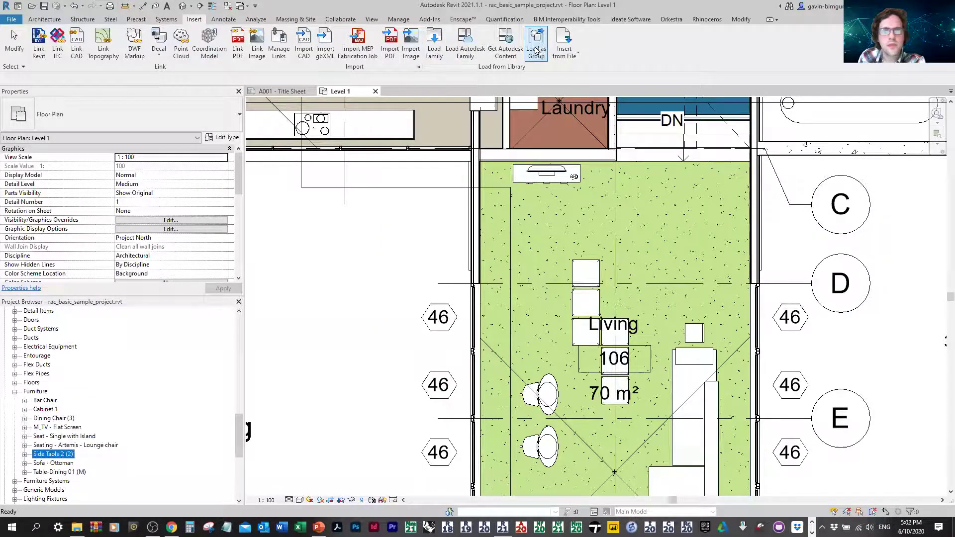
# Look through the English and English-Imperial library folders for families to load, and leave without loading any.
pyautogui.click(434, 41)
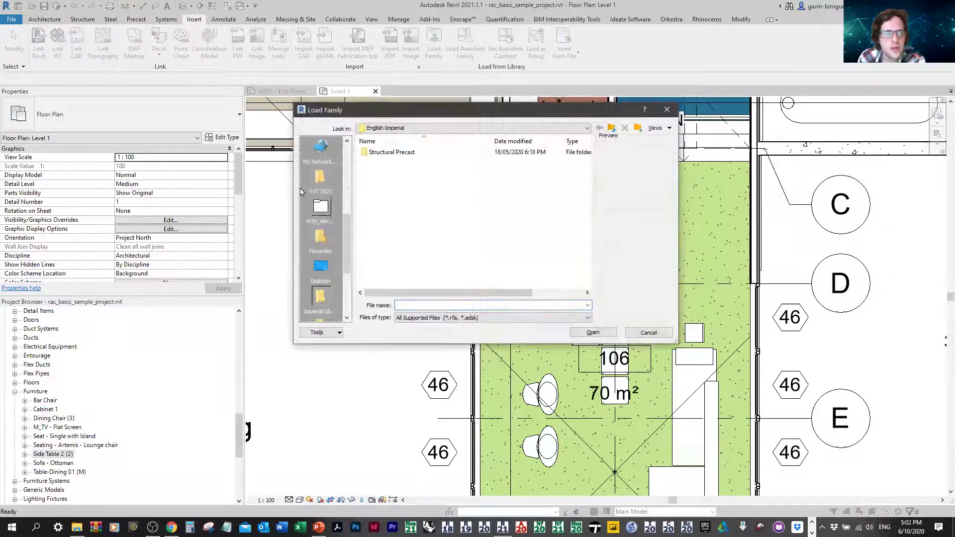
pyautogui.scroll(-5, 333, 186)
pyautogui.scroll(5, 333, 186)
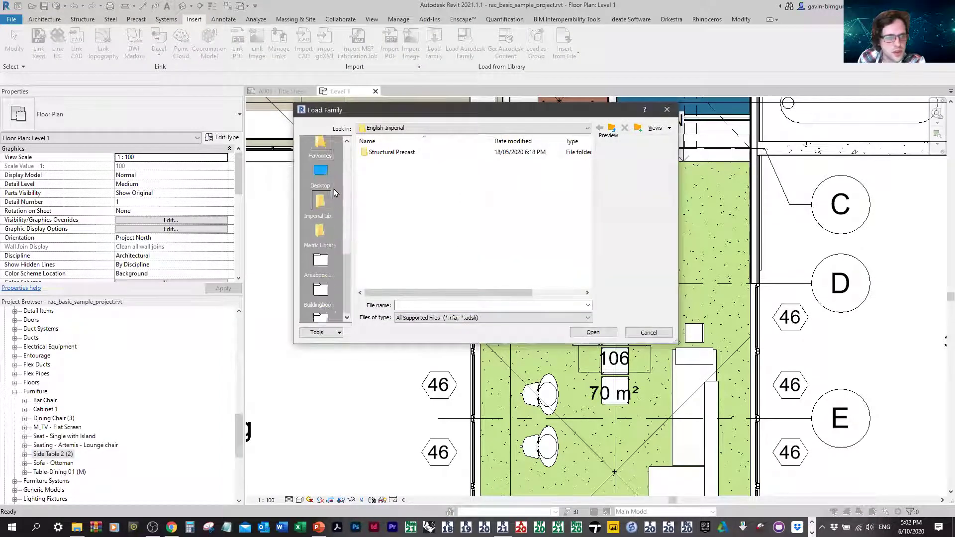
pyautogui.click(320, 208)
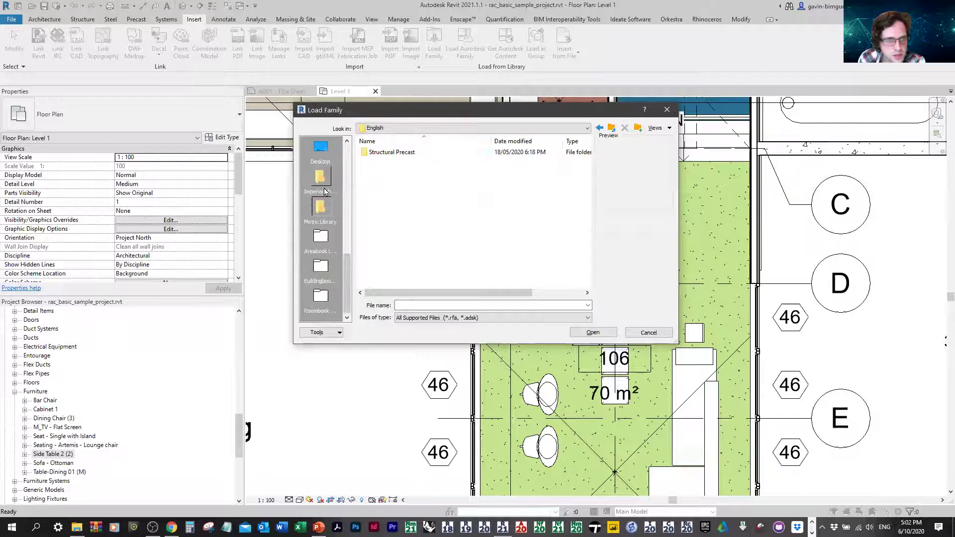
pyautogui.click(434, 128)
pyautogui.scroll(2, 428, 165)
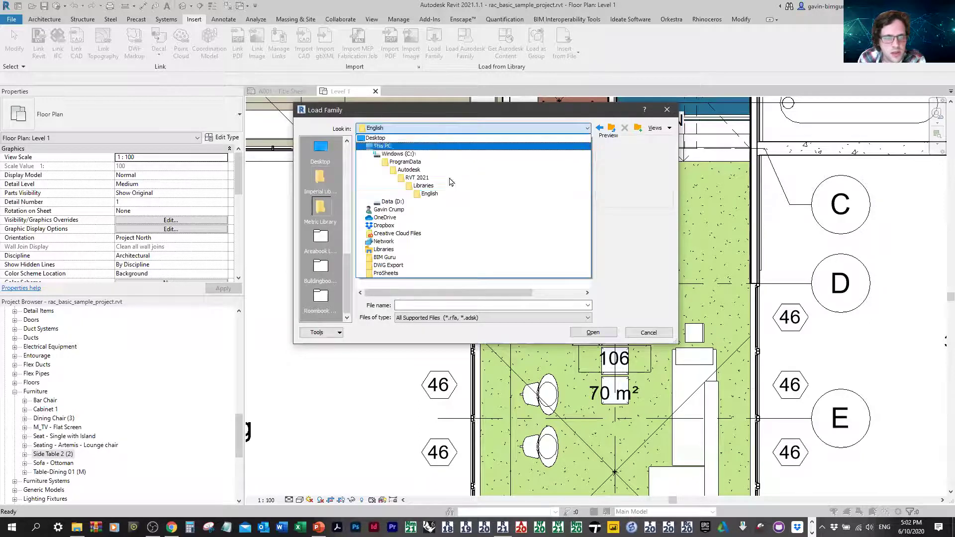
pyautogui.click(424, 184)
pyautogui.doubleClick(379, 171)
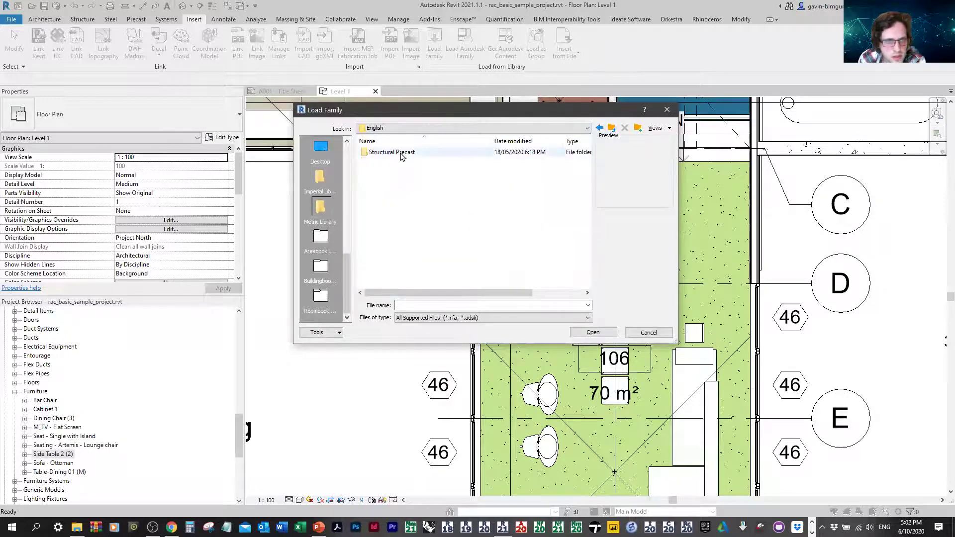
pyautogui.click(611, 128)
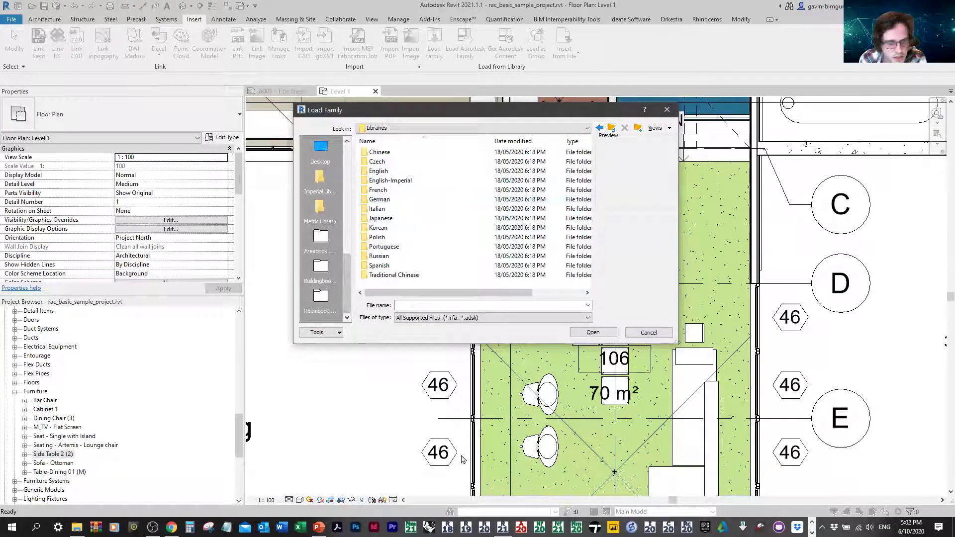
pyautogui.doubleClick(418, 181)
pyautogui.click(611, 127)
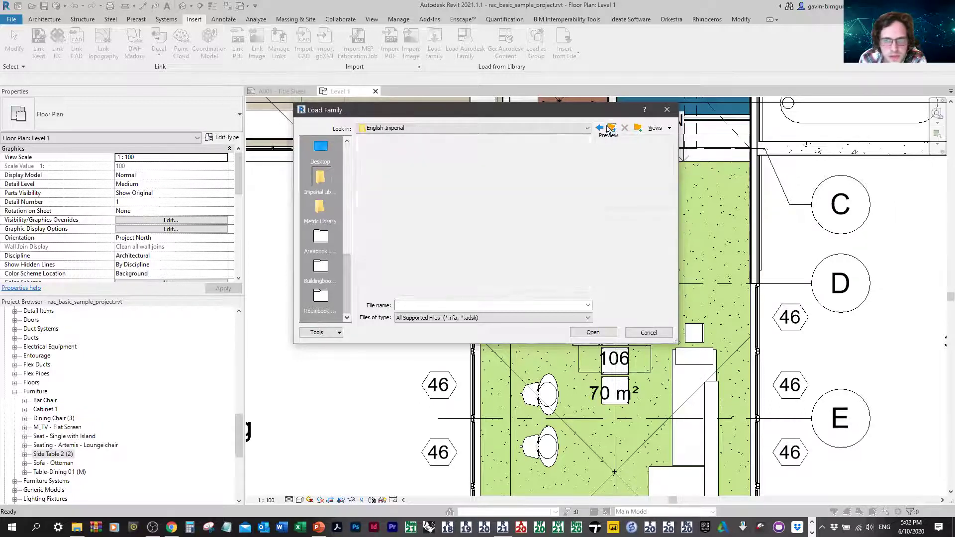
pyautogui.doubleClick(437, 171)
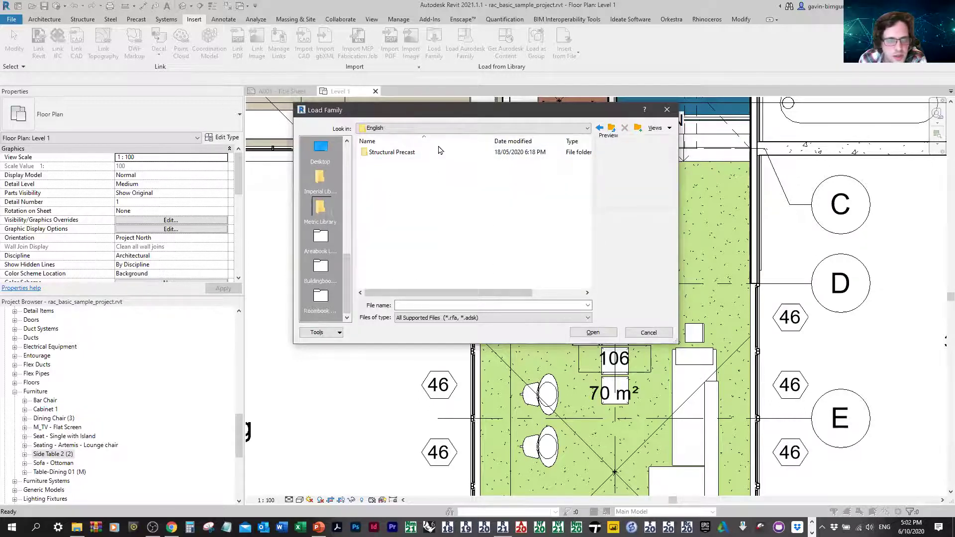
pyautogui.click(611, 128)
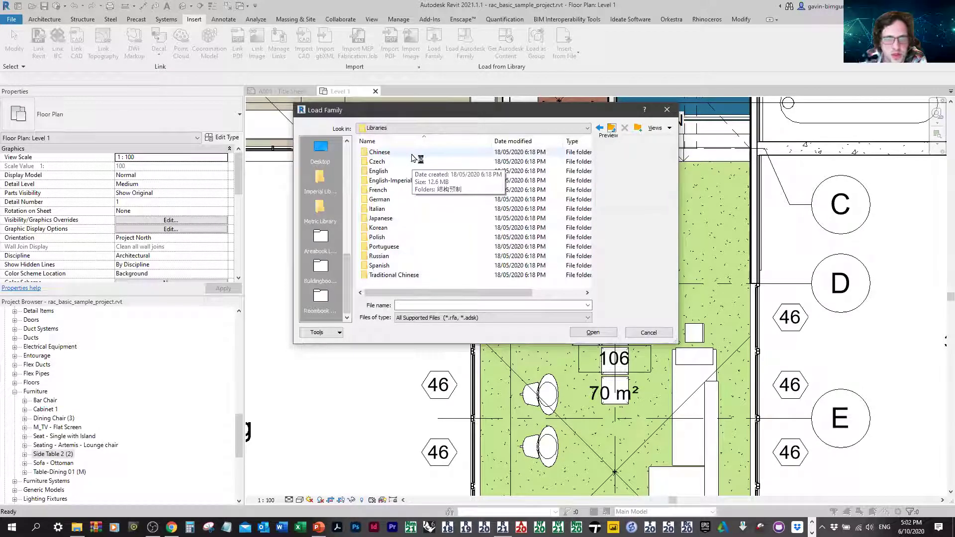
pyautogui.click(667, 111)
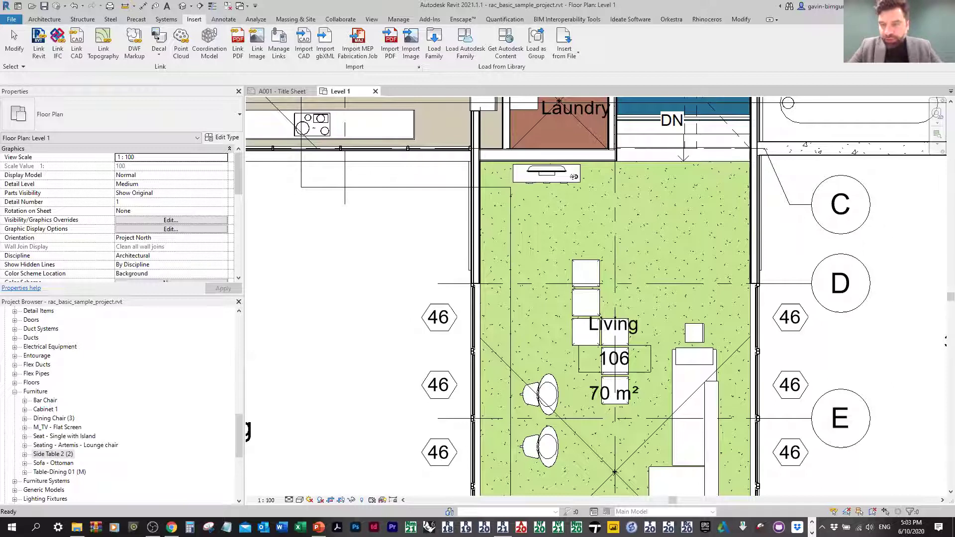
# Switch to Dynamo and place a Select Room Element node from the GenerativeDesign selection nodes.
pyautogui.click(397, 20)
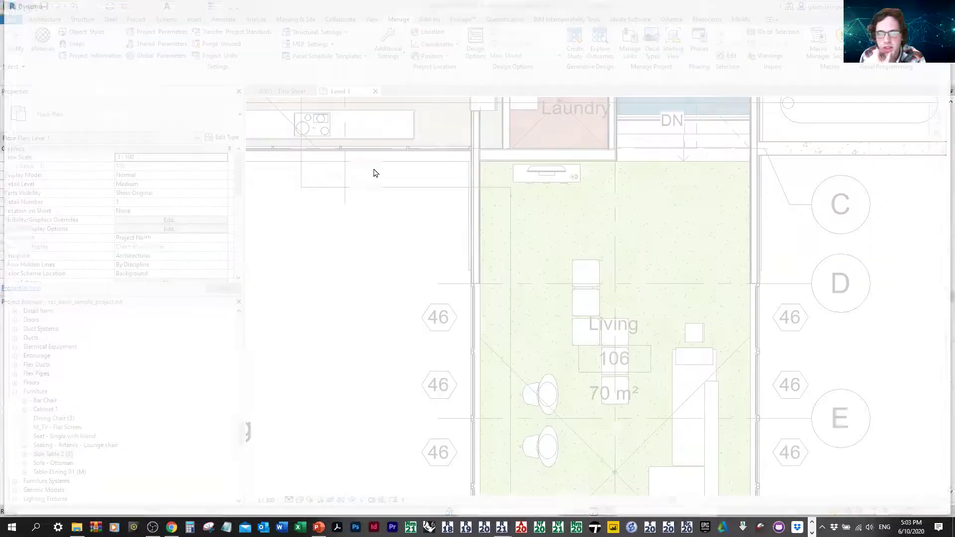
pyautogui.click(339, 132)
pyautogui.click(70, 266)
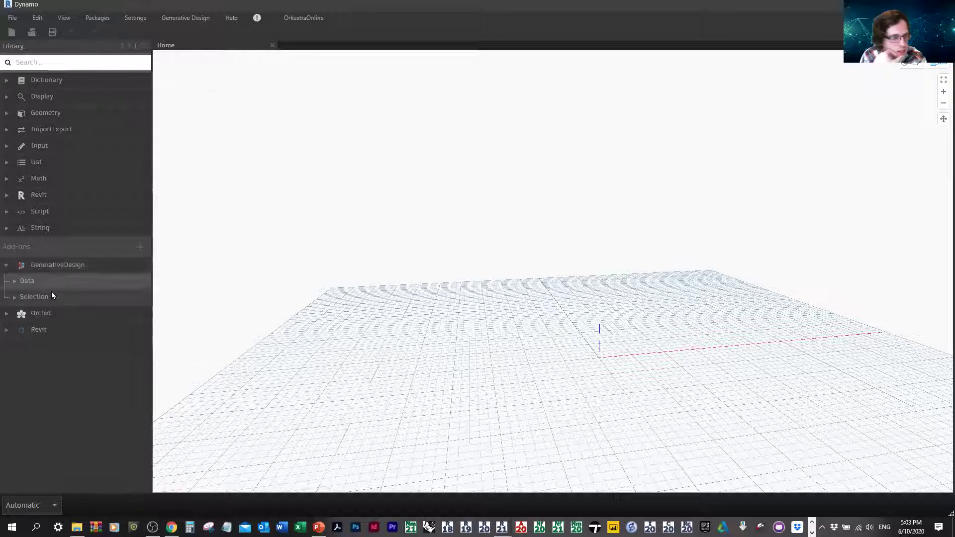
pyautogui.click(50, 296)
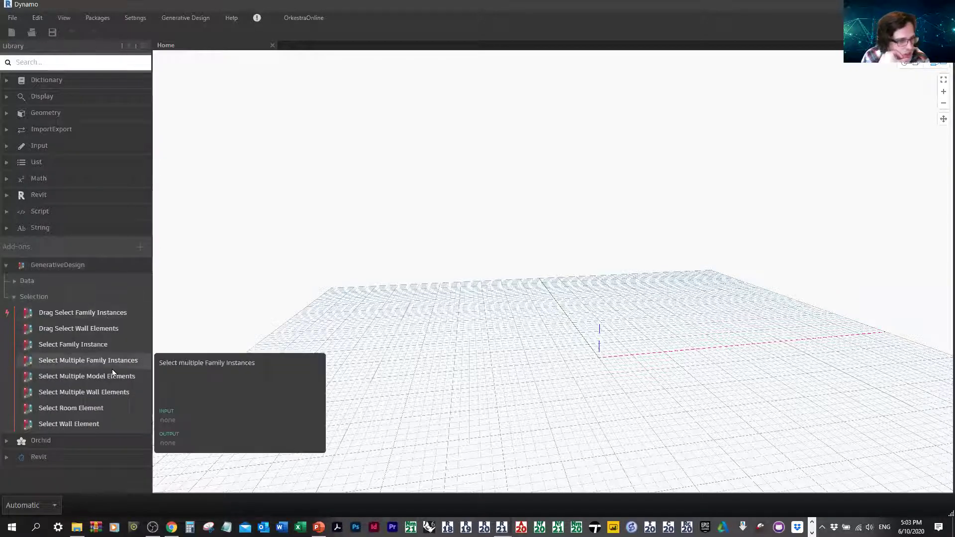
pyautogui.click(109, 407)
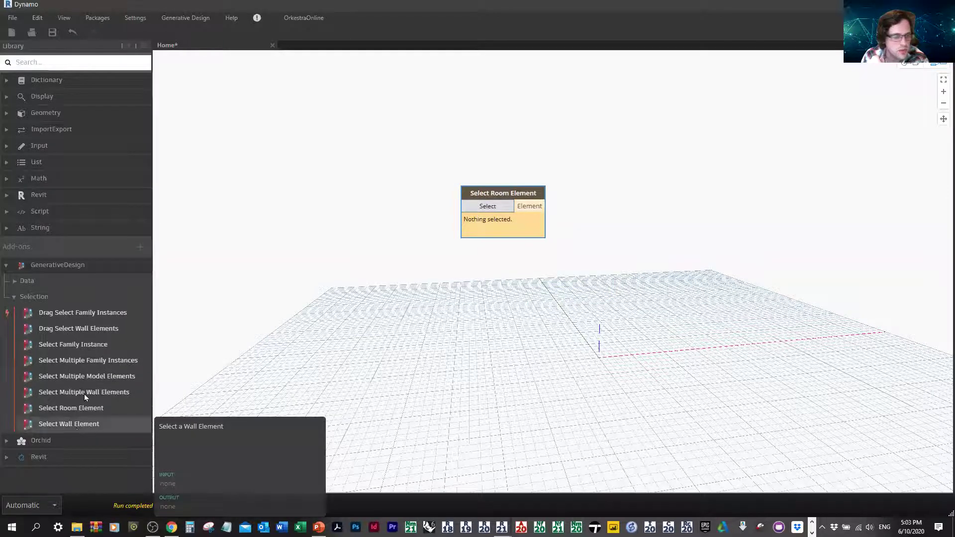
# Place a Select Wall Element node above the room node and a Select Family Instance node beside it.
pyautogui.click(75, 424)
pyautogui.moveTo(599, 277); pyautogui.dragTo(558, 139)
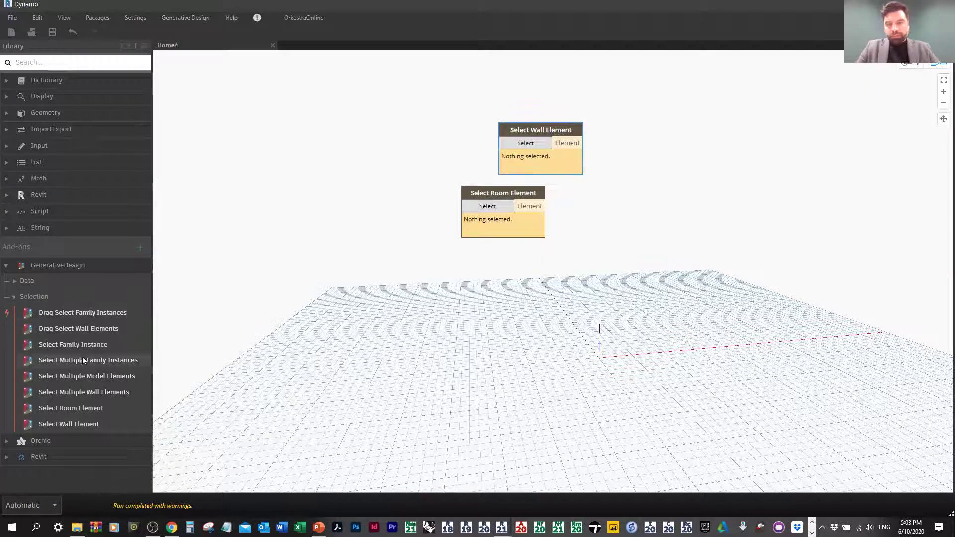
pyautogui.click(74, 344)
pyautogui.moveTo(591, 283); pyautogui.dragTo(622, 219)
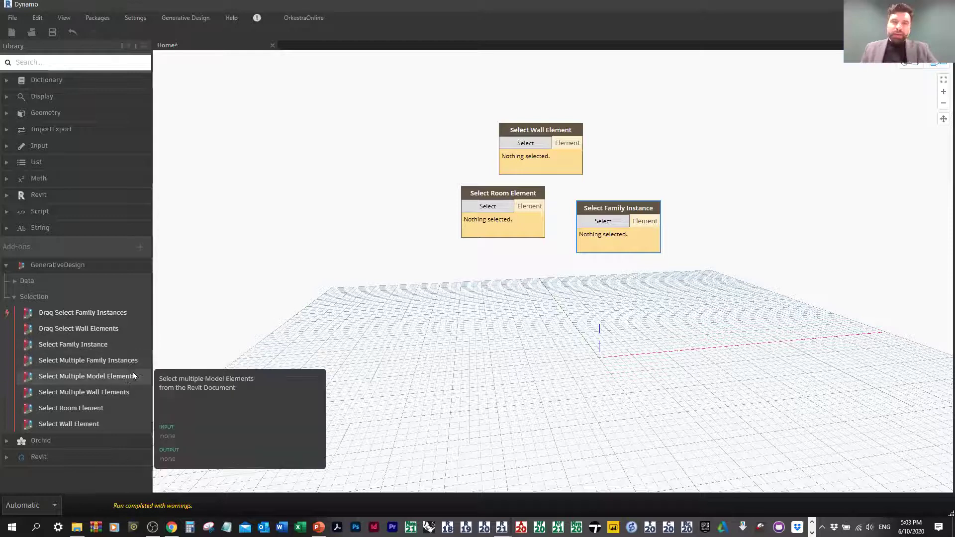
pyautogui.click(826, 292)
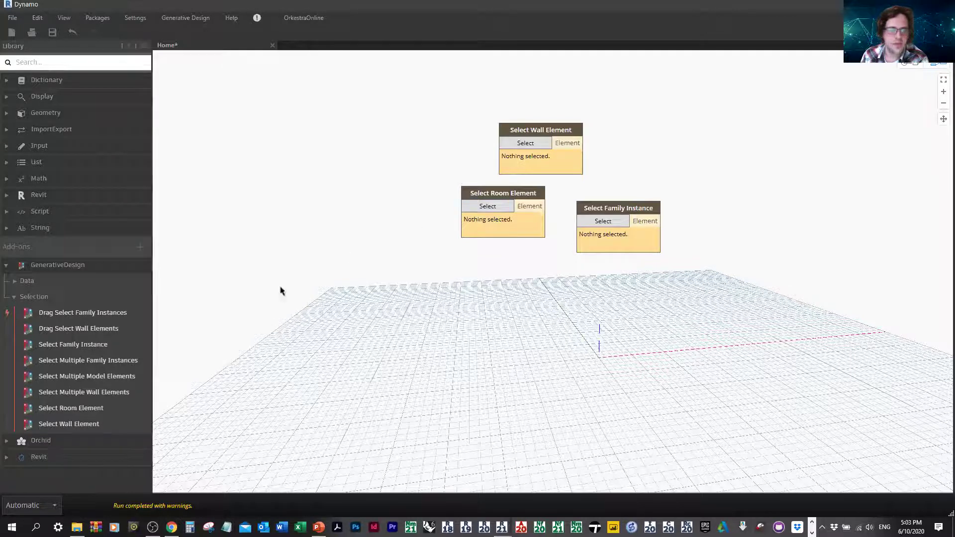
# Add a Drag Select Family Instances node beside the wall node, and return to the Level 1 floor plan in Revit.
pyautogui.moveTo(109, 313); pyautogui.dragTo(676, 144)
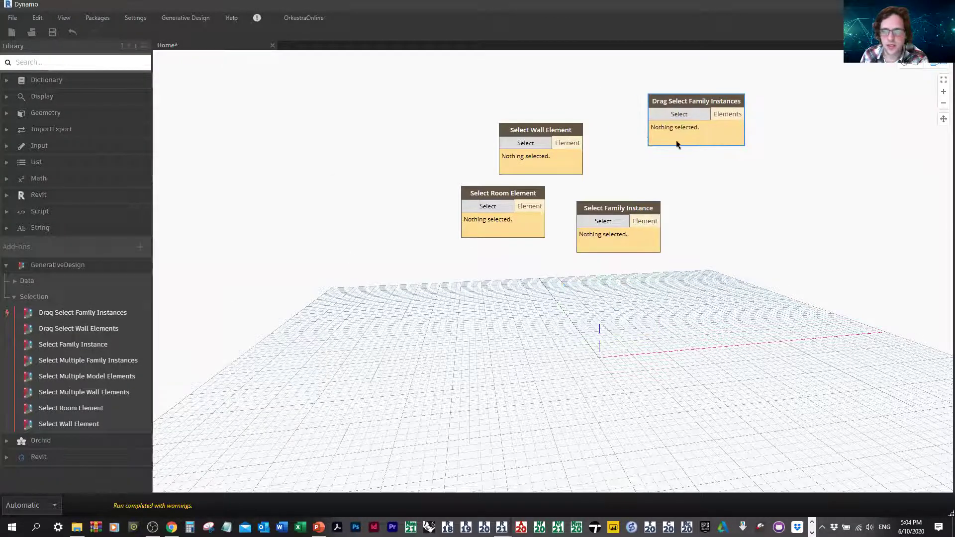
pyautogui.moveTo(653, 133)
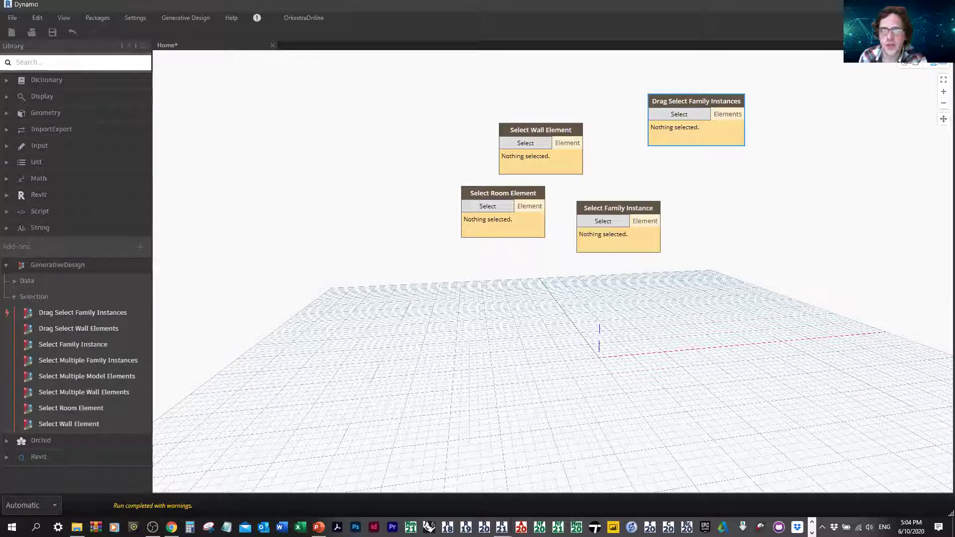
pyautogui.click(896, 5)
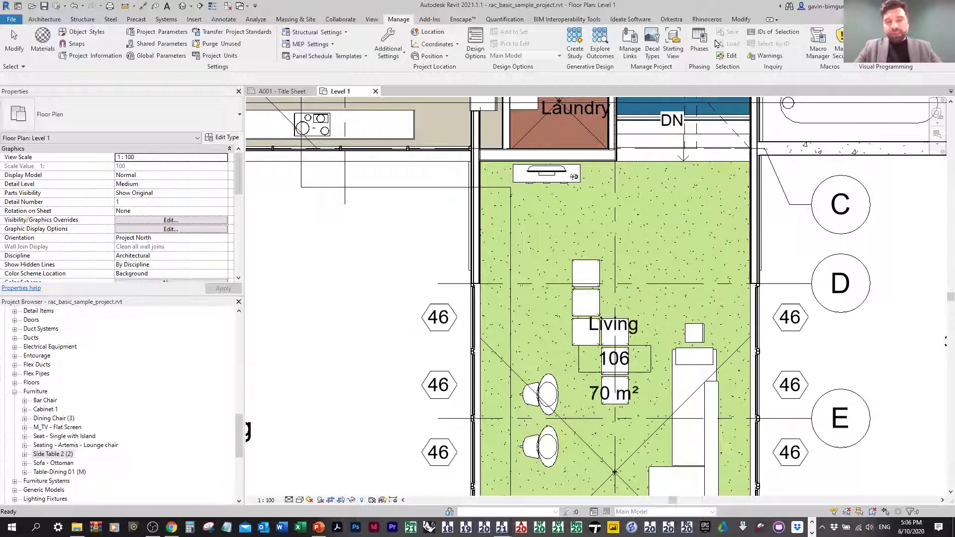
pyautogui.click(909, 259)
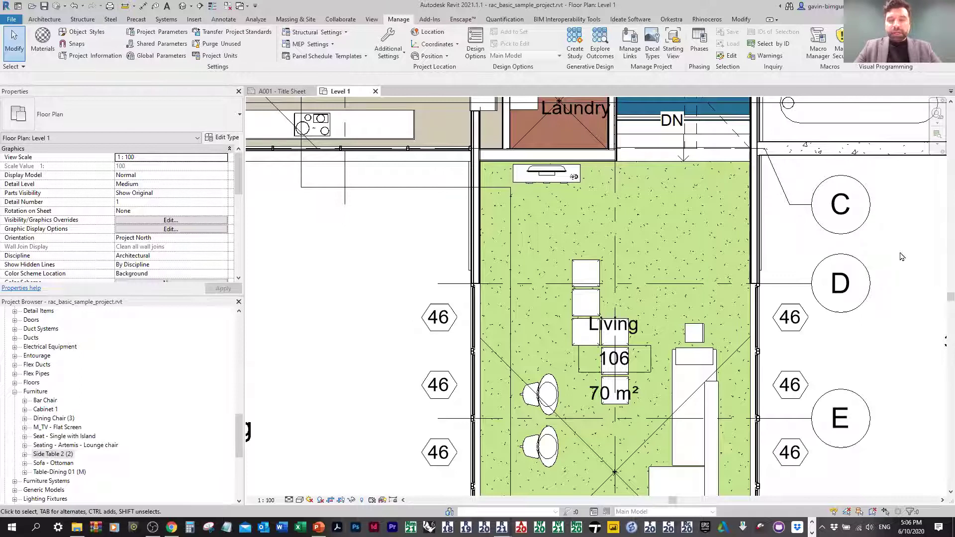